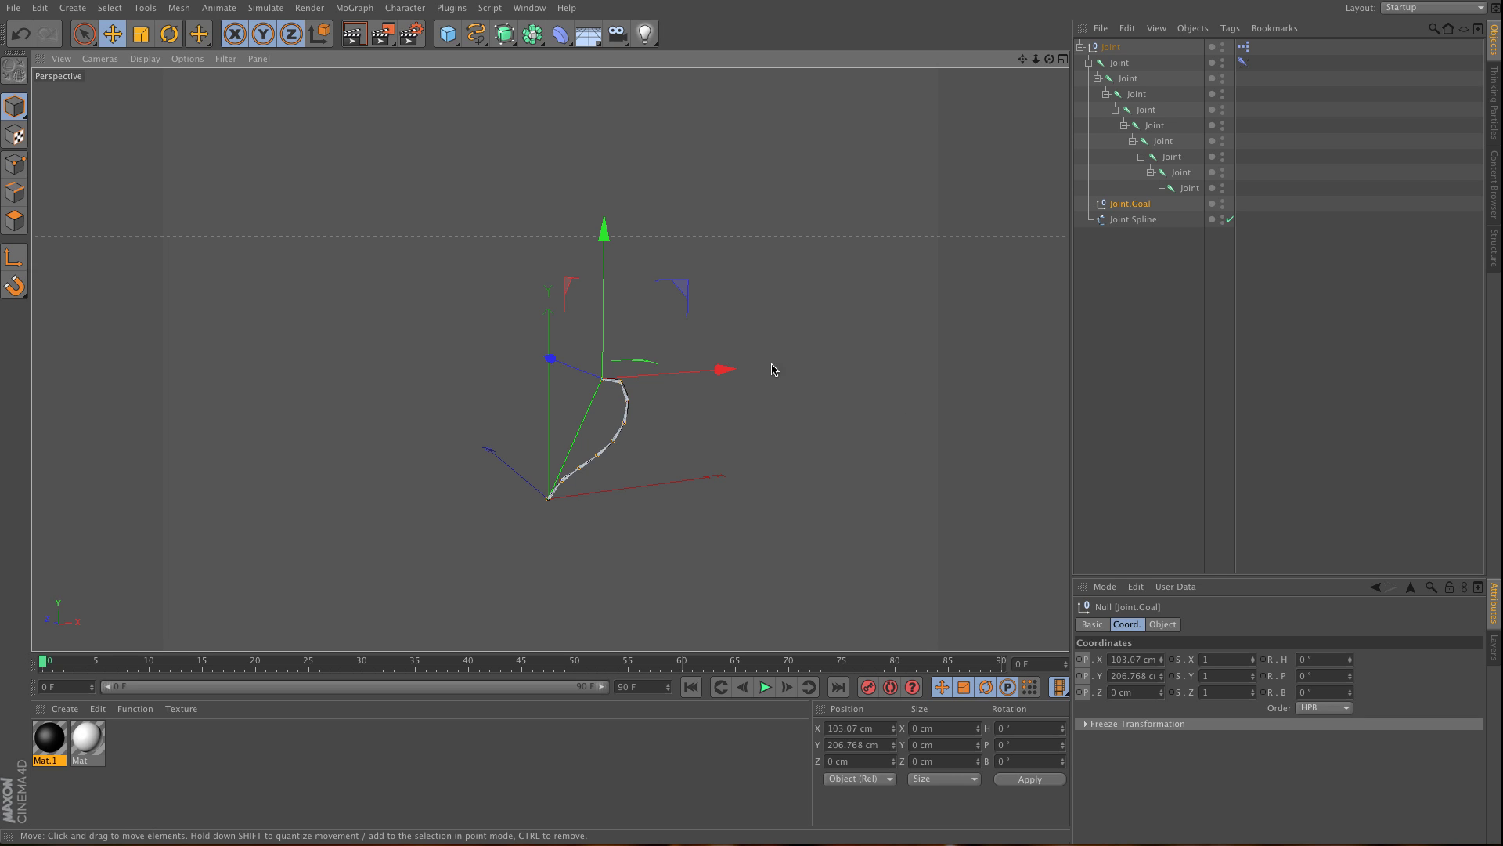
Select the Joint Spline to inspect its coordinates.
click(1143, 220)
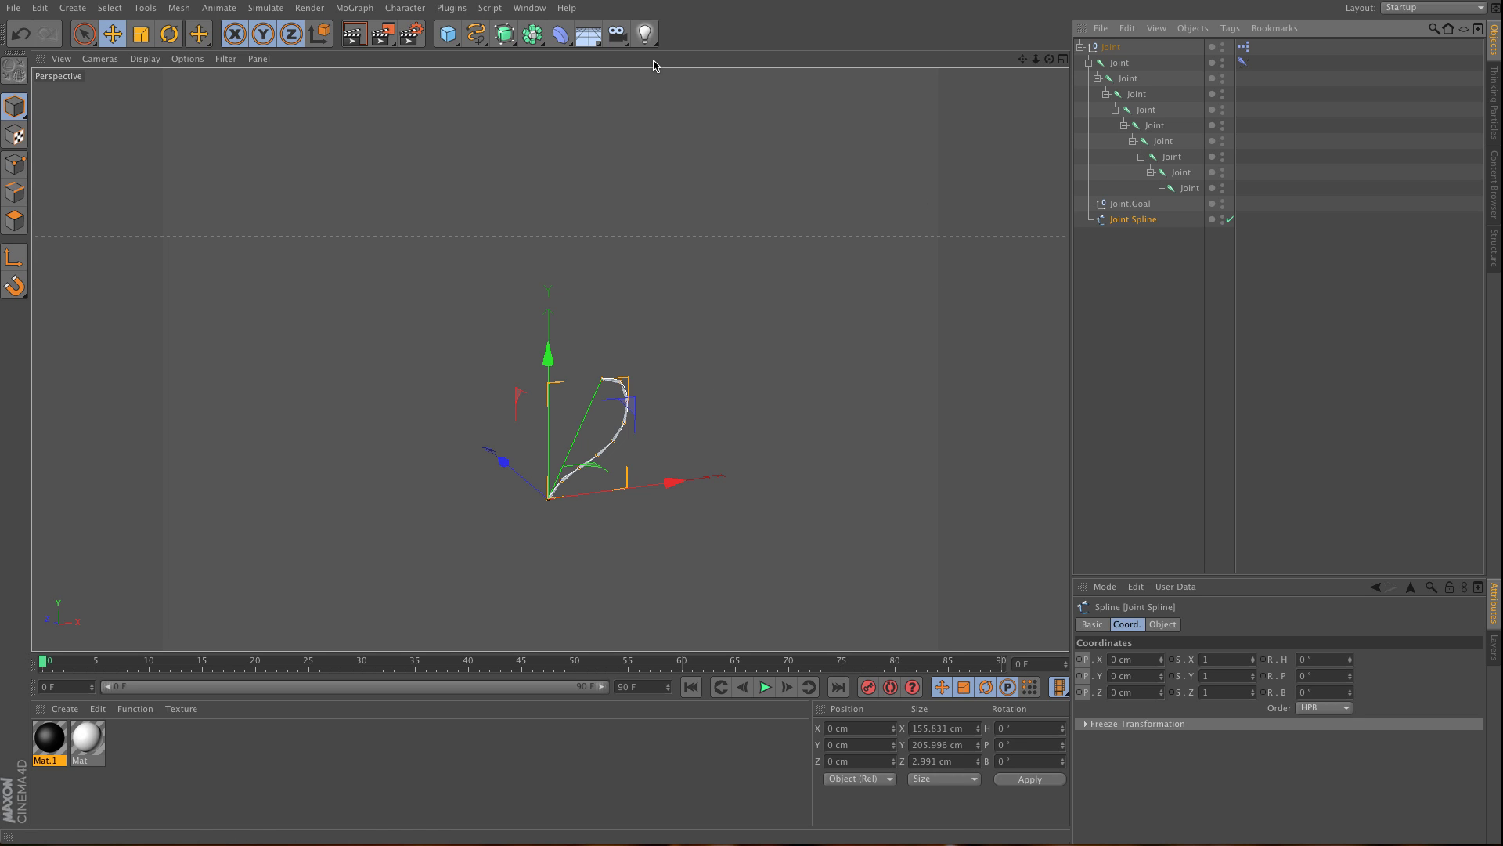
Add a Cloner and Loft NURBS, nest the Cloner in the Loft and Joint Spline in the Cloner.
click(365, 10)
click(389, 138)
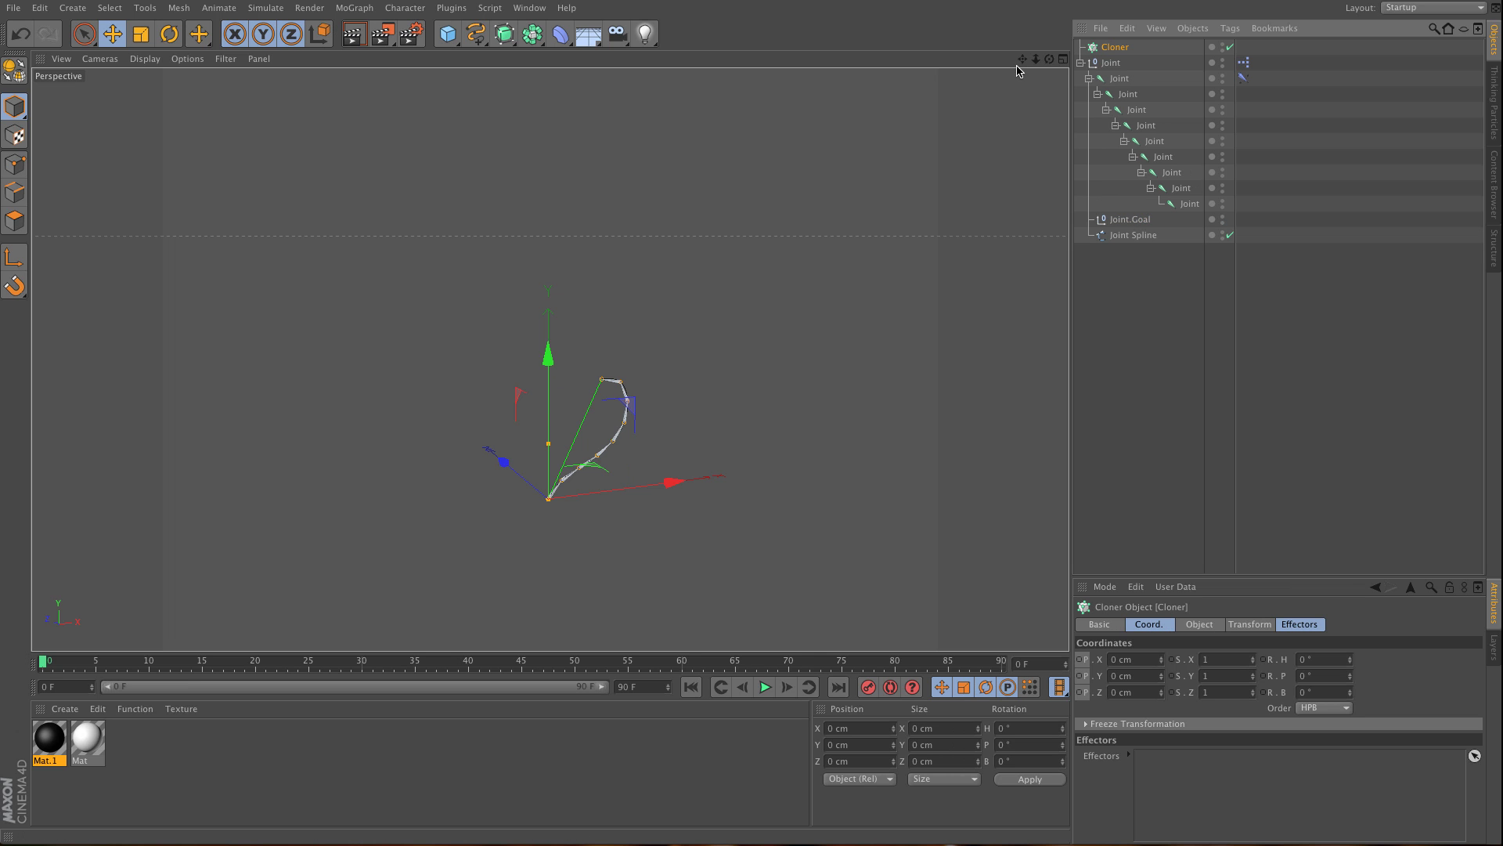
click(505, 32)
click(650, 82)
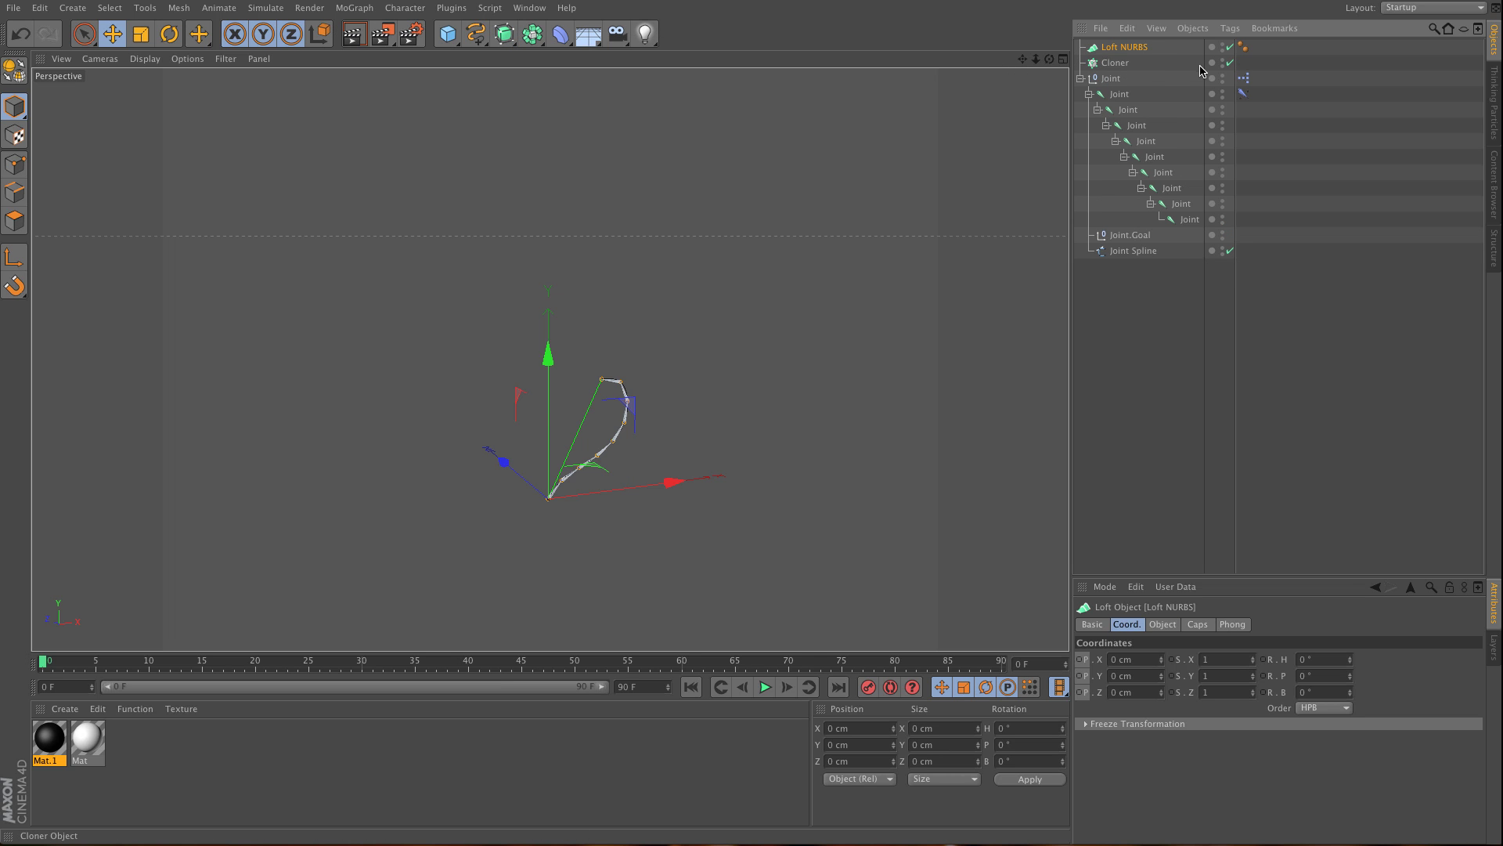
drag(1120, 62, 1123, 49)
click(1163, 625)
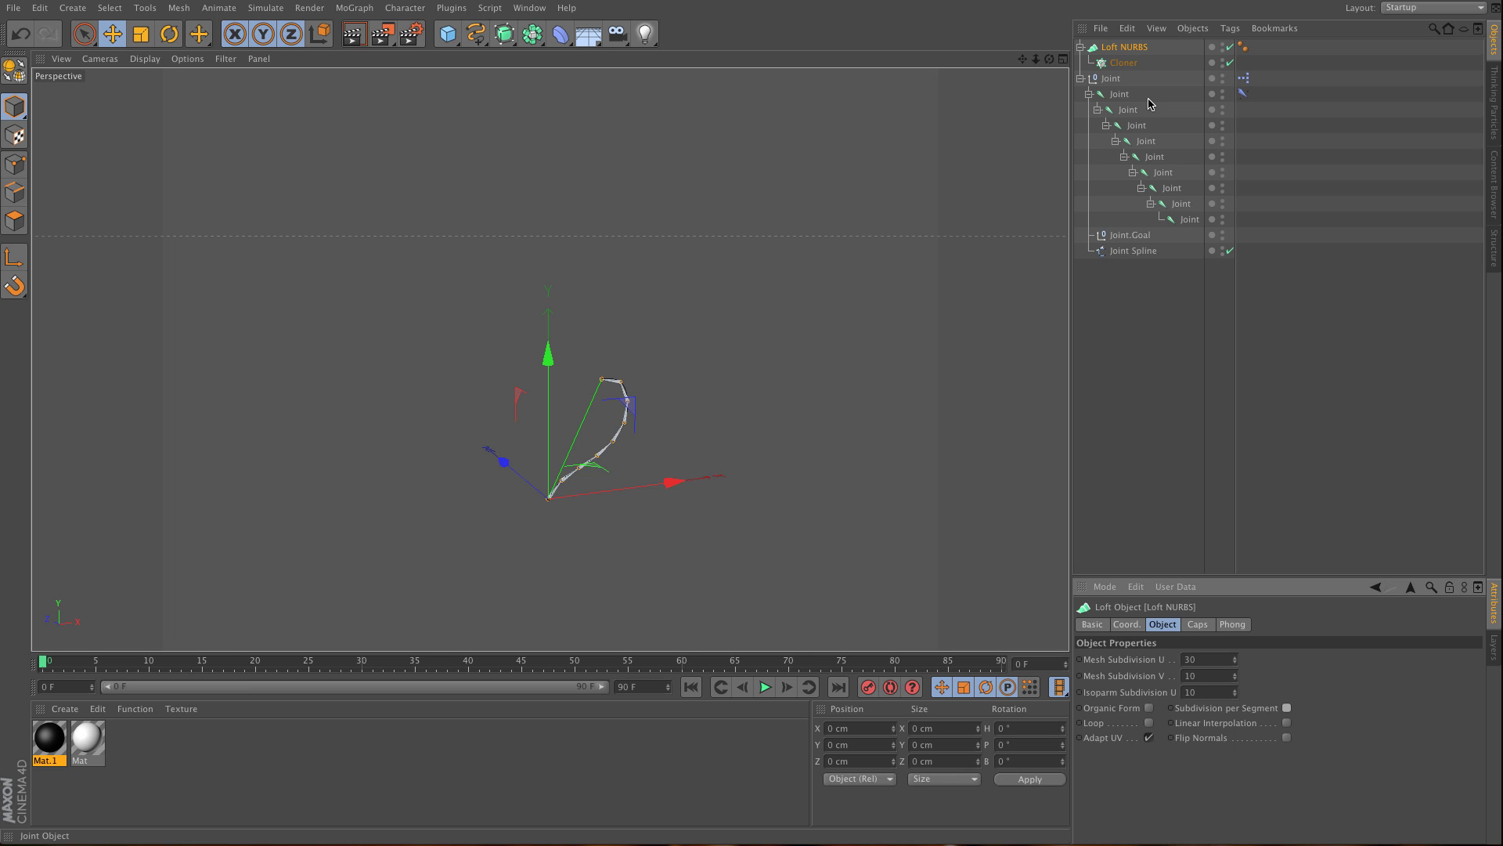
drag(1142, 252, 1128, 66)
Set the Cloner to Linear mode with Count 10 and P.Y 0 cm.
click(1126, 65)
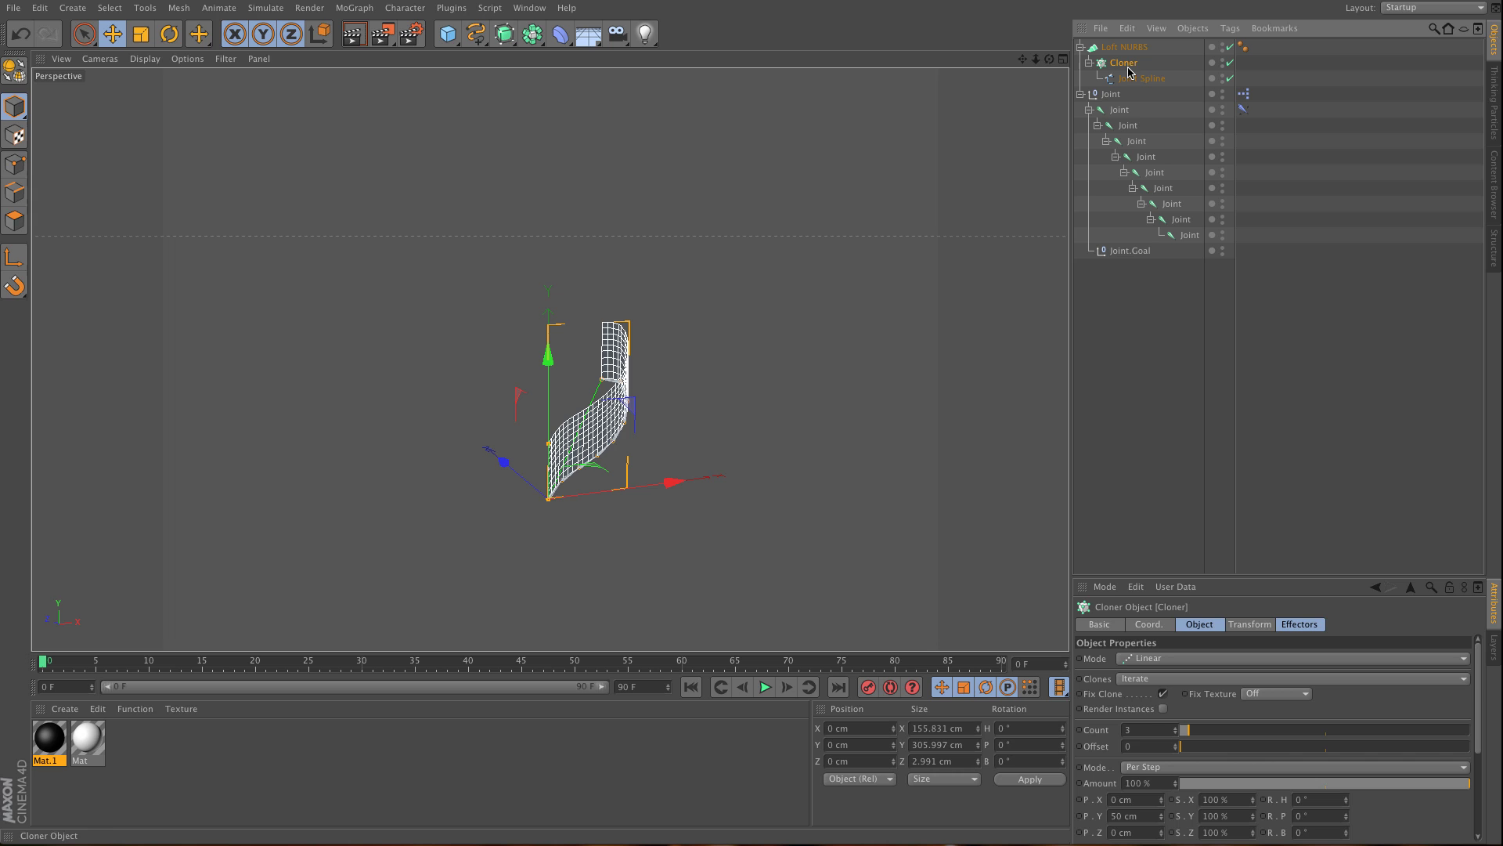
click(1164, 664)
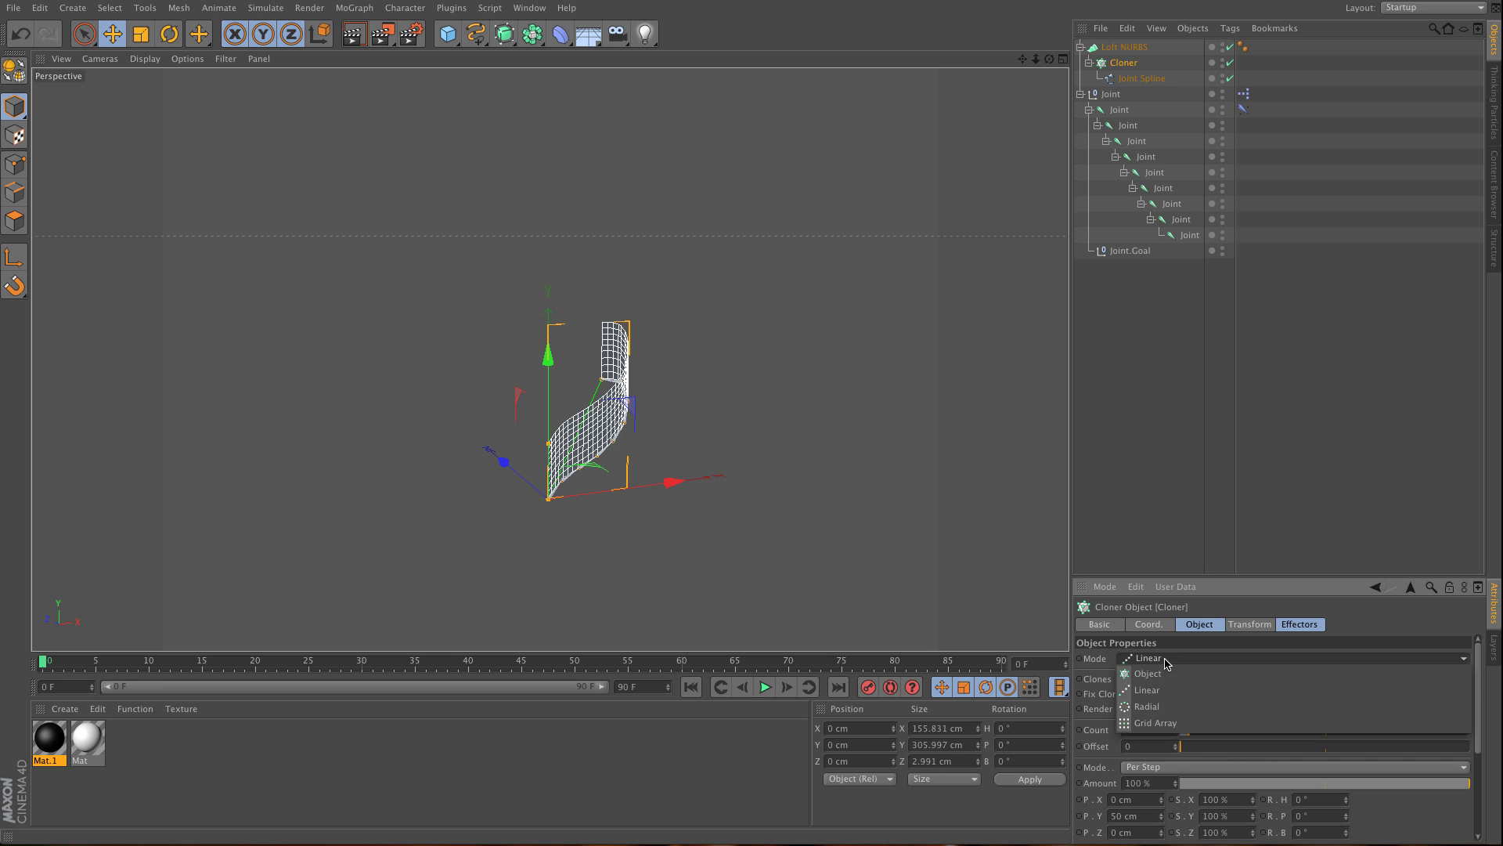
click(1164, 696)
click(1146, 729)
text(1)
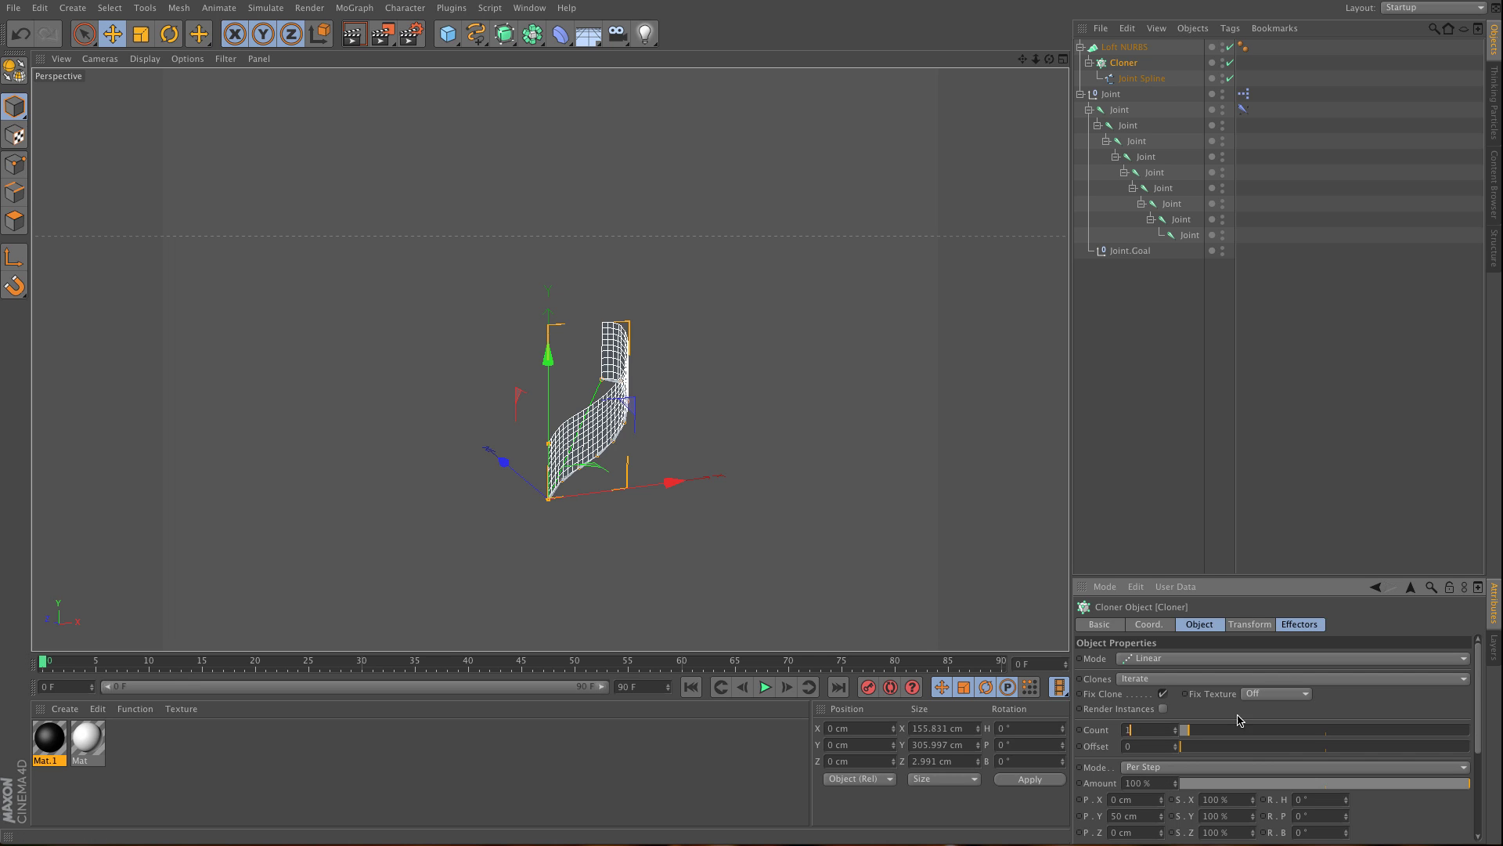
text(0)
key(Return)
scroll(1473, 706, down, 3)
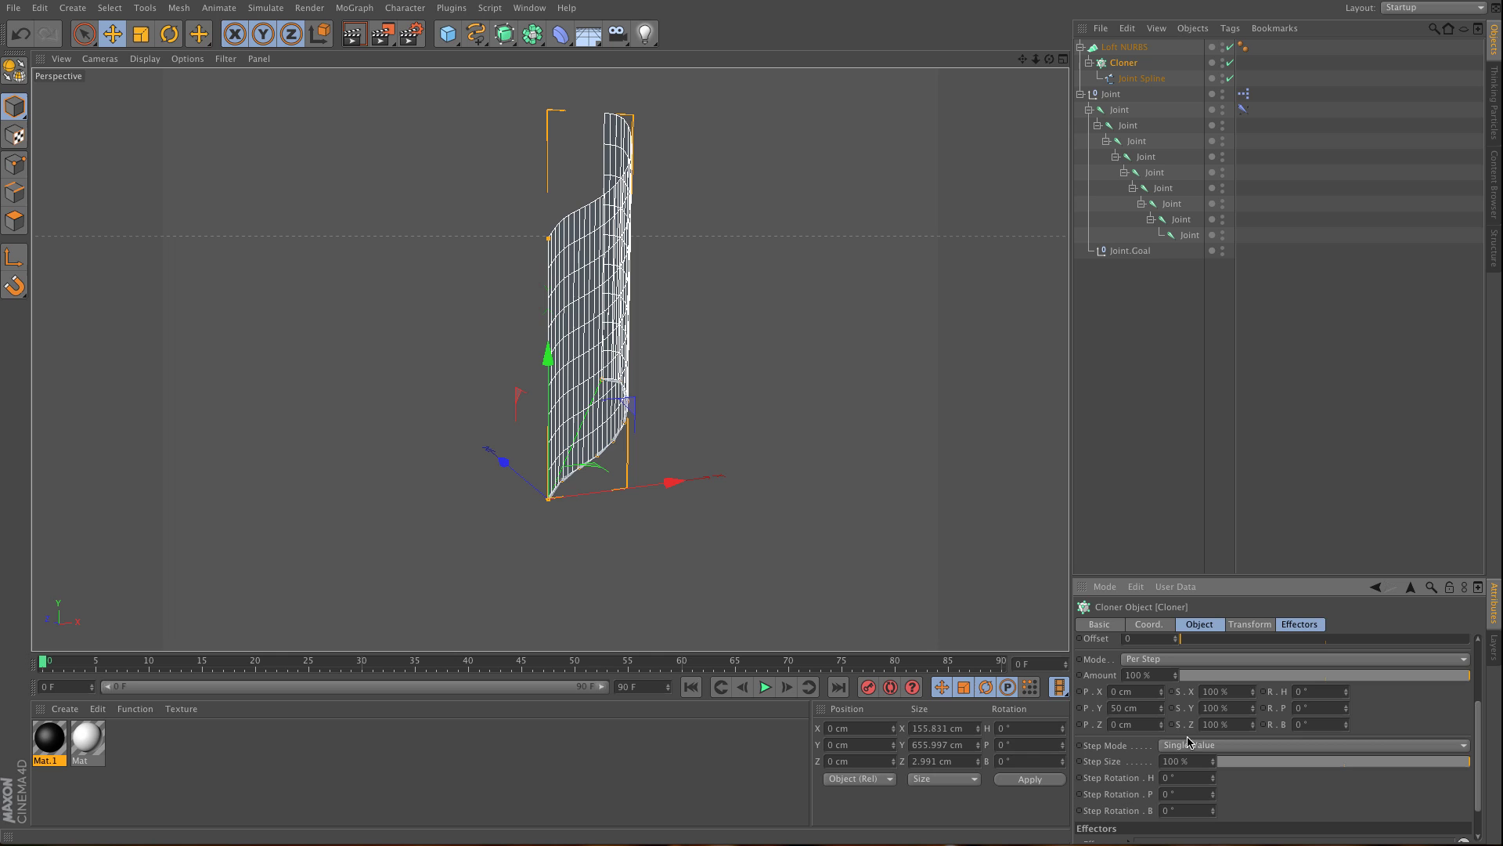
text(0)
key(Tab)
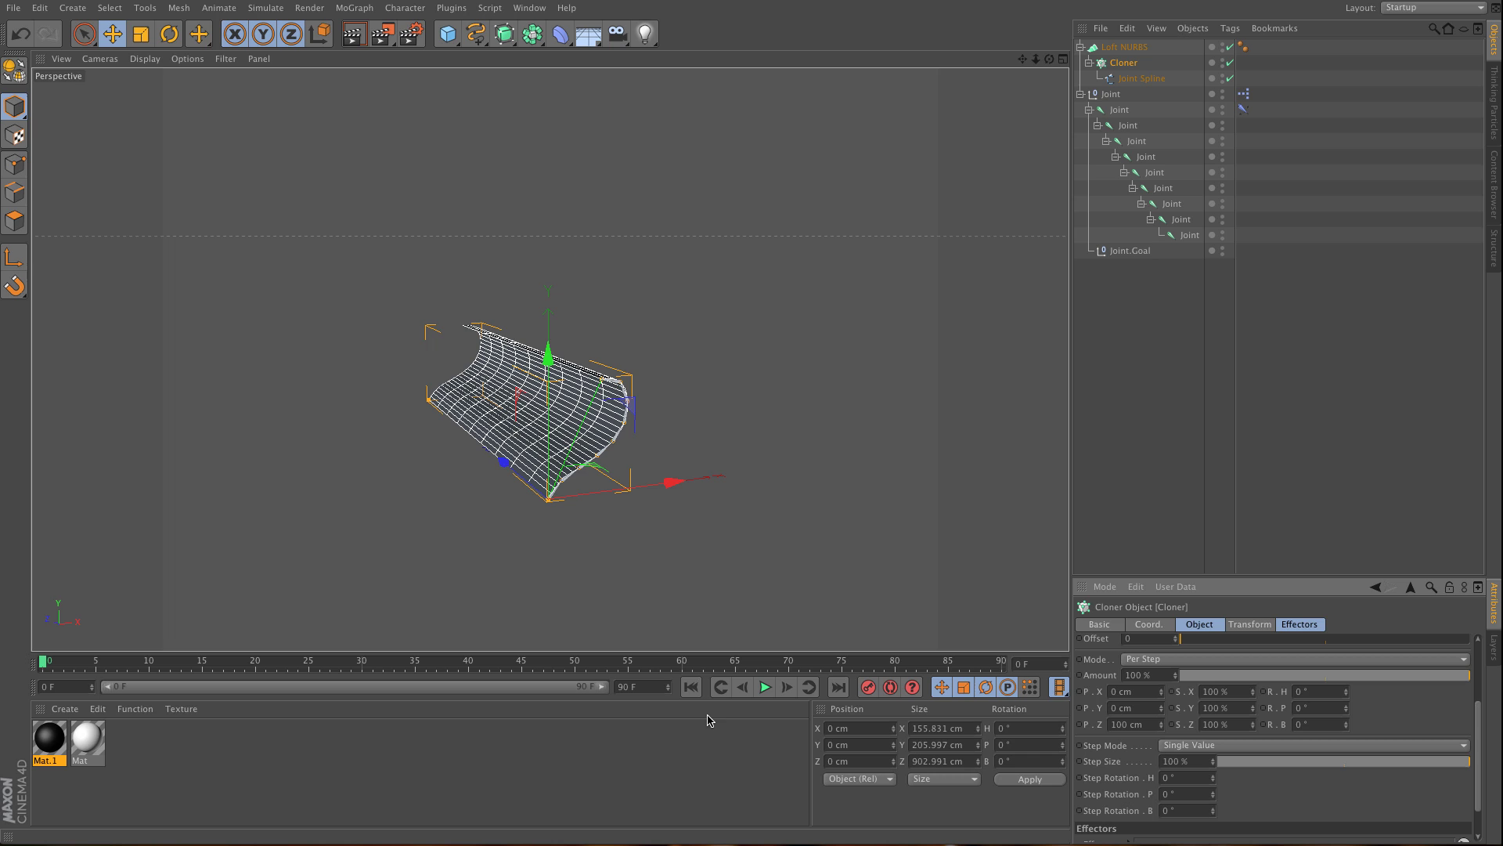
Preview the sheet, rewind to frame 0, and select Joint.Goal.
click(763, 687)
click(764, 687)
click(691, 687)
click(1130, 252)
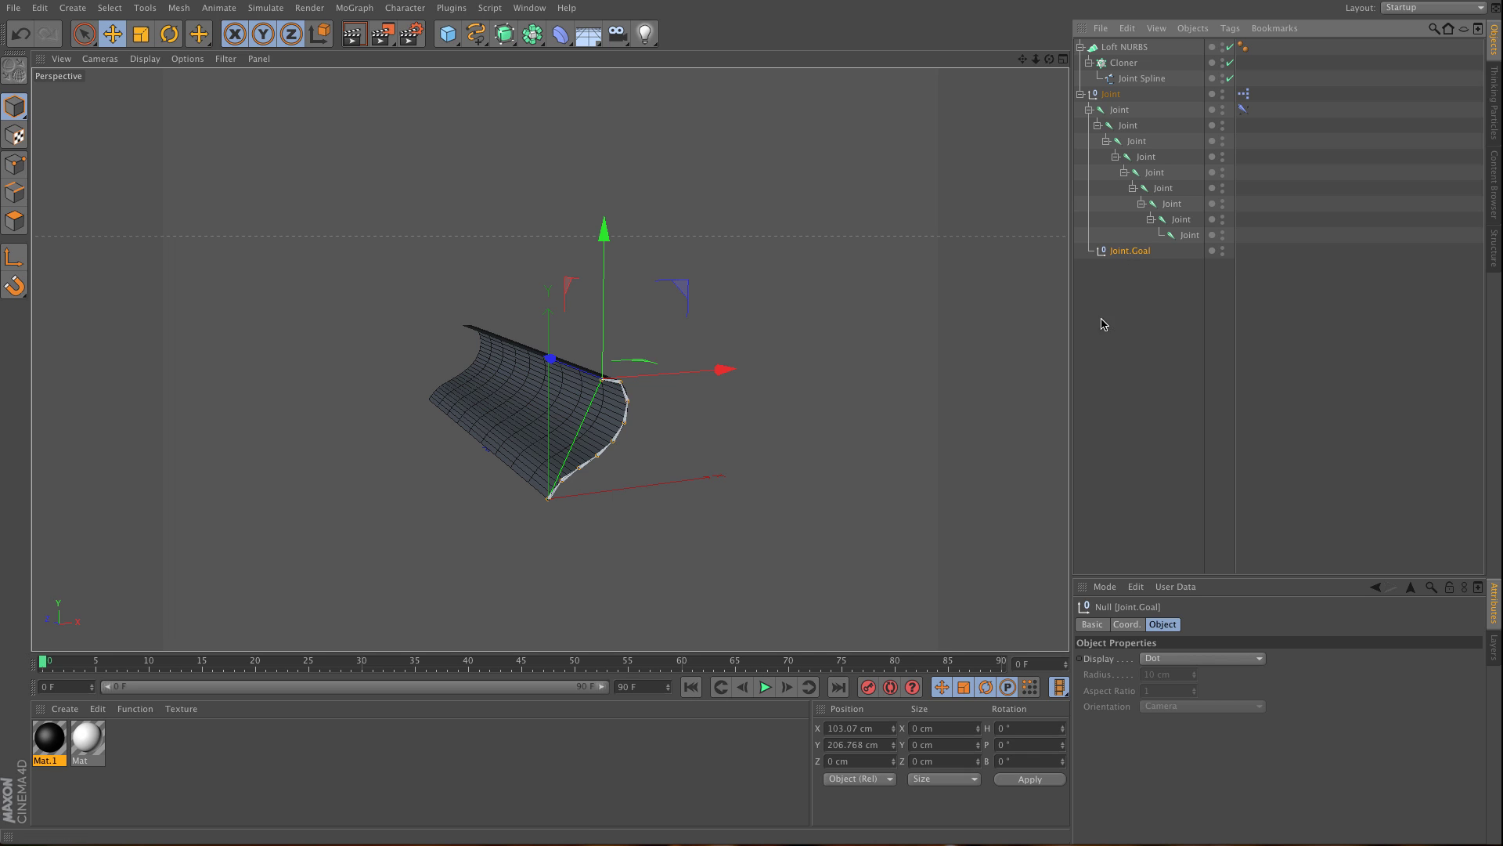
Zero Joint.Goal's position, then slide it left to X -330 cm.
double_click(873, 729)
text(0)
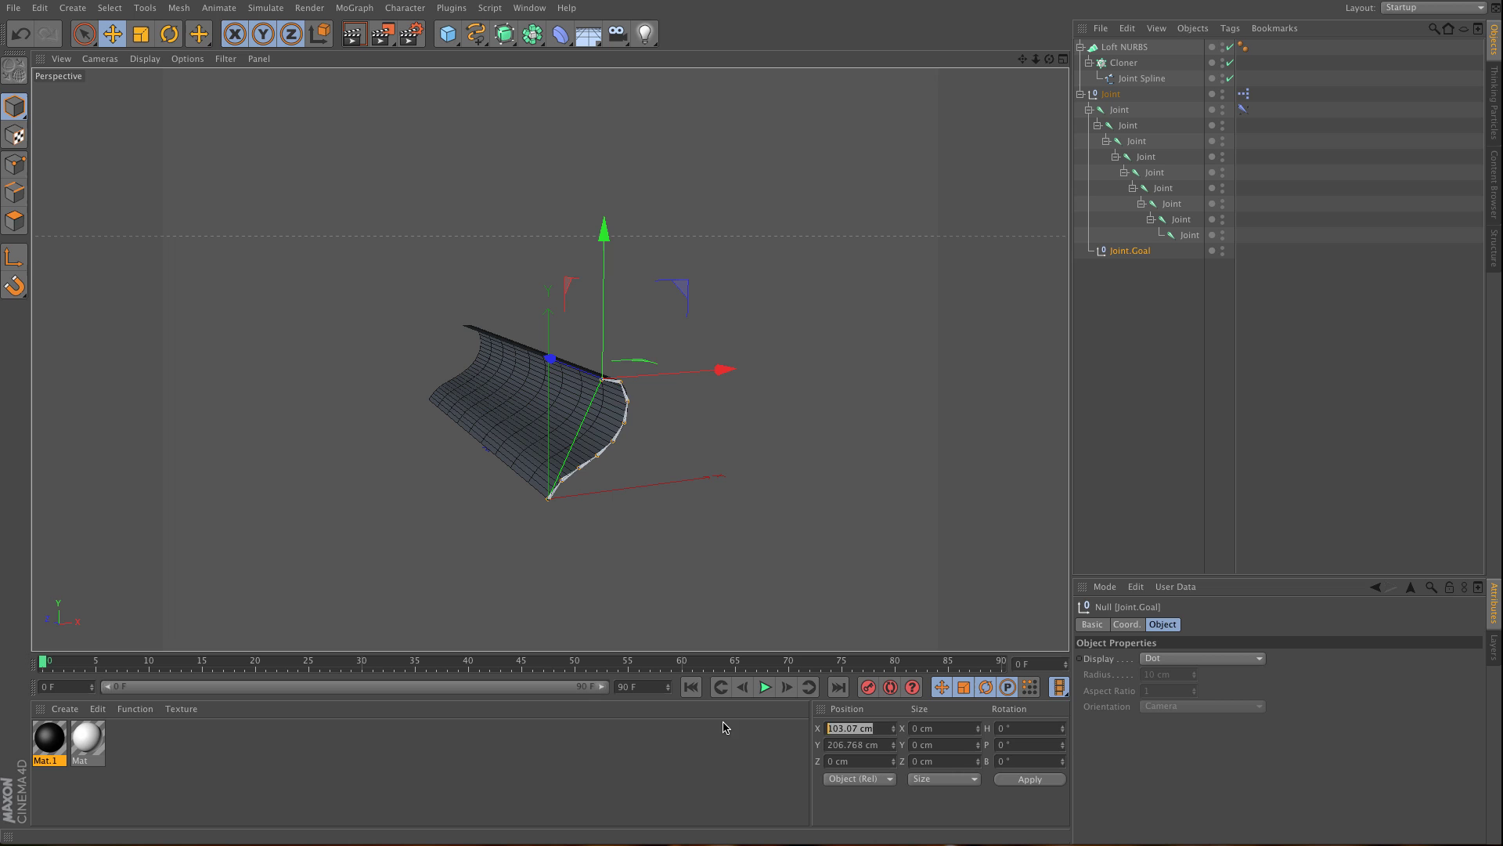
key(Tab)
text(0)
click(1017, 779)
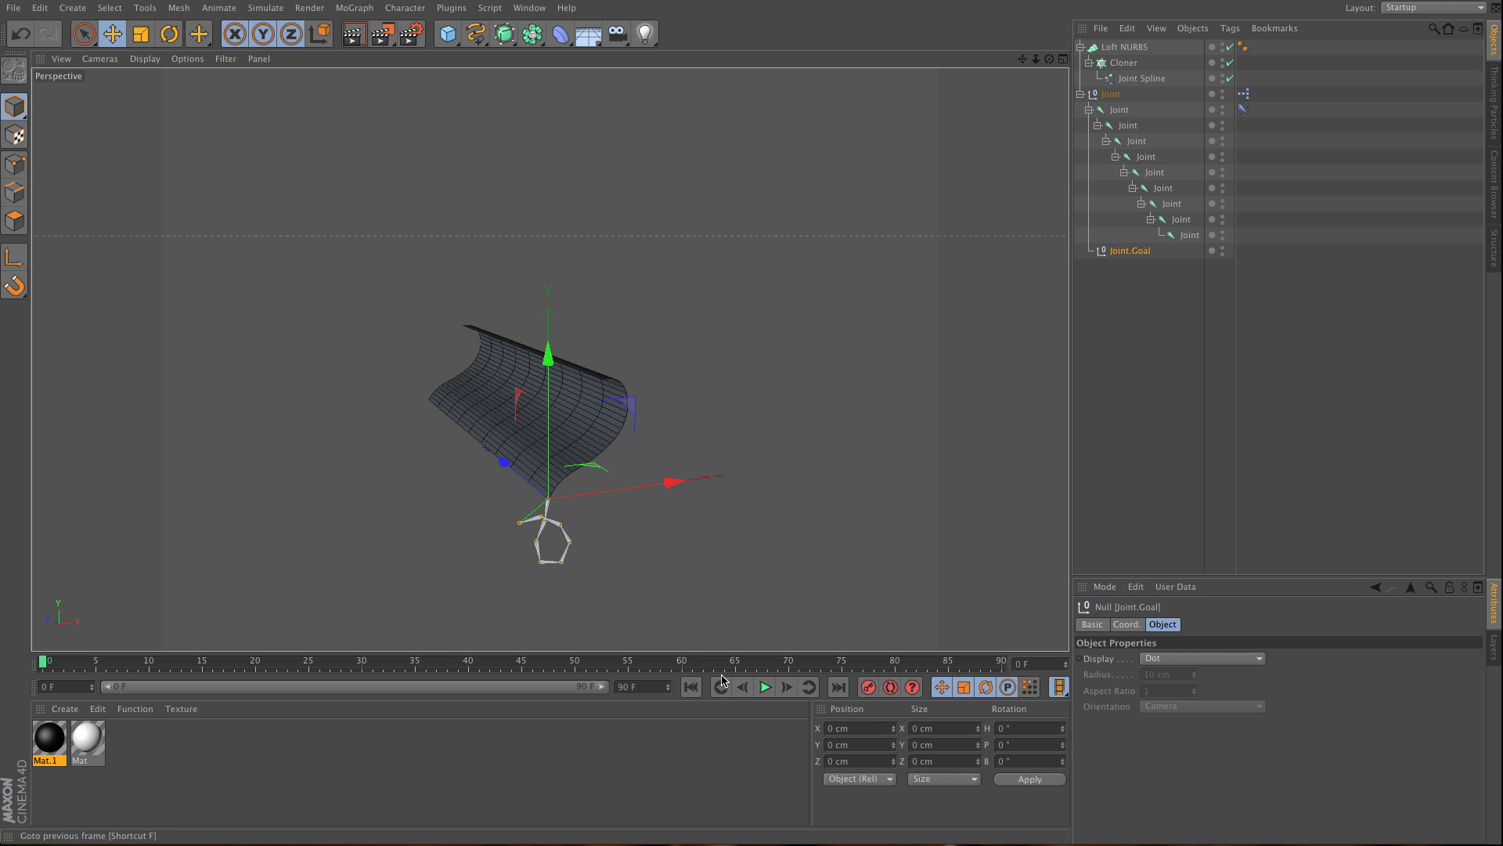
drag(671, 482, 488, 508)
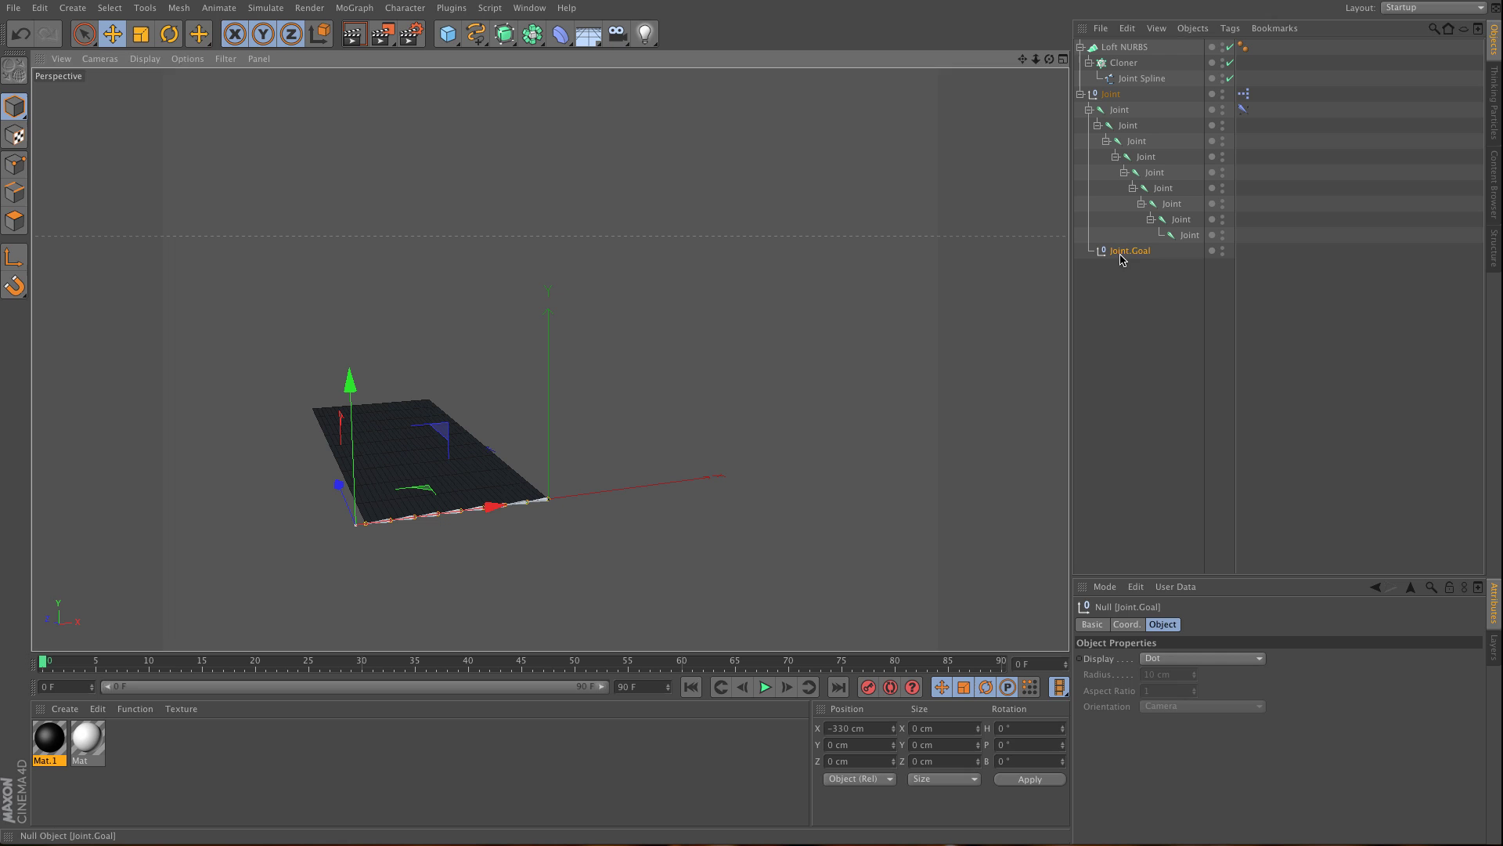
Key P.X at -330 cm on frame 0 and at 330 cm on frame 45.
click(1128, 624)
click(1097, 660)
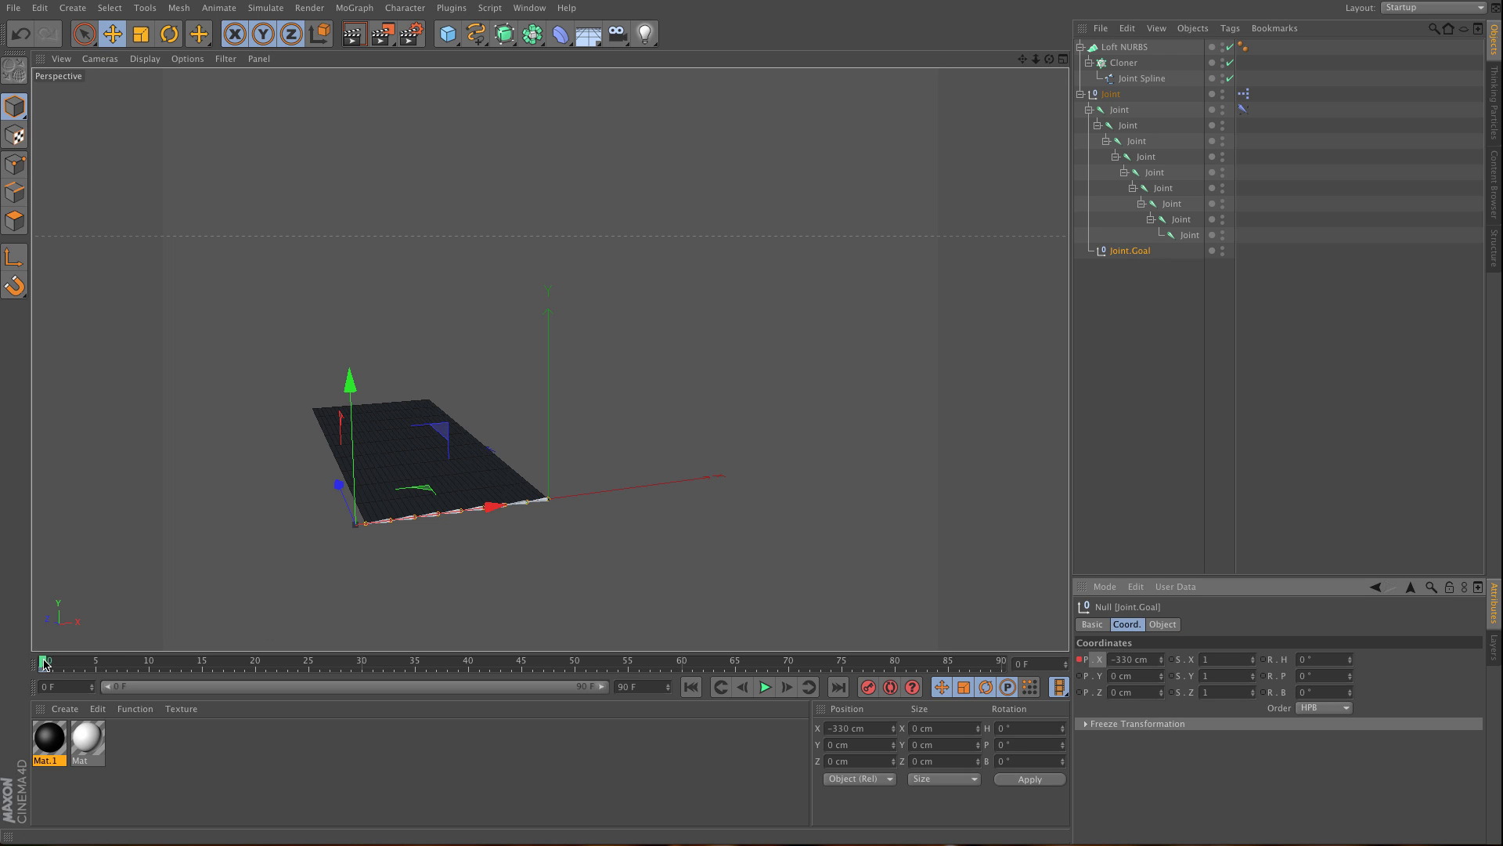
drag(44, 664, 525, 675)
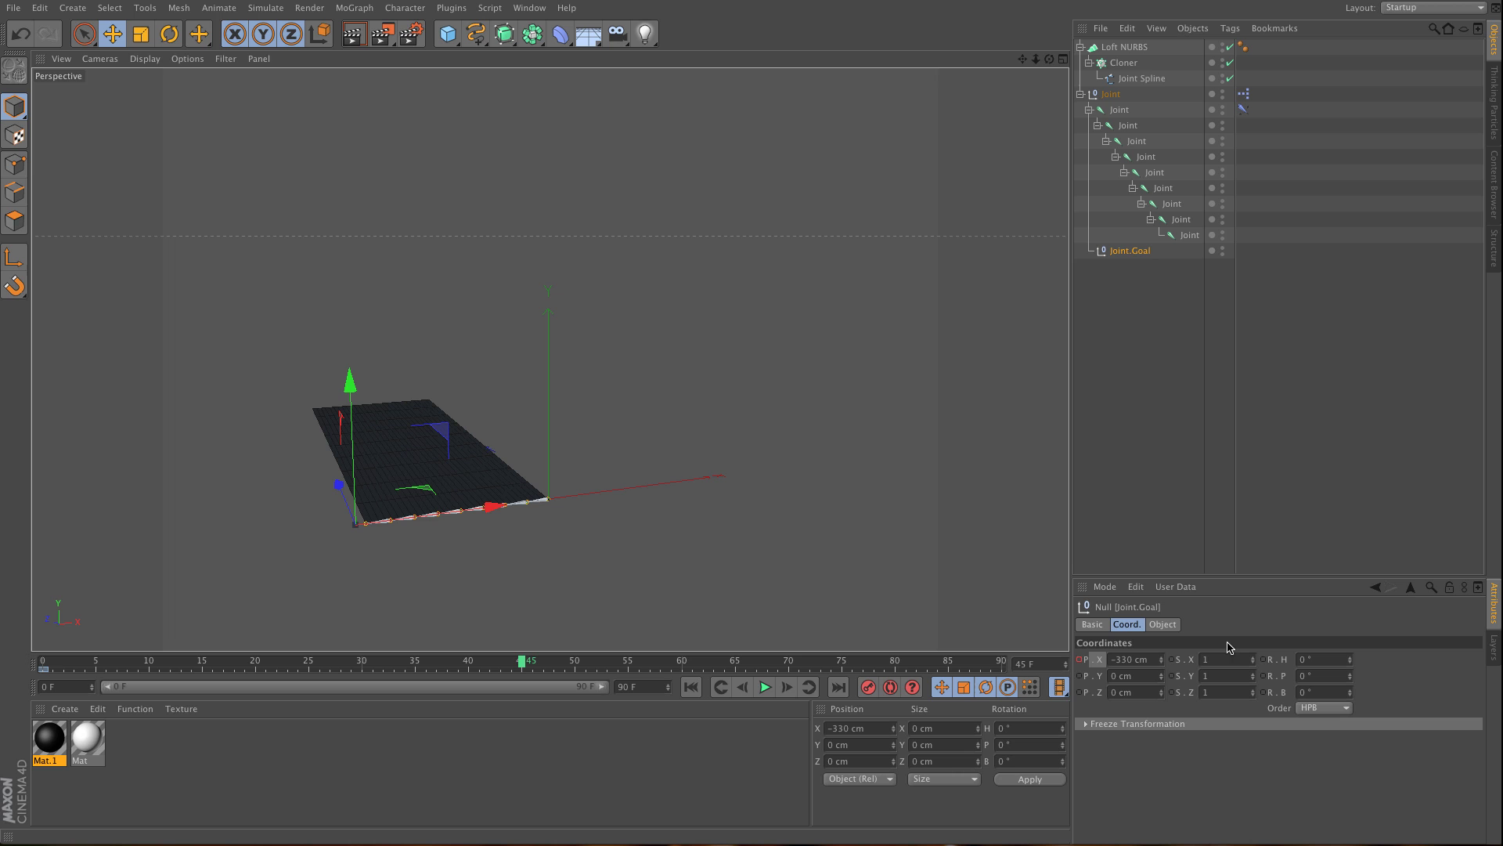
drag(1162, 659, 1268, 659)
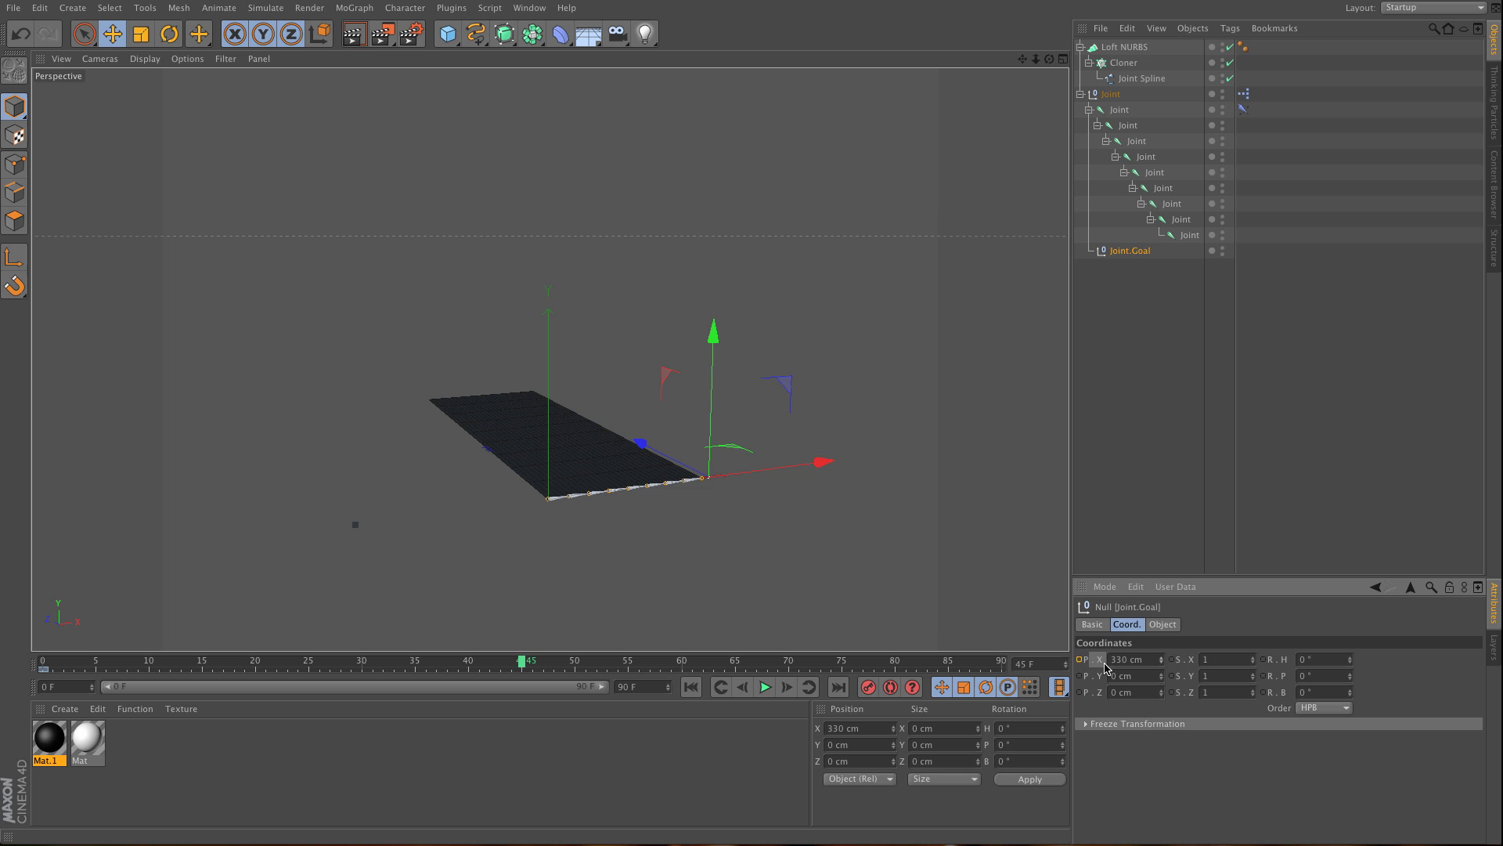
click(1079, 660)
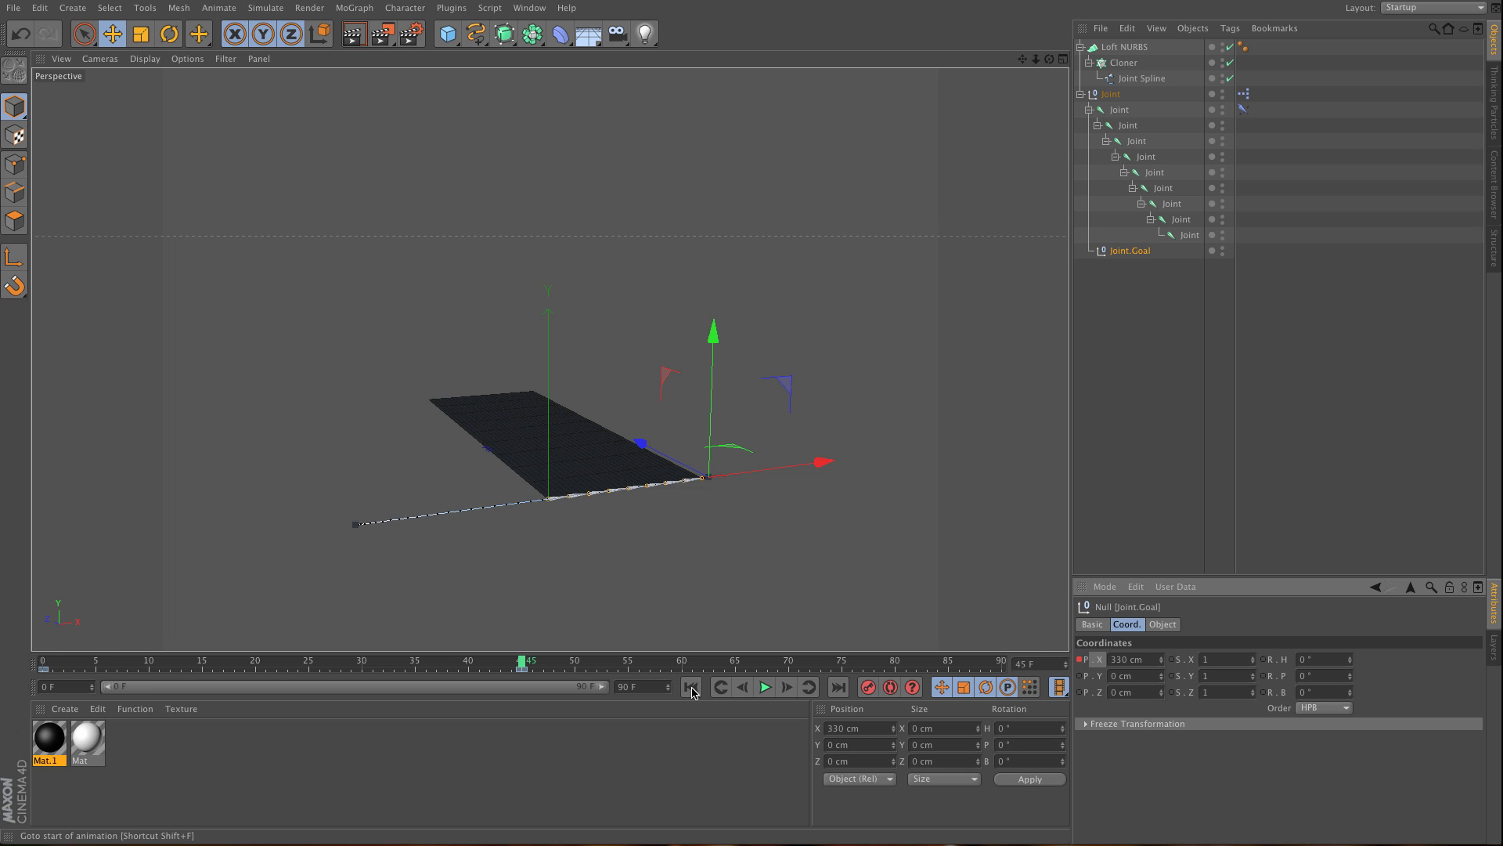
Key P.Y at 0 cm on frame 0, then raise the goal to 153 cm at frame 23.
key(shift+f)
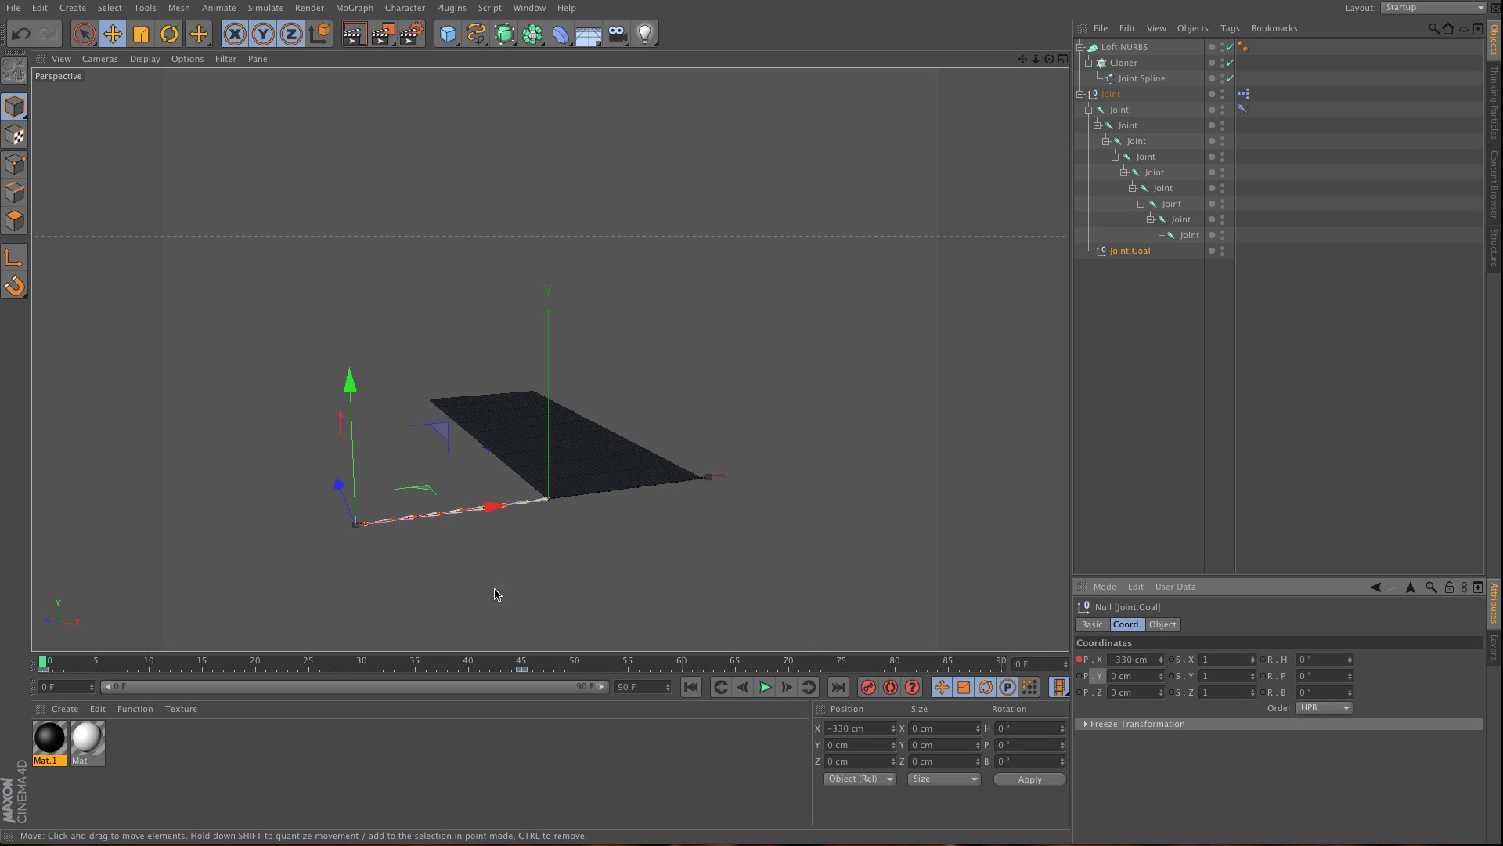
click(1079, 676)
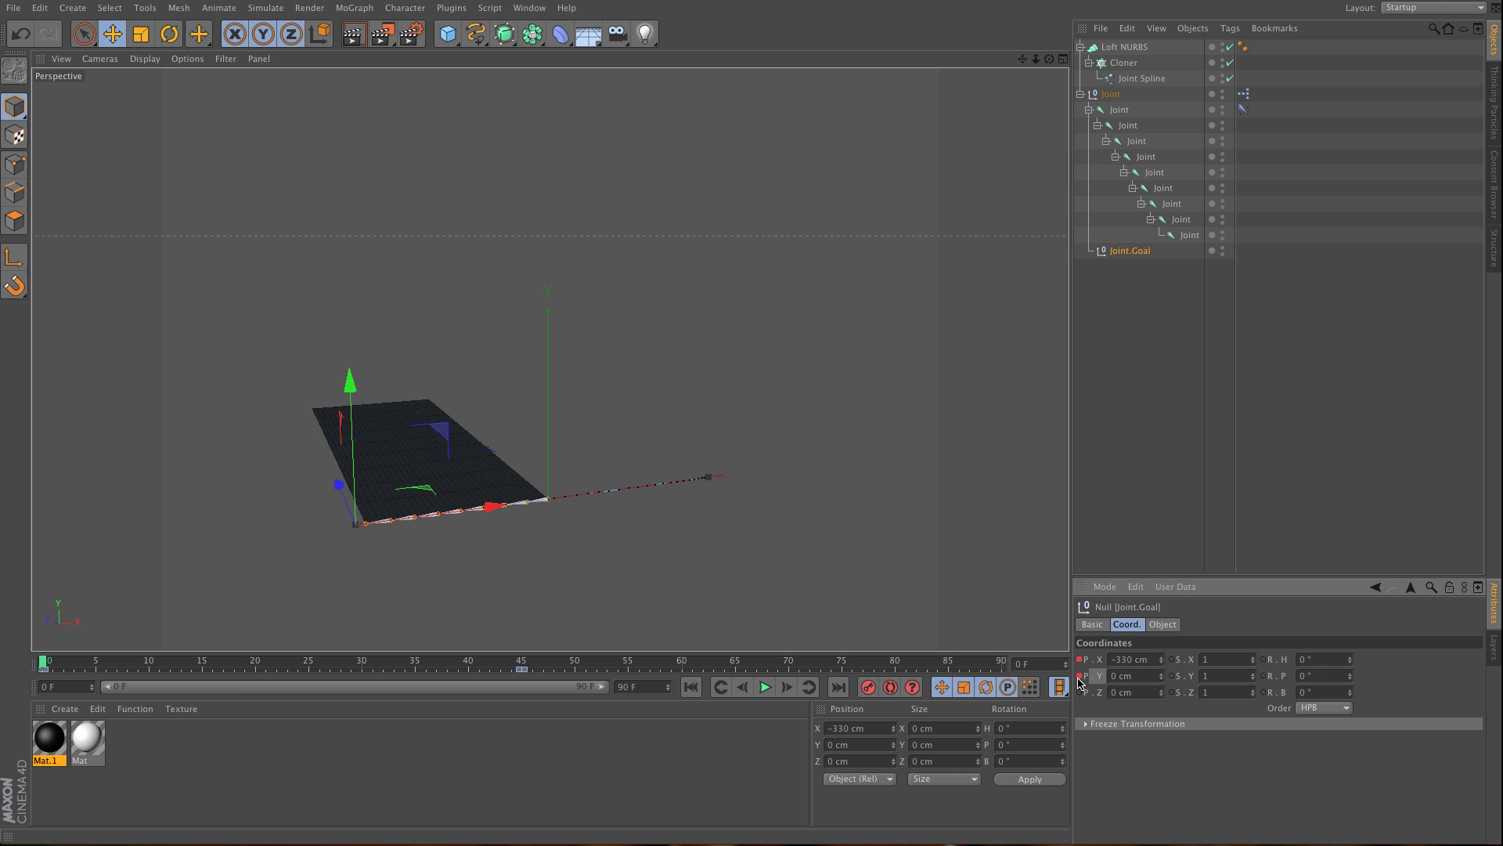
drag(198, 666, 170, 665)
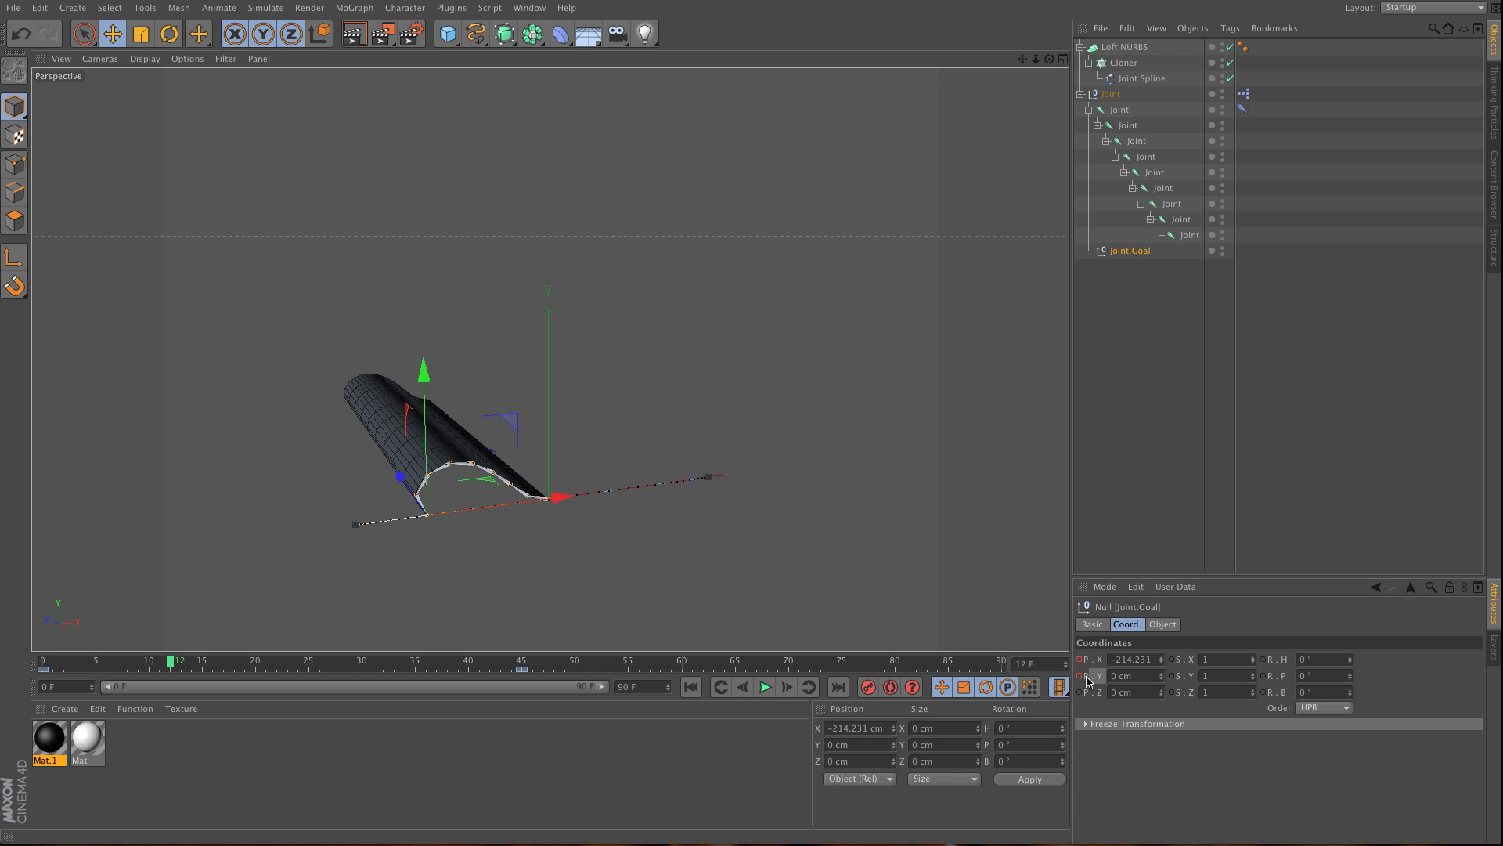
click(220, 662)
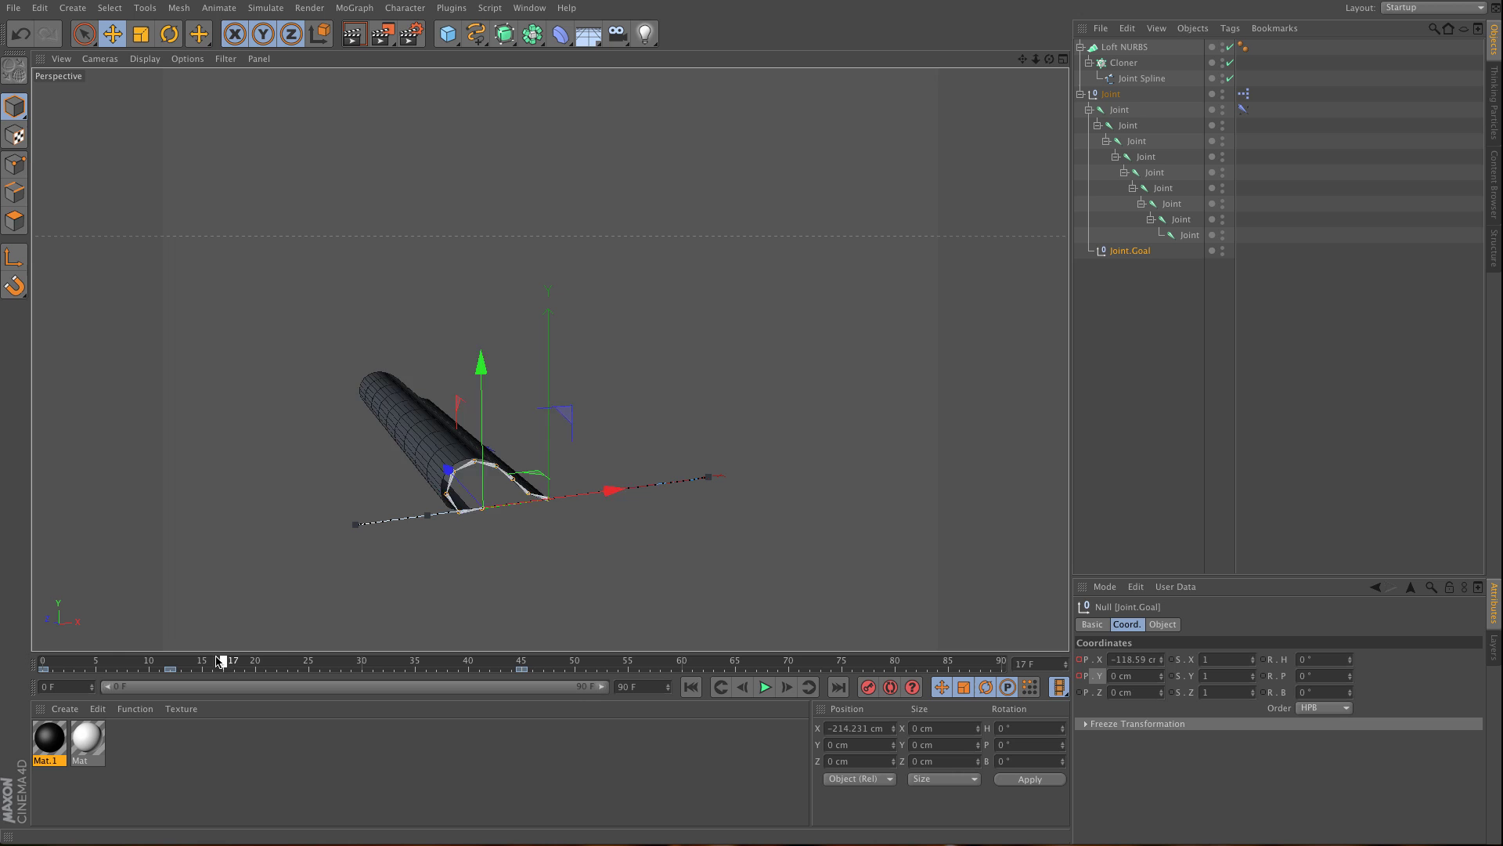
drag(219, 661, 289, 666)
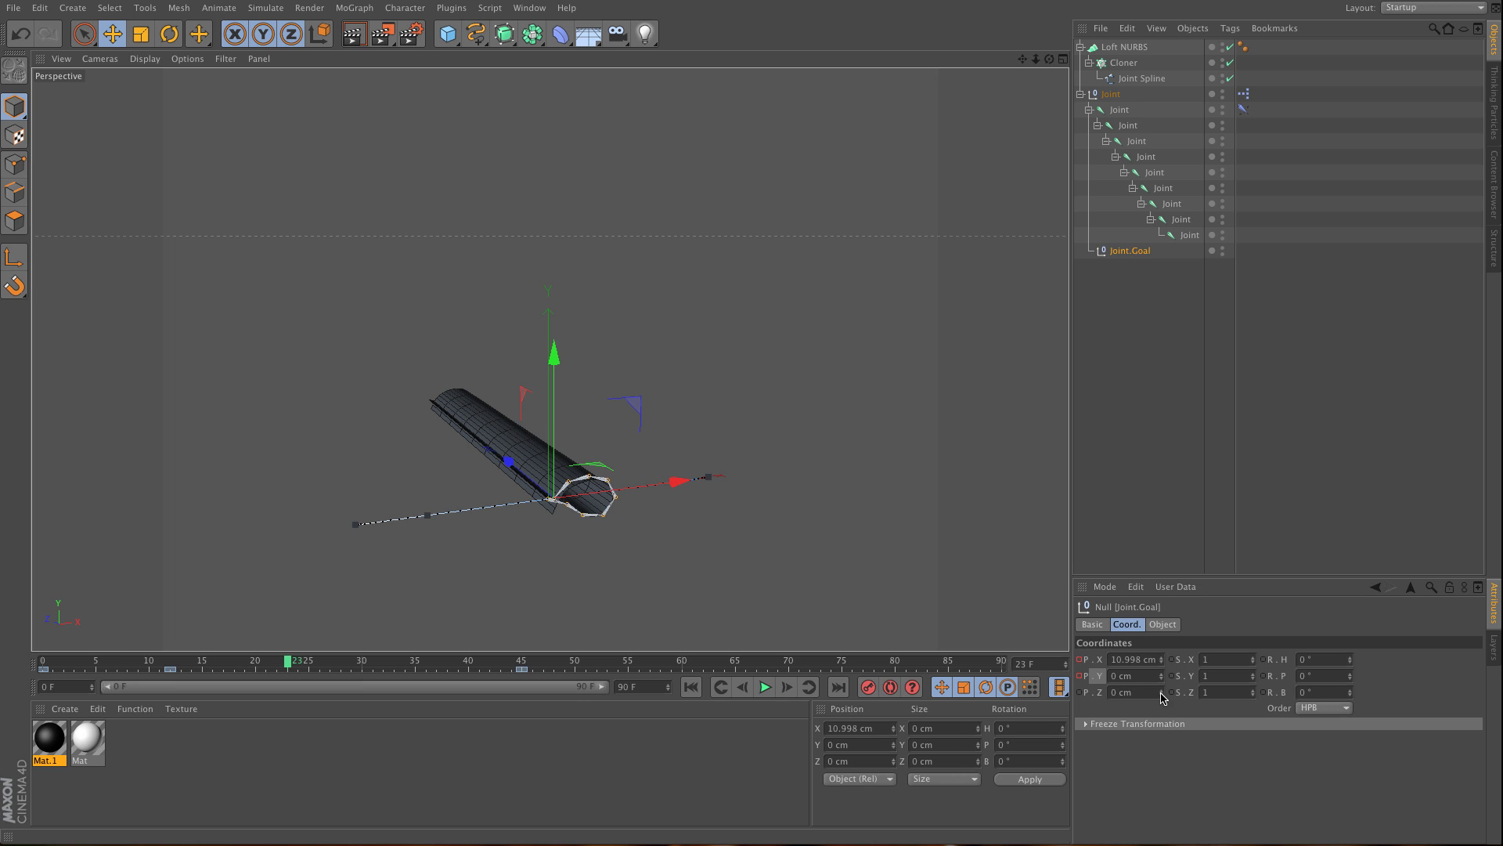
drag(1161, 676, 1057, 686)
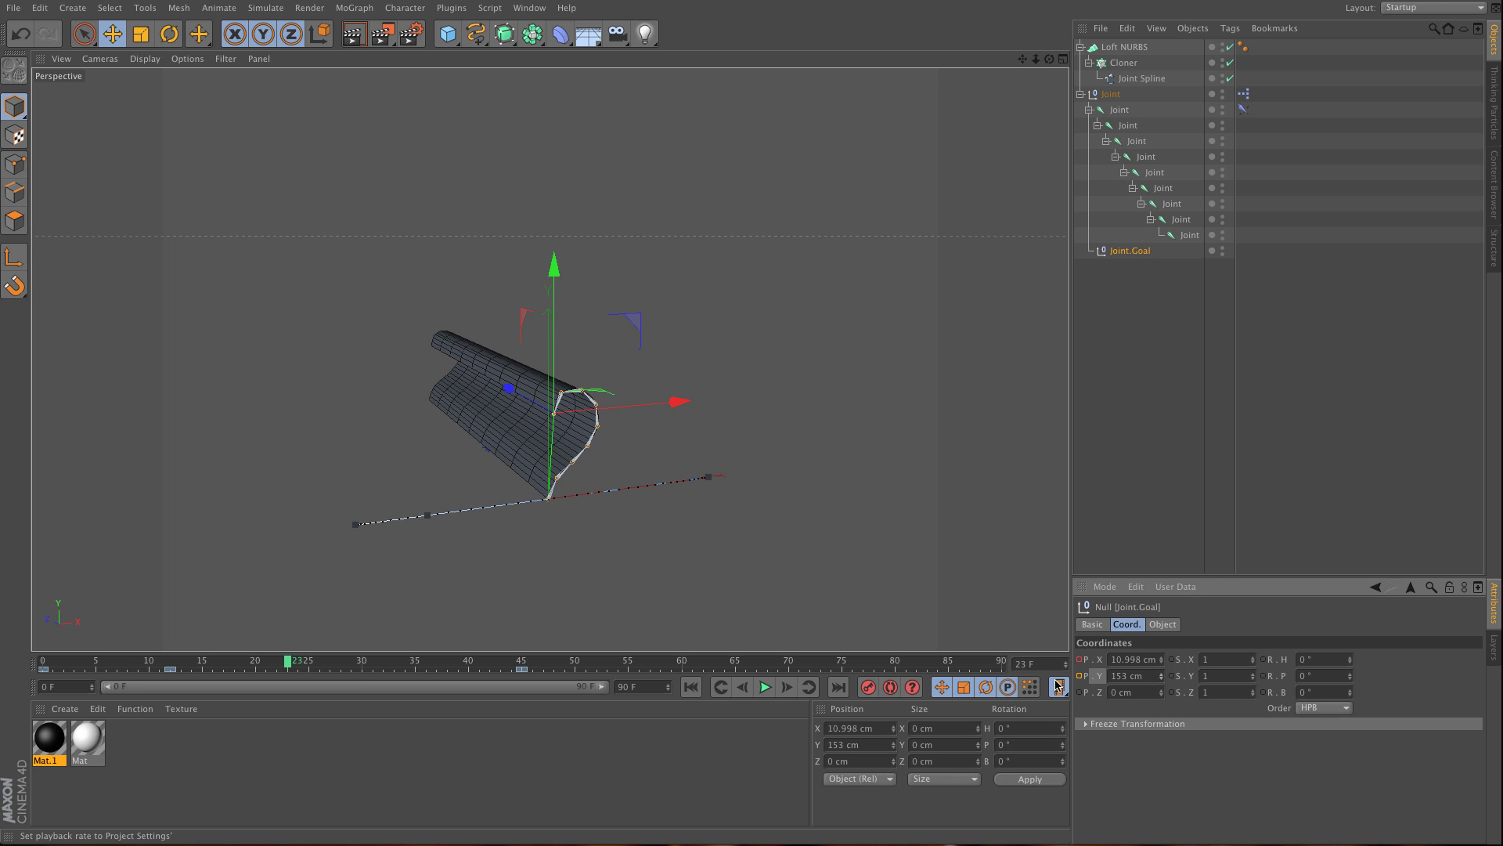
Key P.Y back to 0 cm at frame 45 and play the page turn from the start.
click(522, 662)
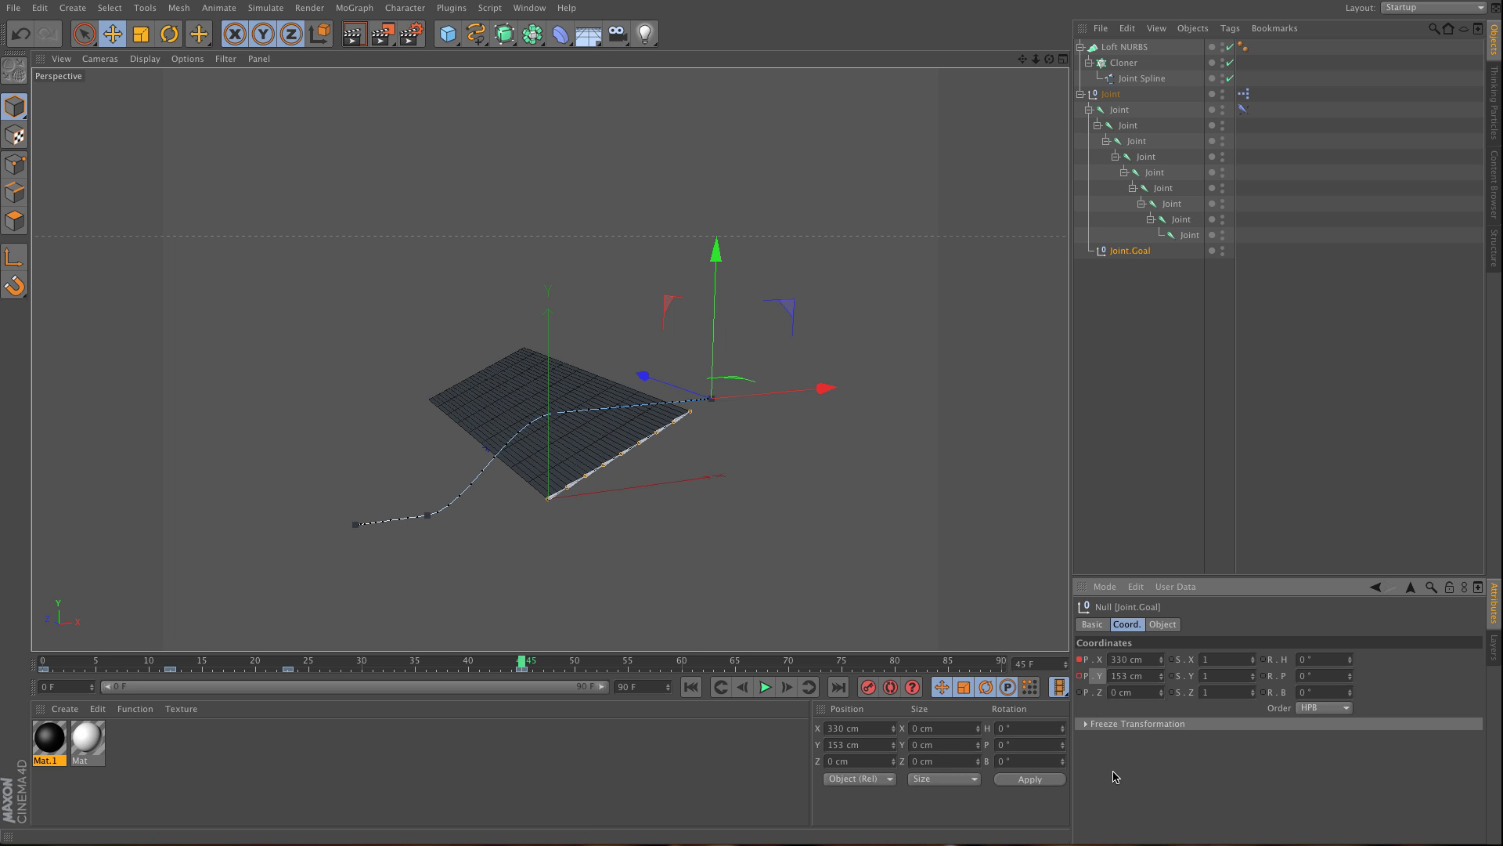
double_click(1133, 677)
text(0)
key(Return)
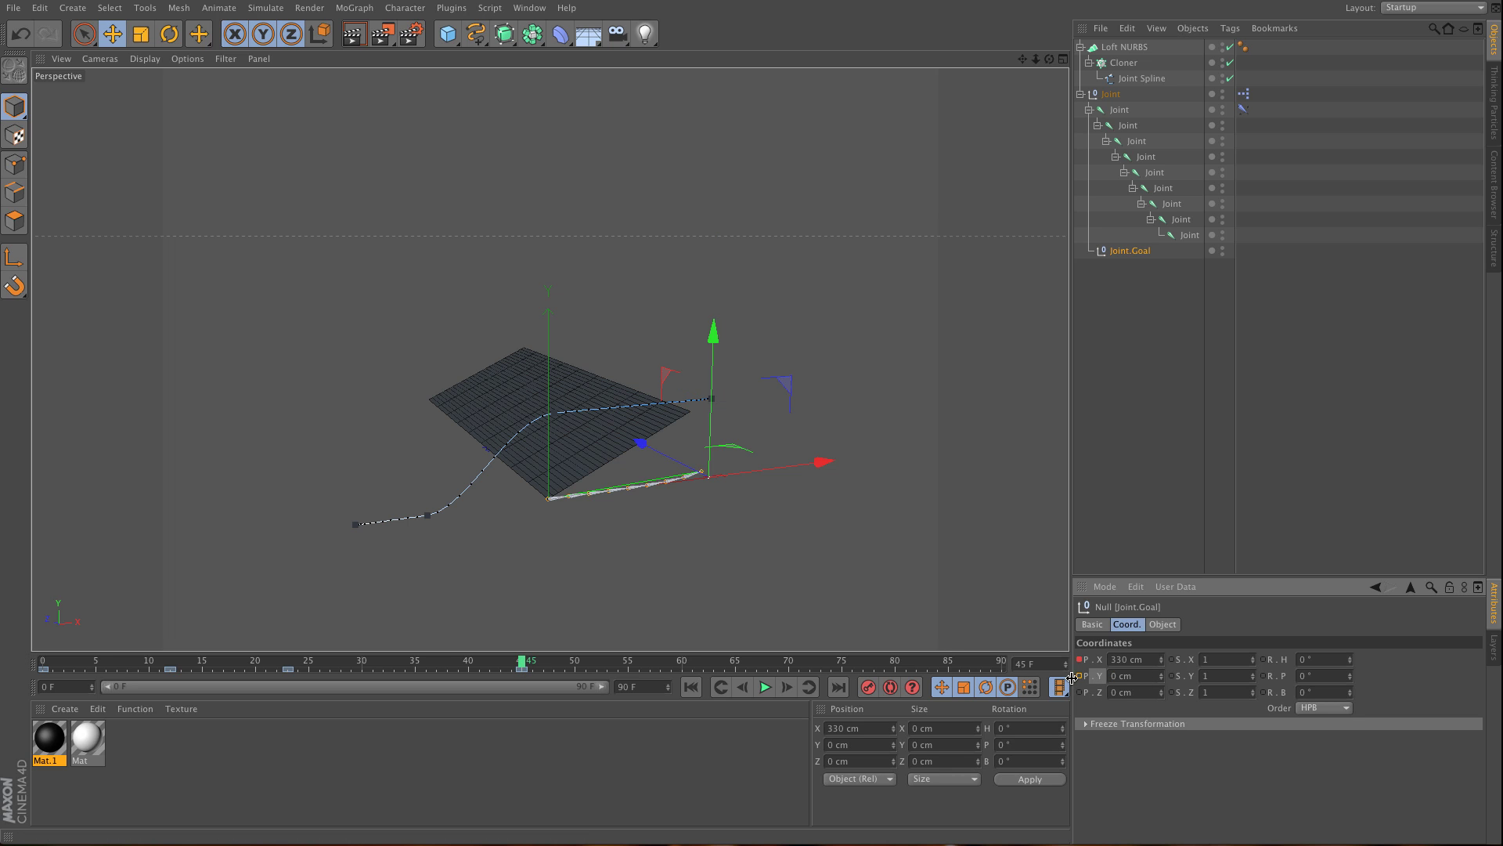
ctrl+click(1080, 676)
click(691, 687)
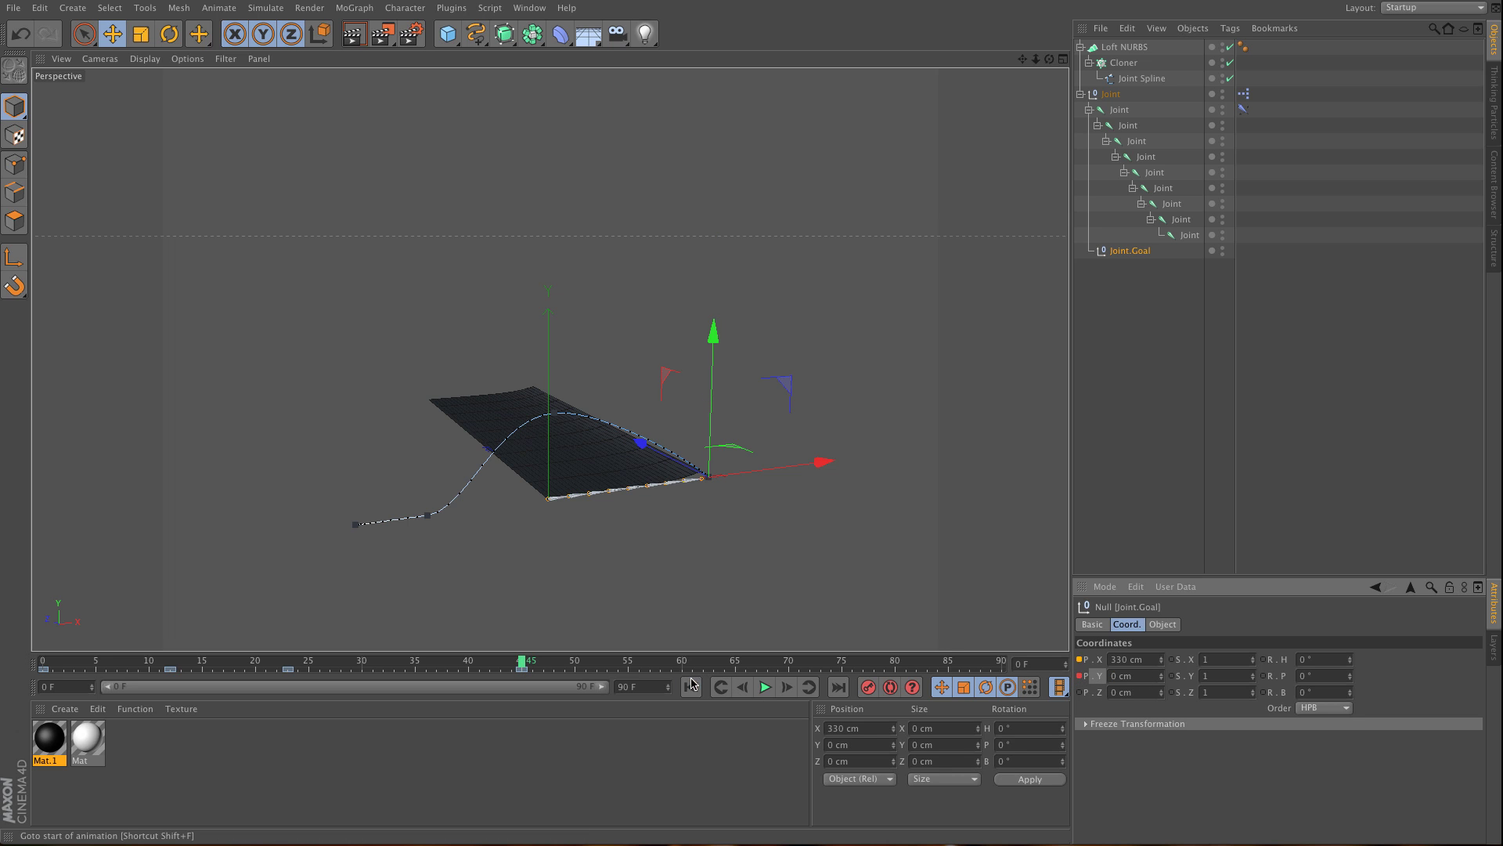
click(765, 687)
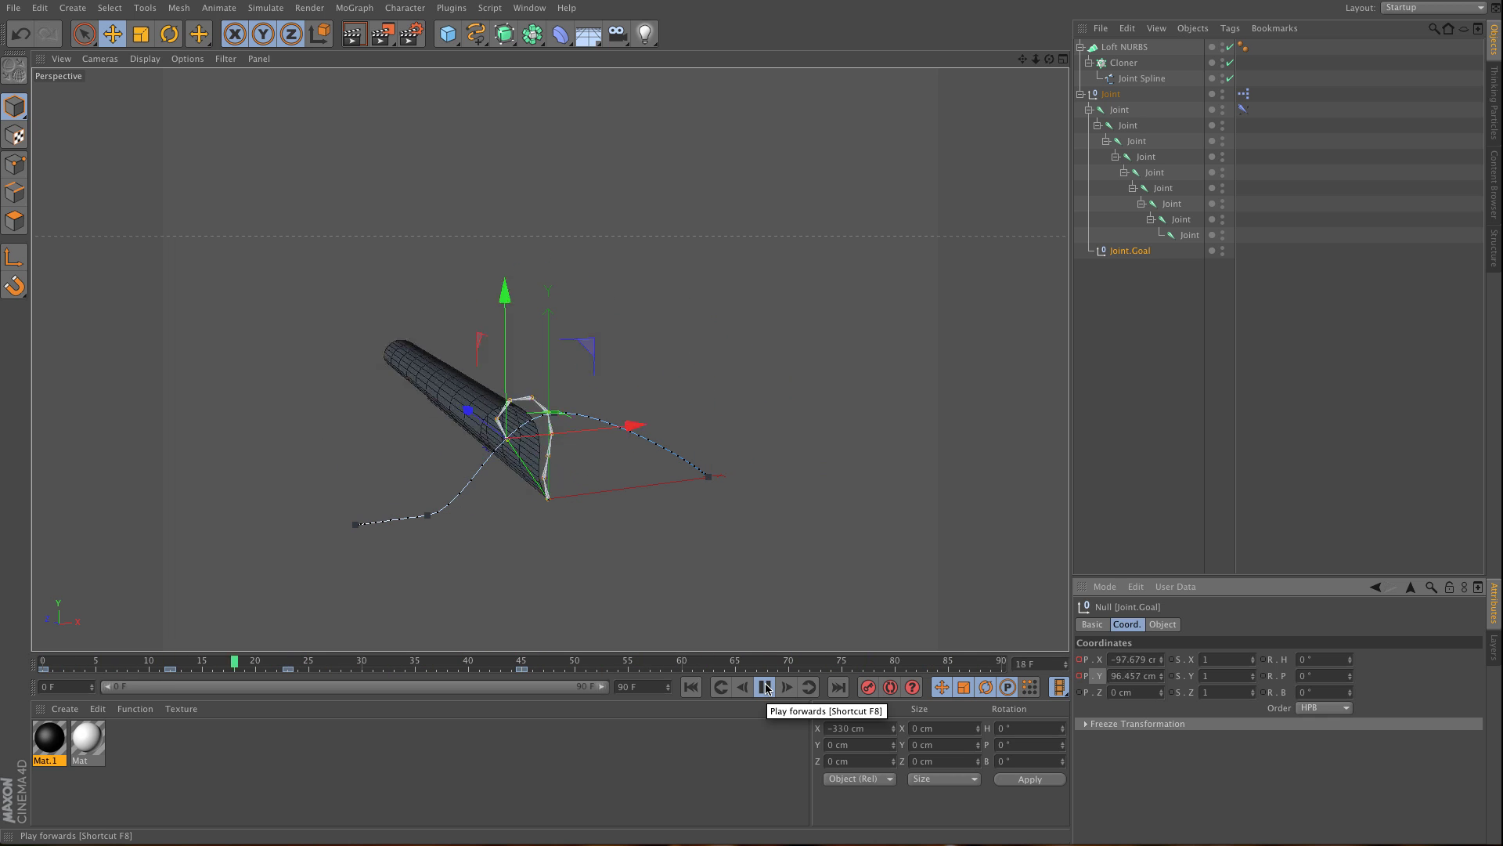
Stop playback at frame 0 and add a Plane stretched to 703.807 cm along X.
click(765, 686)
click(691, 687)
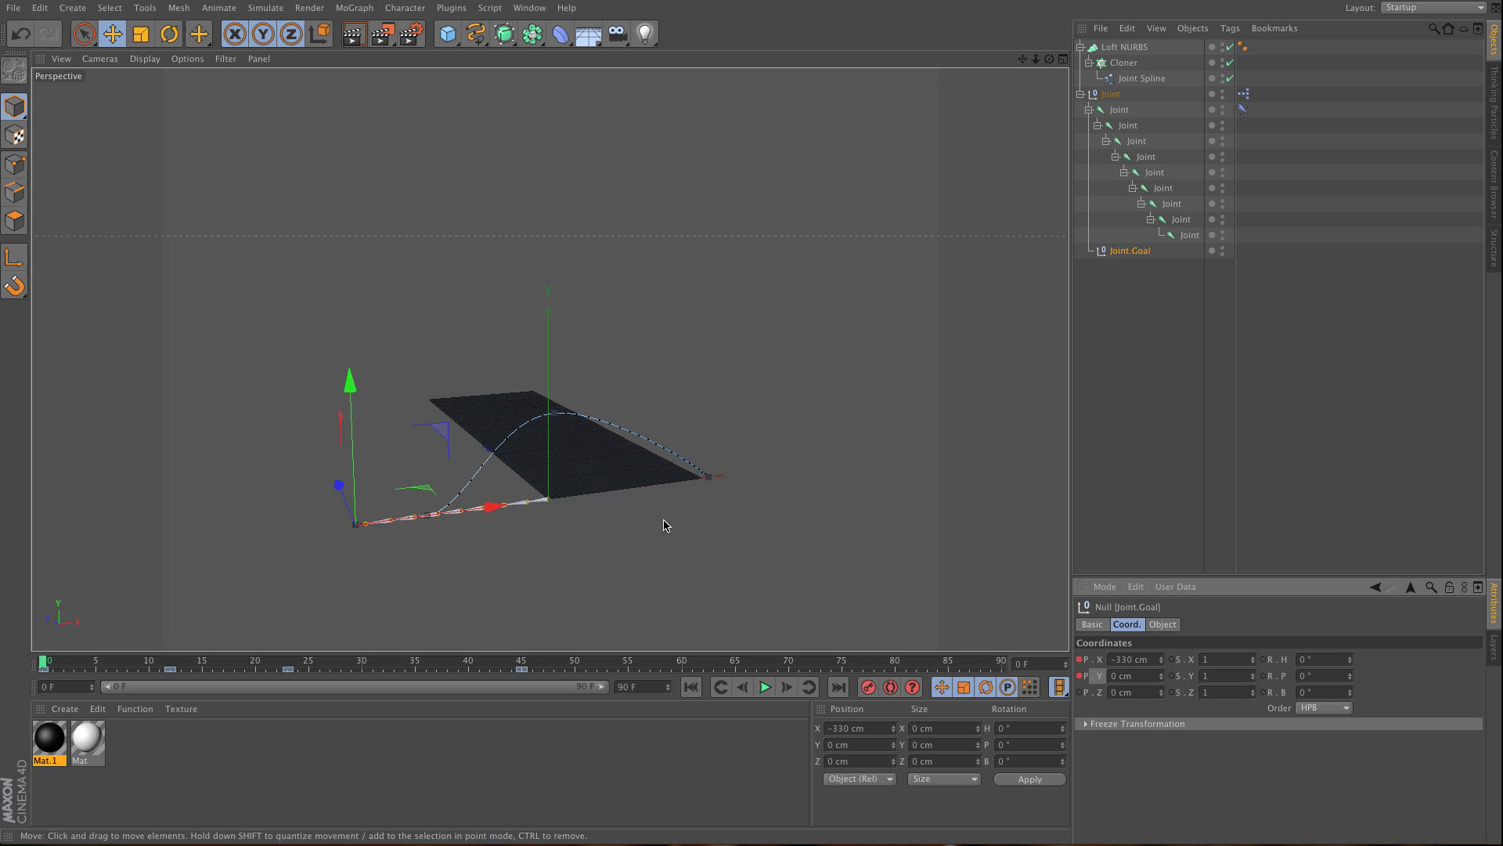
click(447, 34)
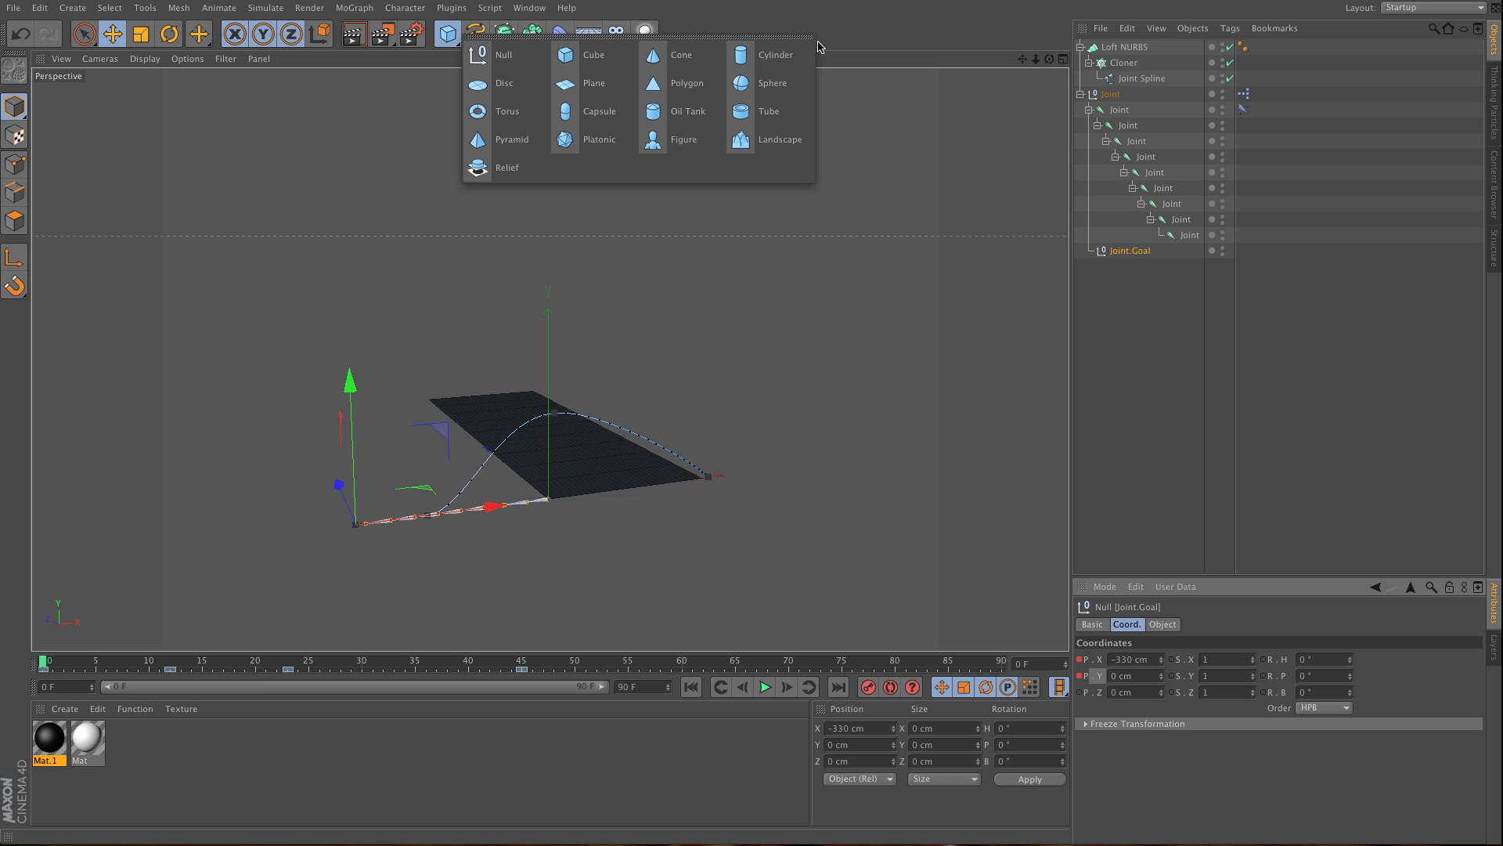
click(611, 86)
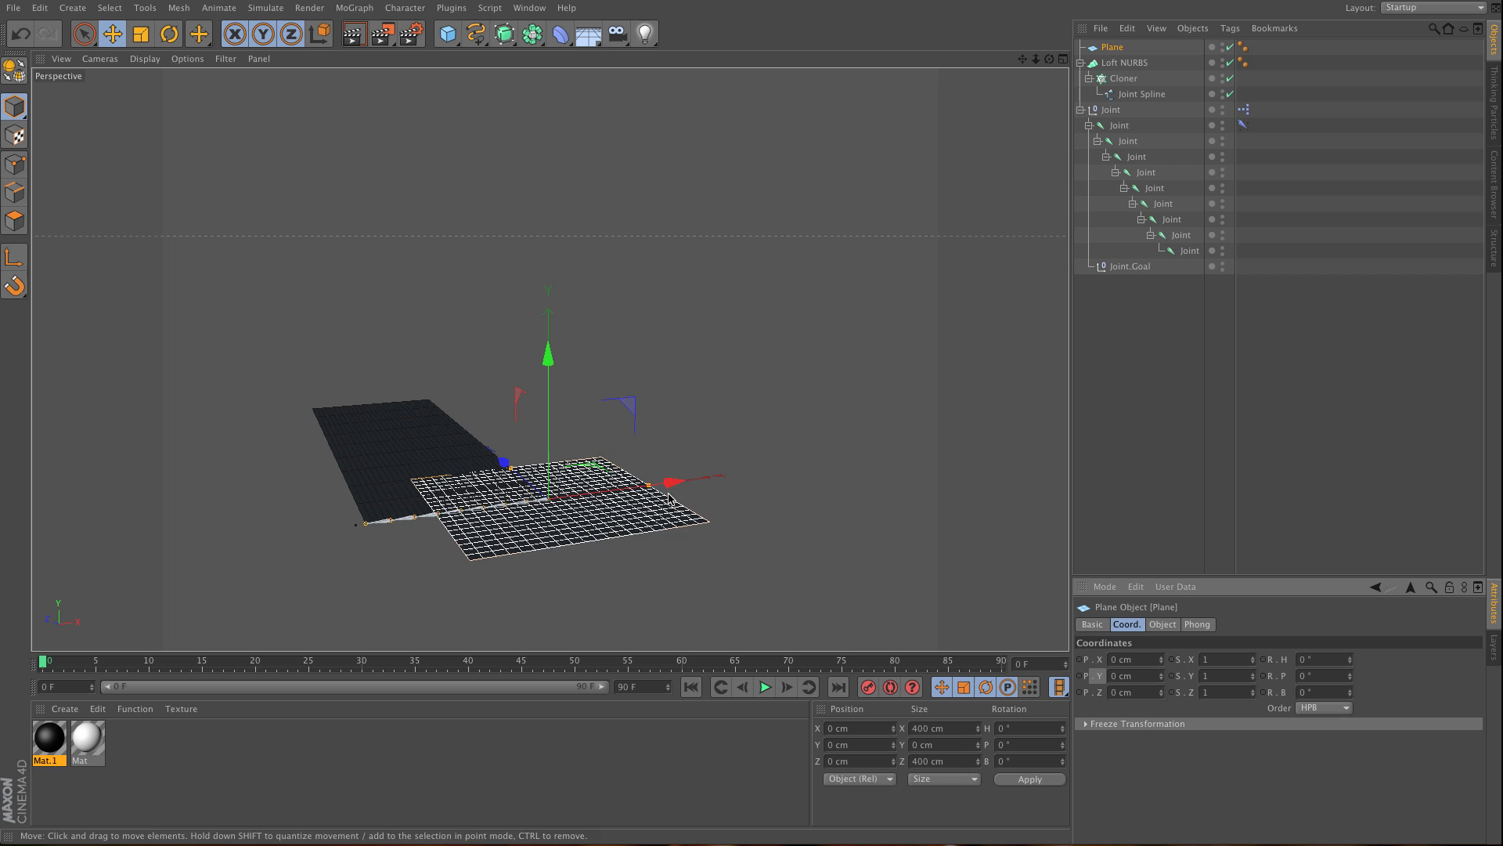
drag(649, 485, 719, 479)
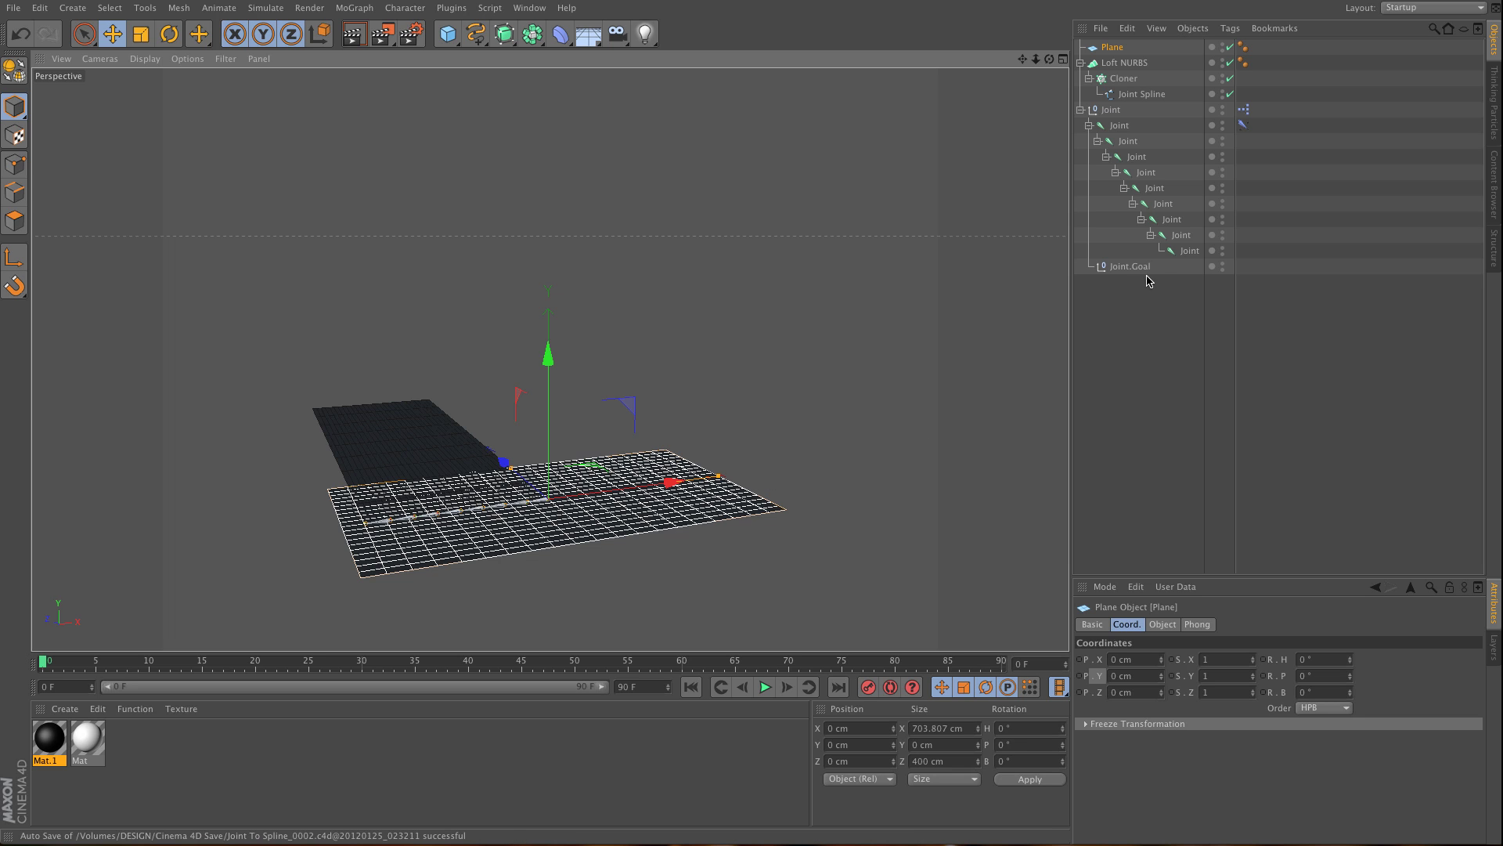
In the IK tag's Dynamics, set Rot Hold to 56% and add the Plane as collider.
click(1243, 126)
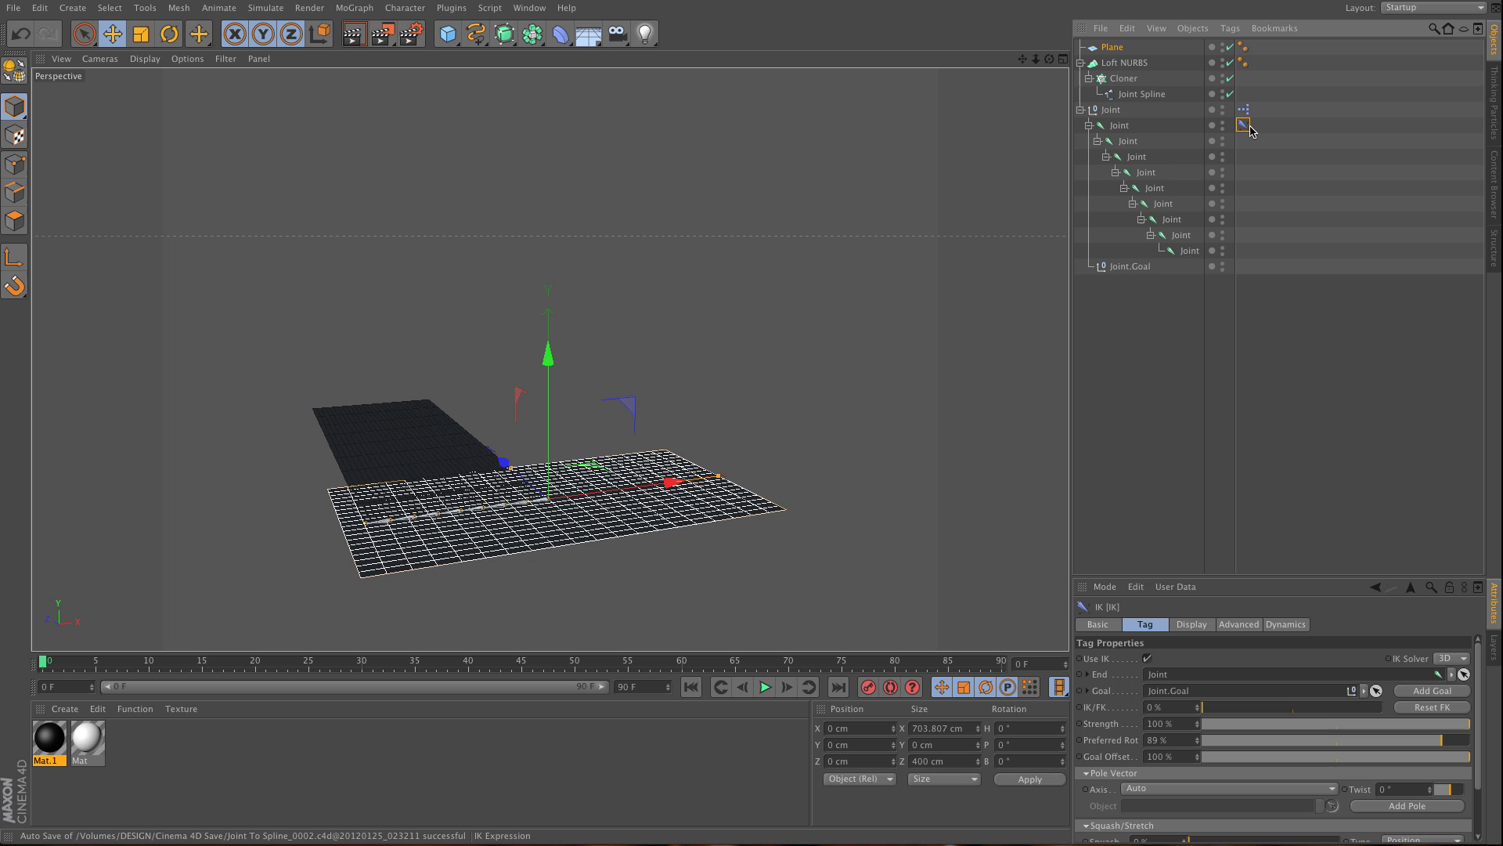
click(1286, 625)
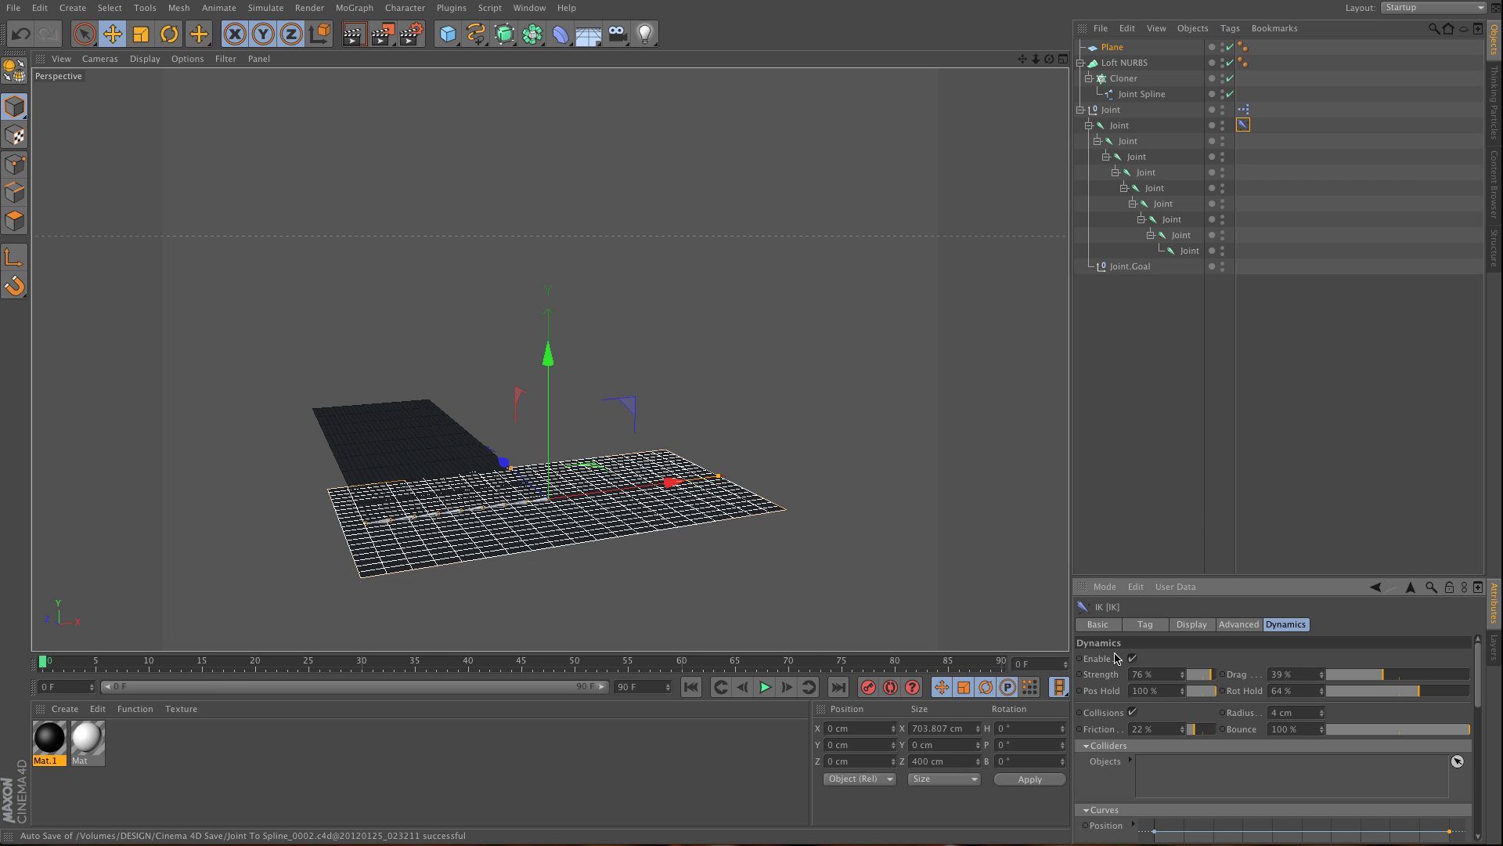
drag(1188, 577, 1193, 481)
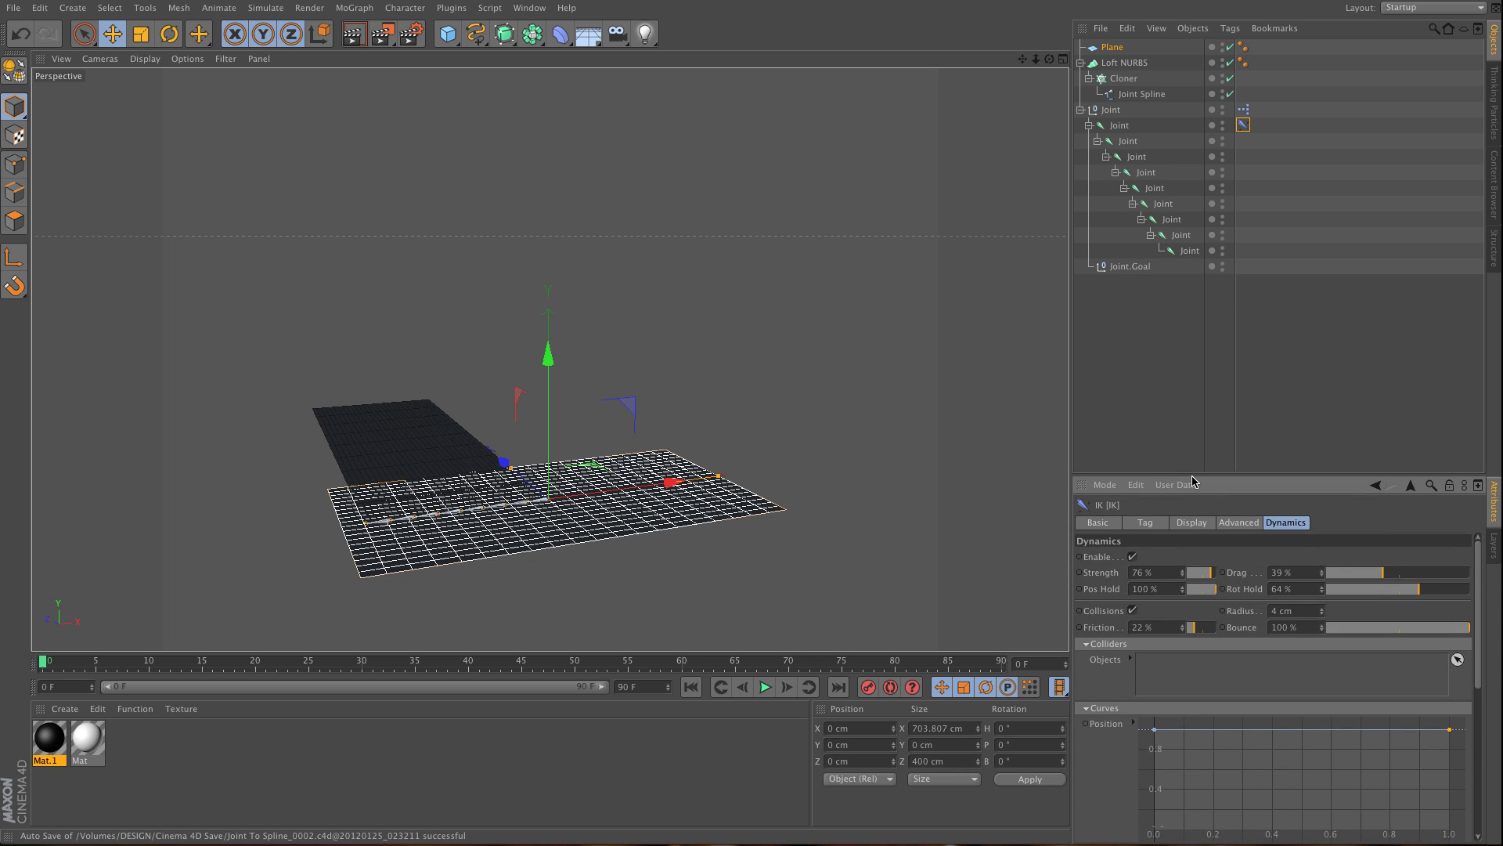
drag(1401, 590, 1409, 592)
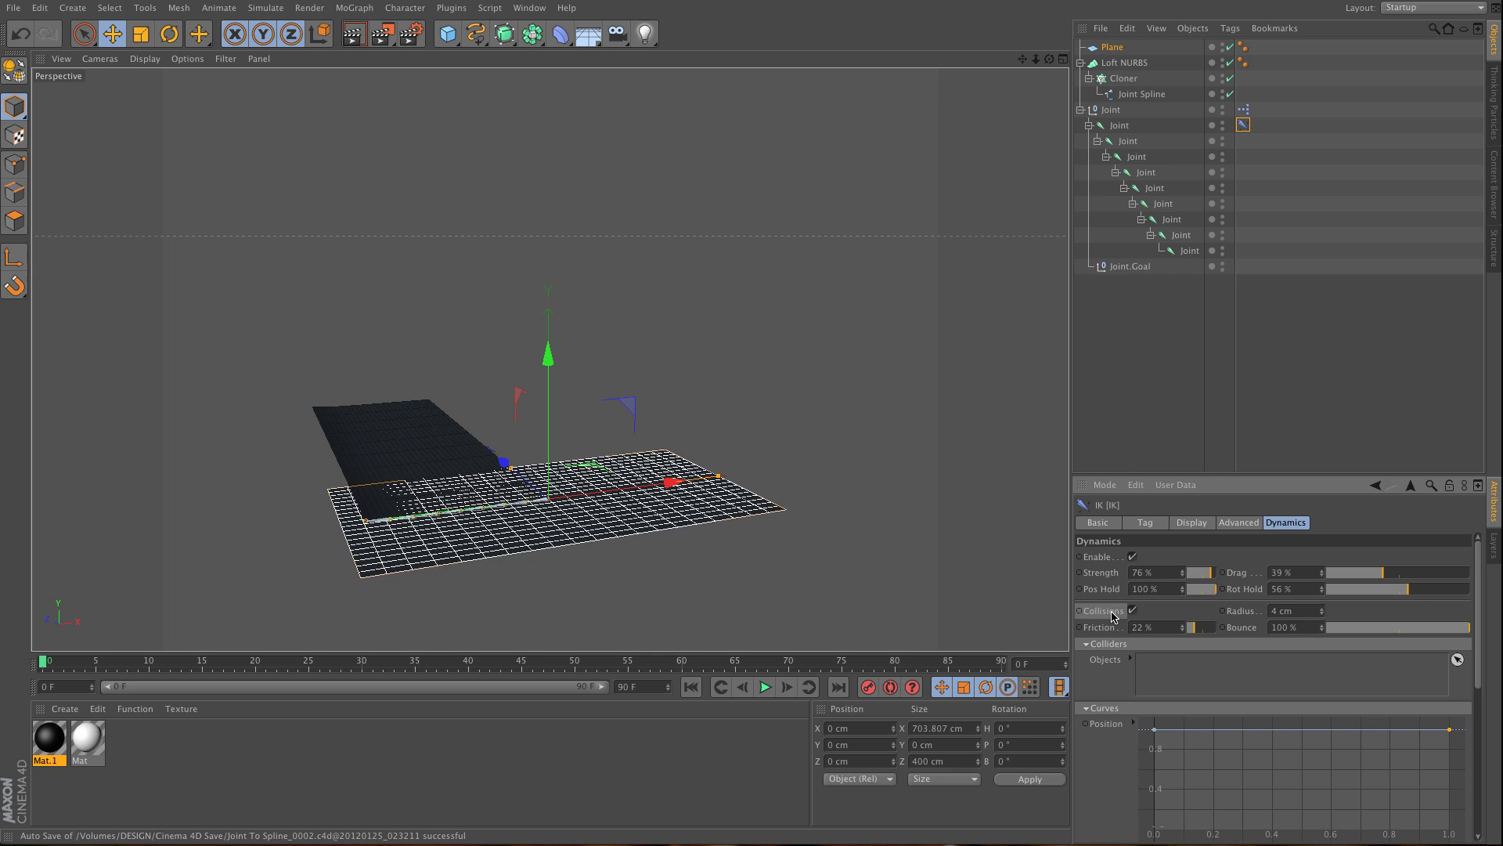
drag(1115, 46, 1178, 662)
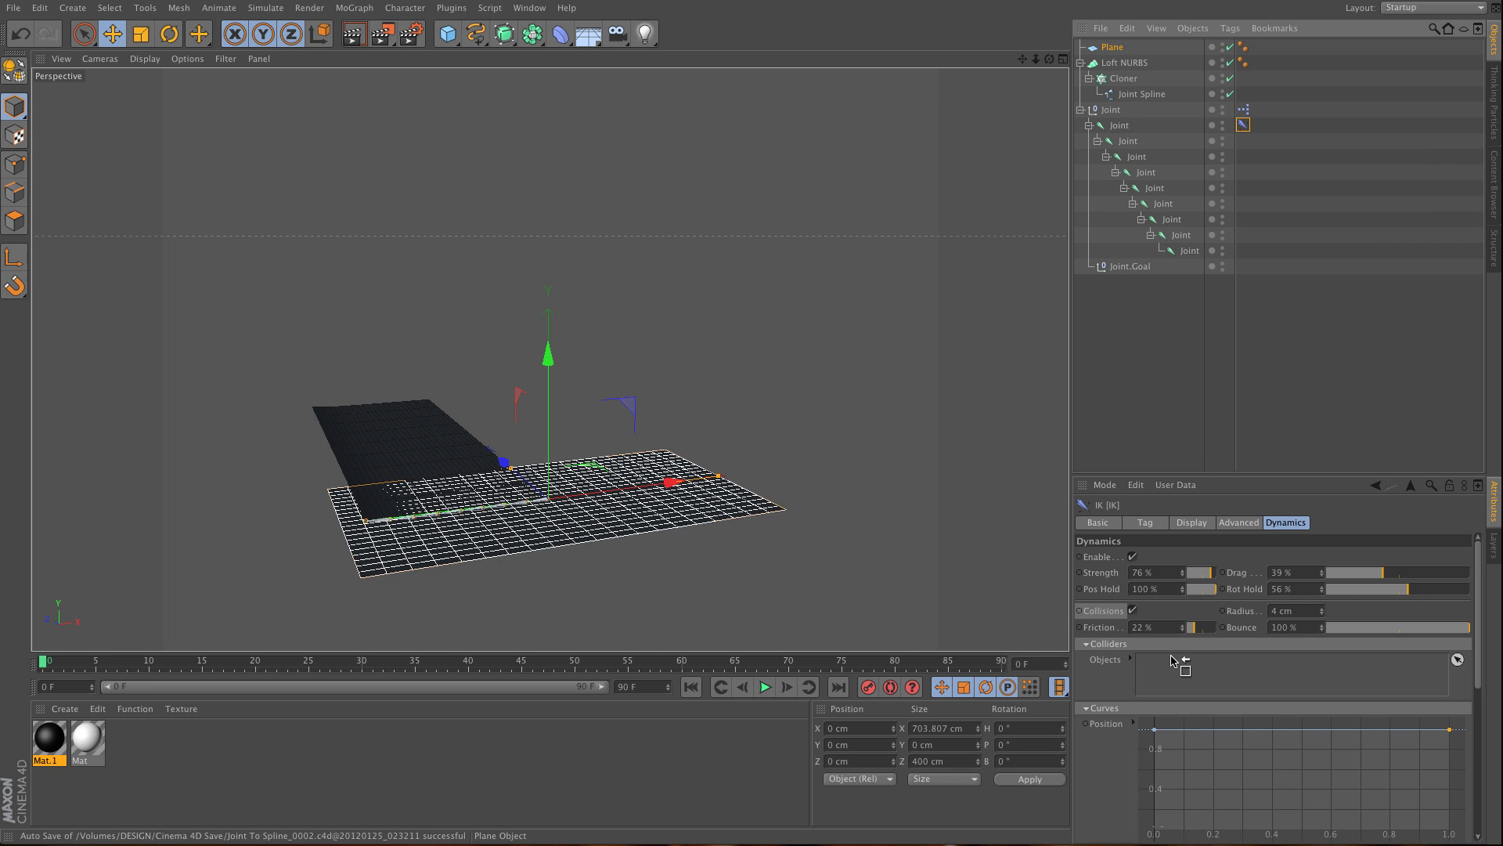
click(765, 686)
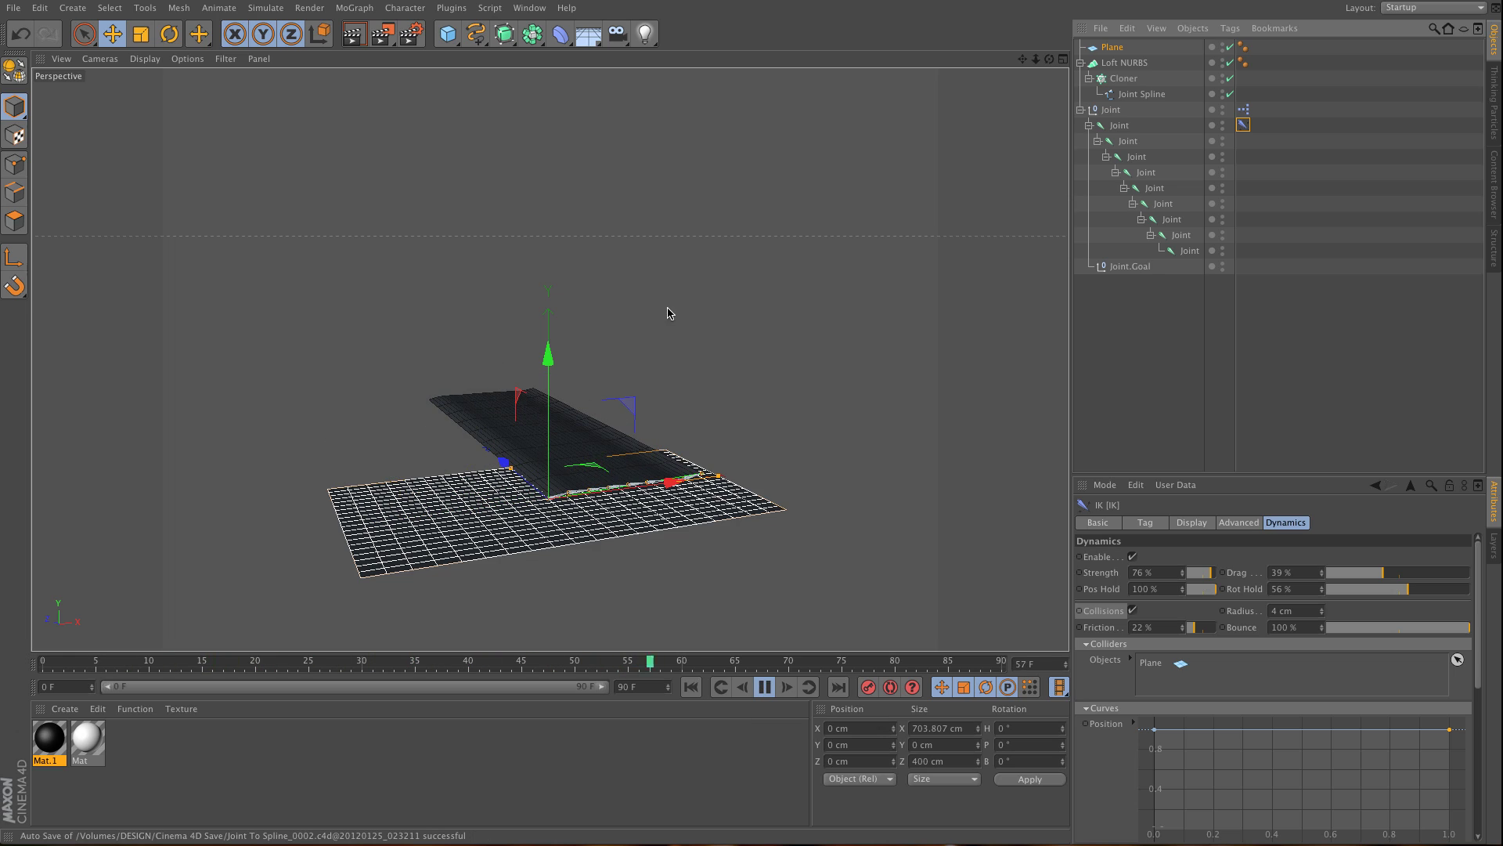
Set collision Bounce to 10% and Radius to 1 cm while previewing the fold.
scroll(661, 352, up, 5)
scroll(650, 456, up, 2)
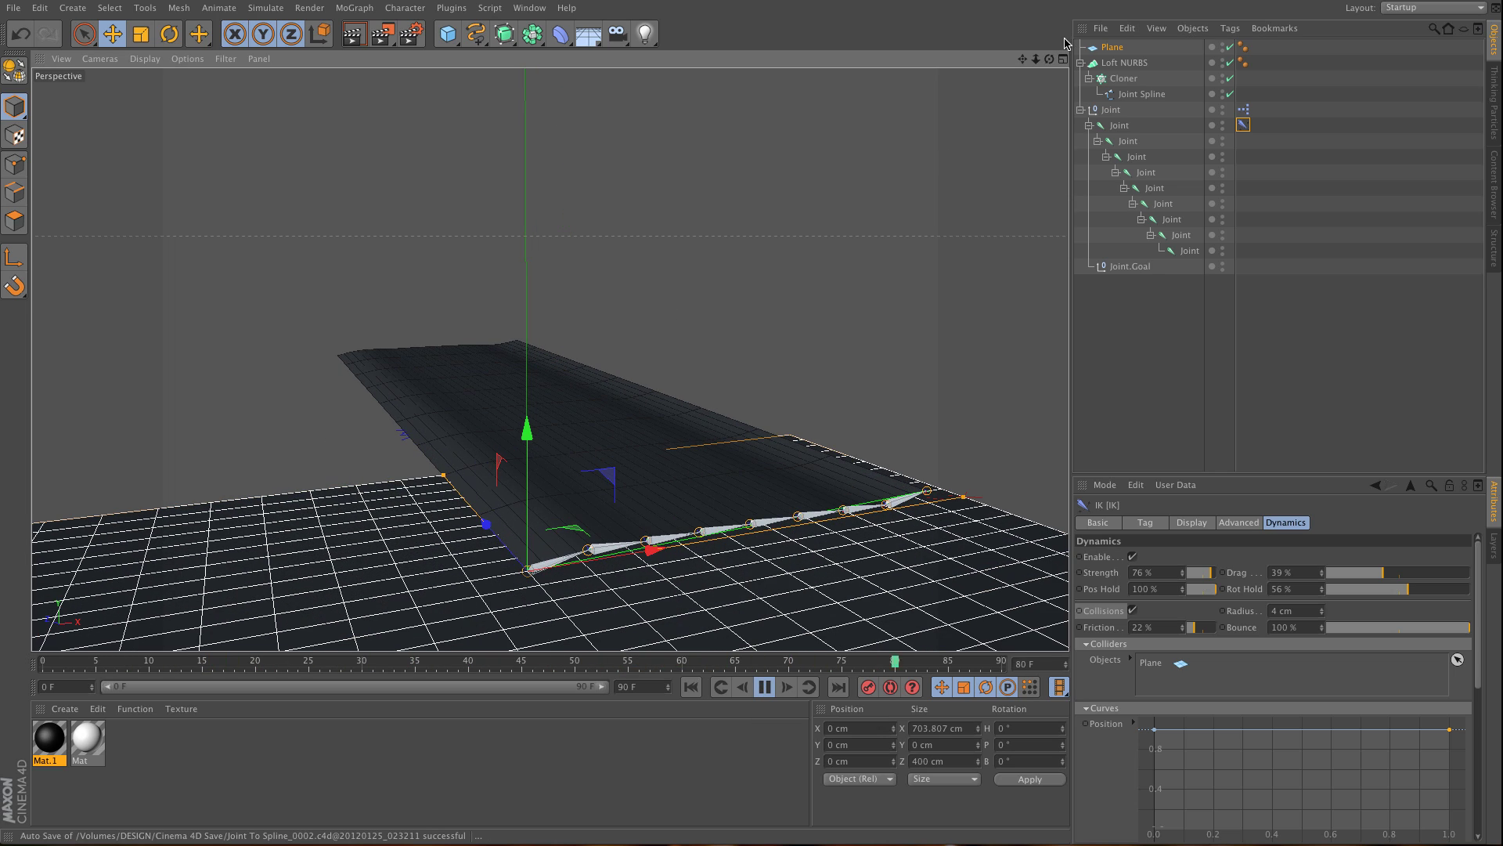
drag(1050, 59, 1026, 90)
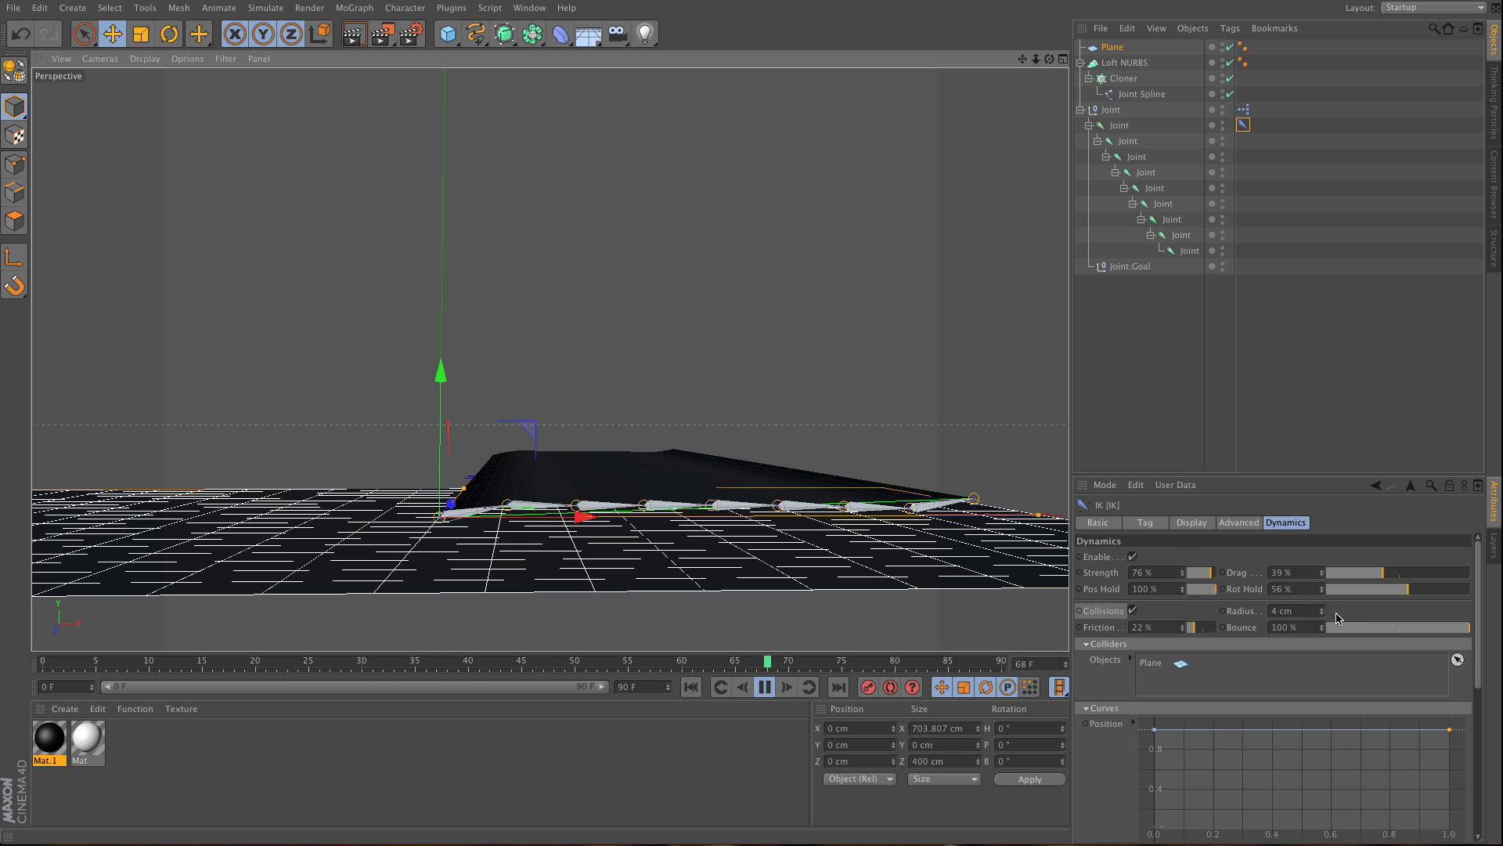
double_click(1316, 627)
text(10)
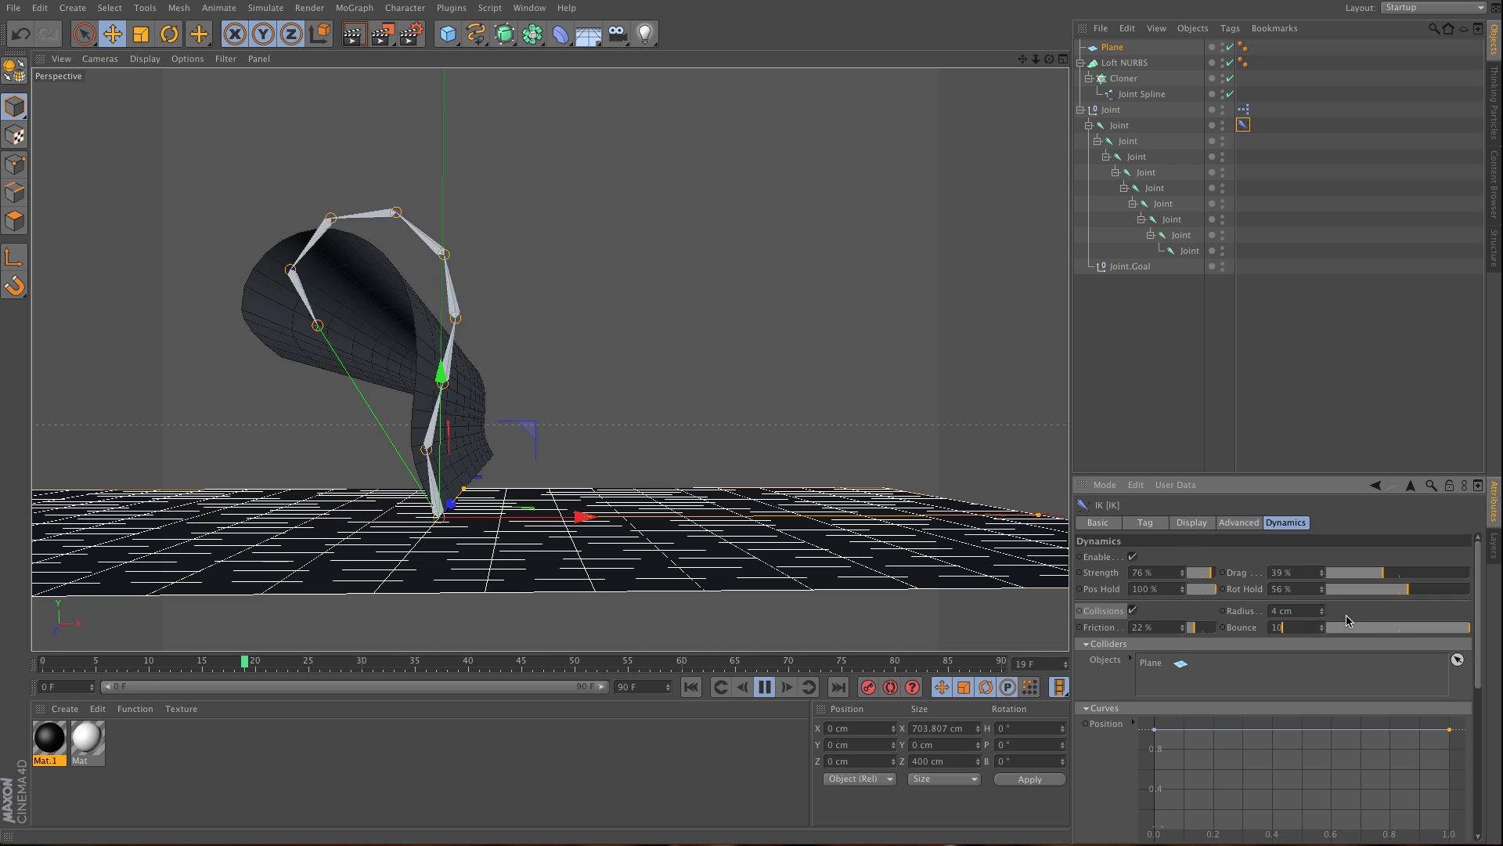
key(Return)
double_click(1269, 611)
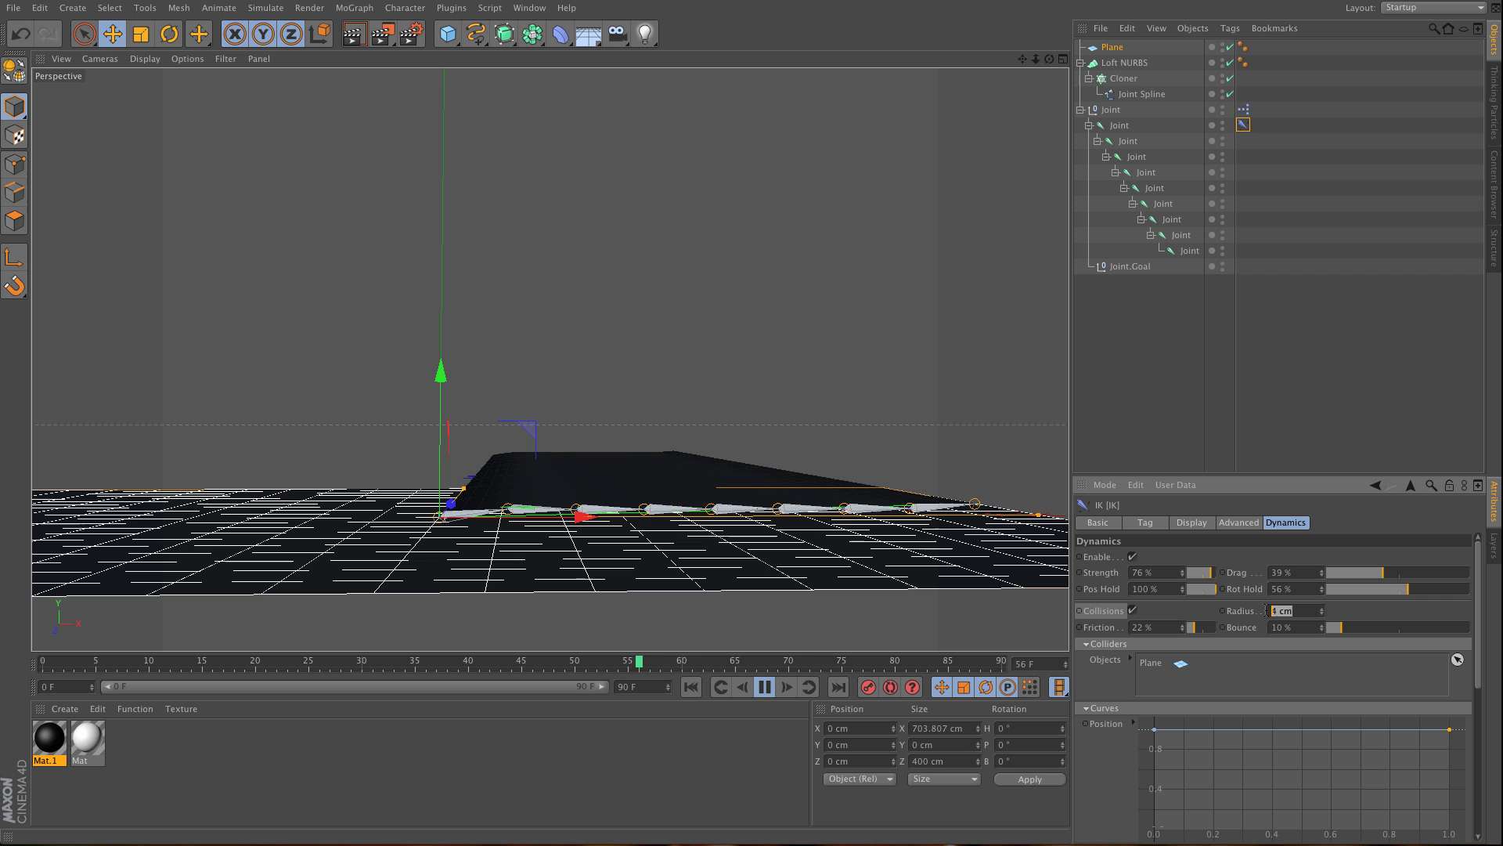
text(1)
key(Return)
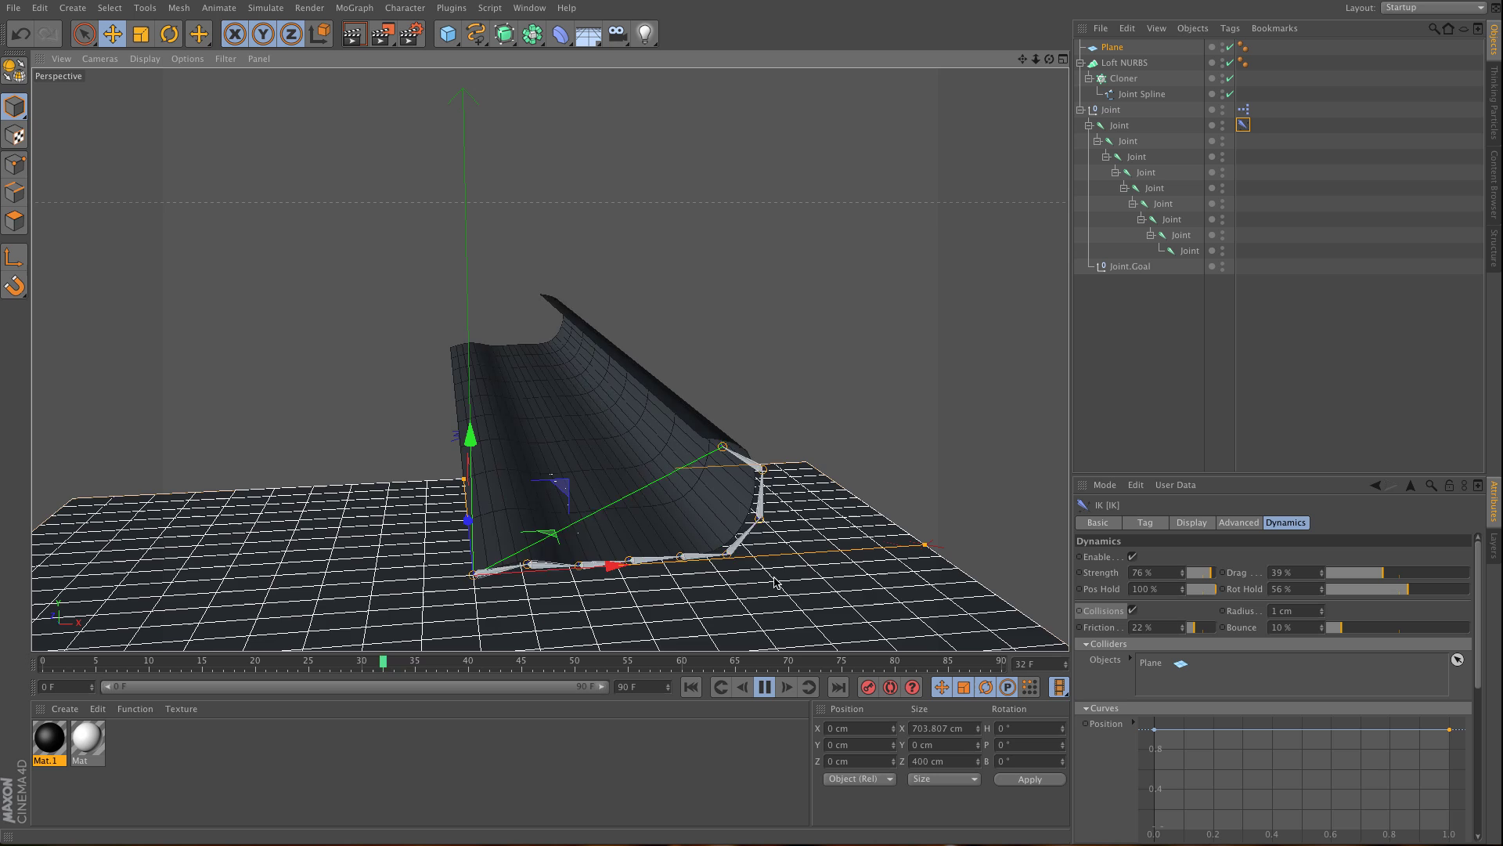
click(765, 687)
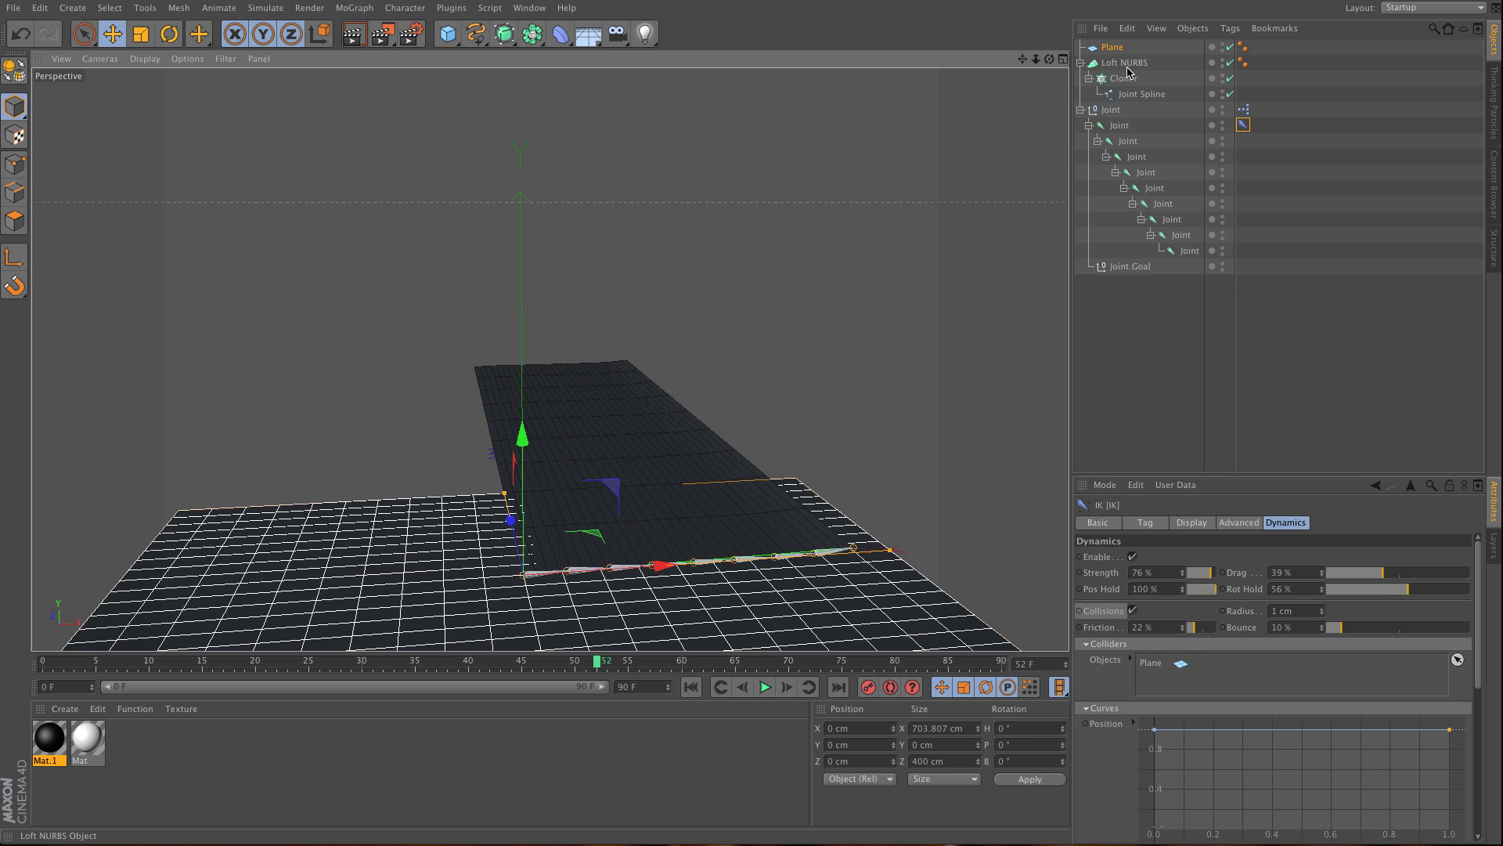
click(1141, 95)
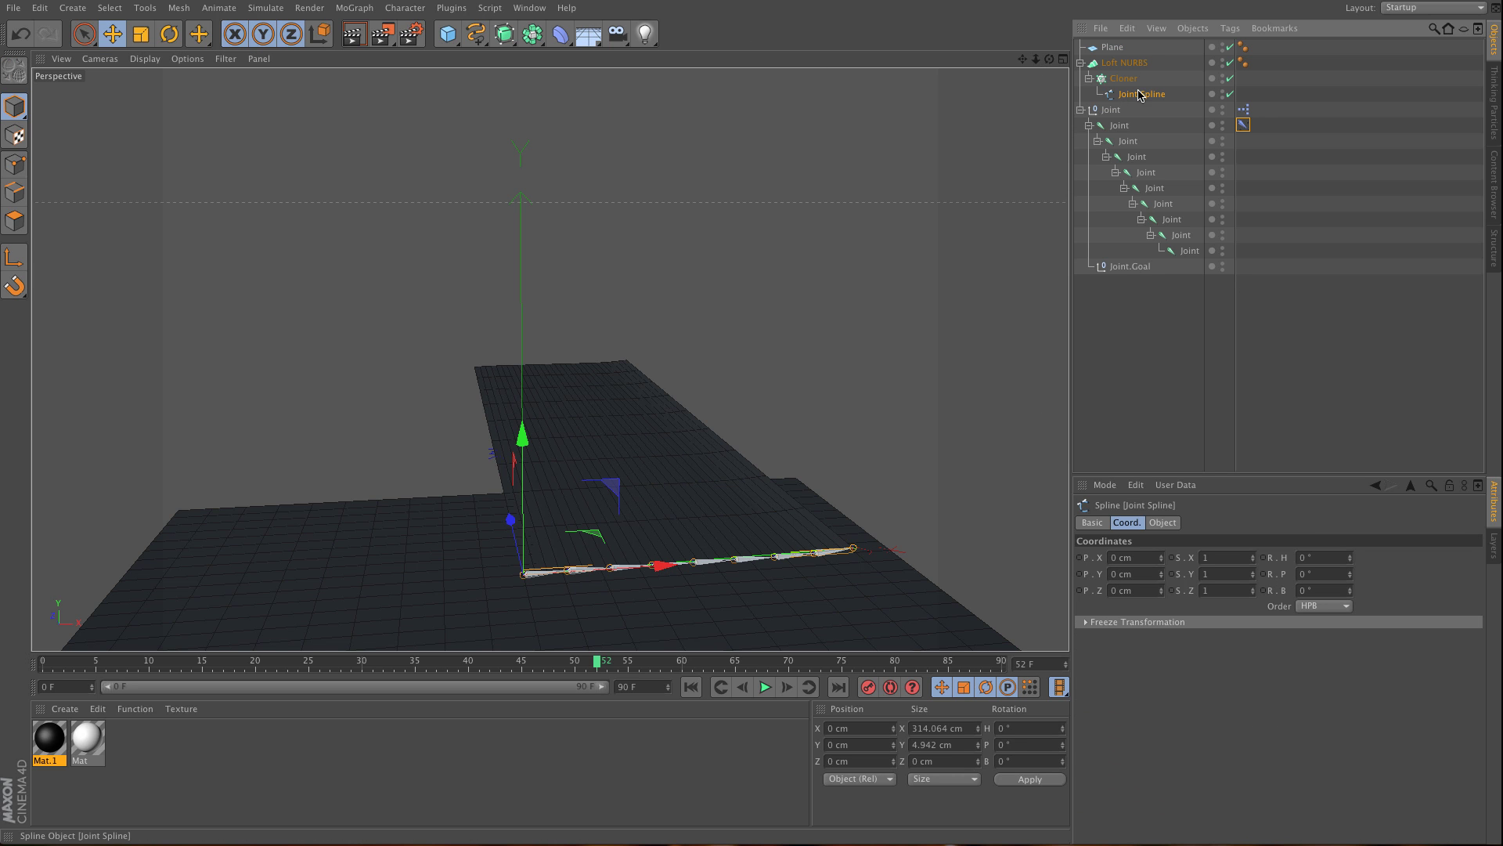
Bake the Joint Spline from frame 0 into a keyed copy, excluding position.
click(525, 9)
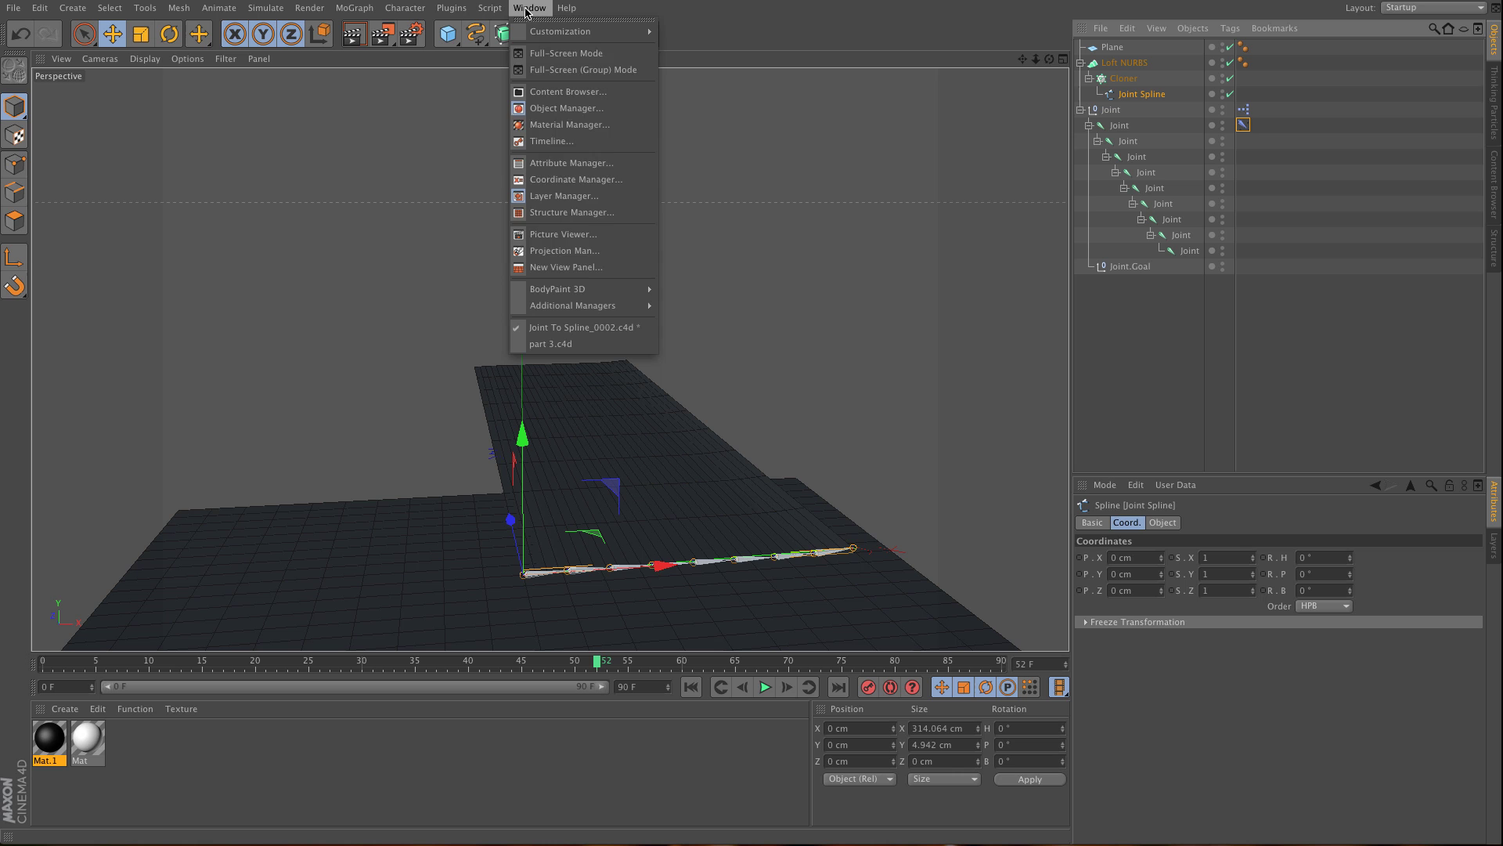
click(557, 141)
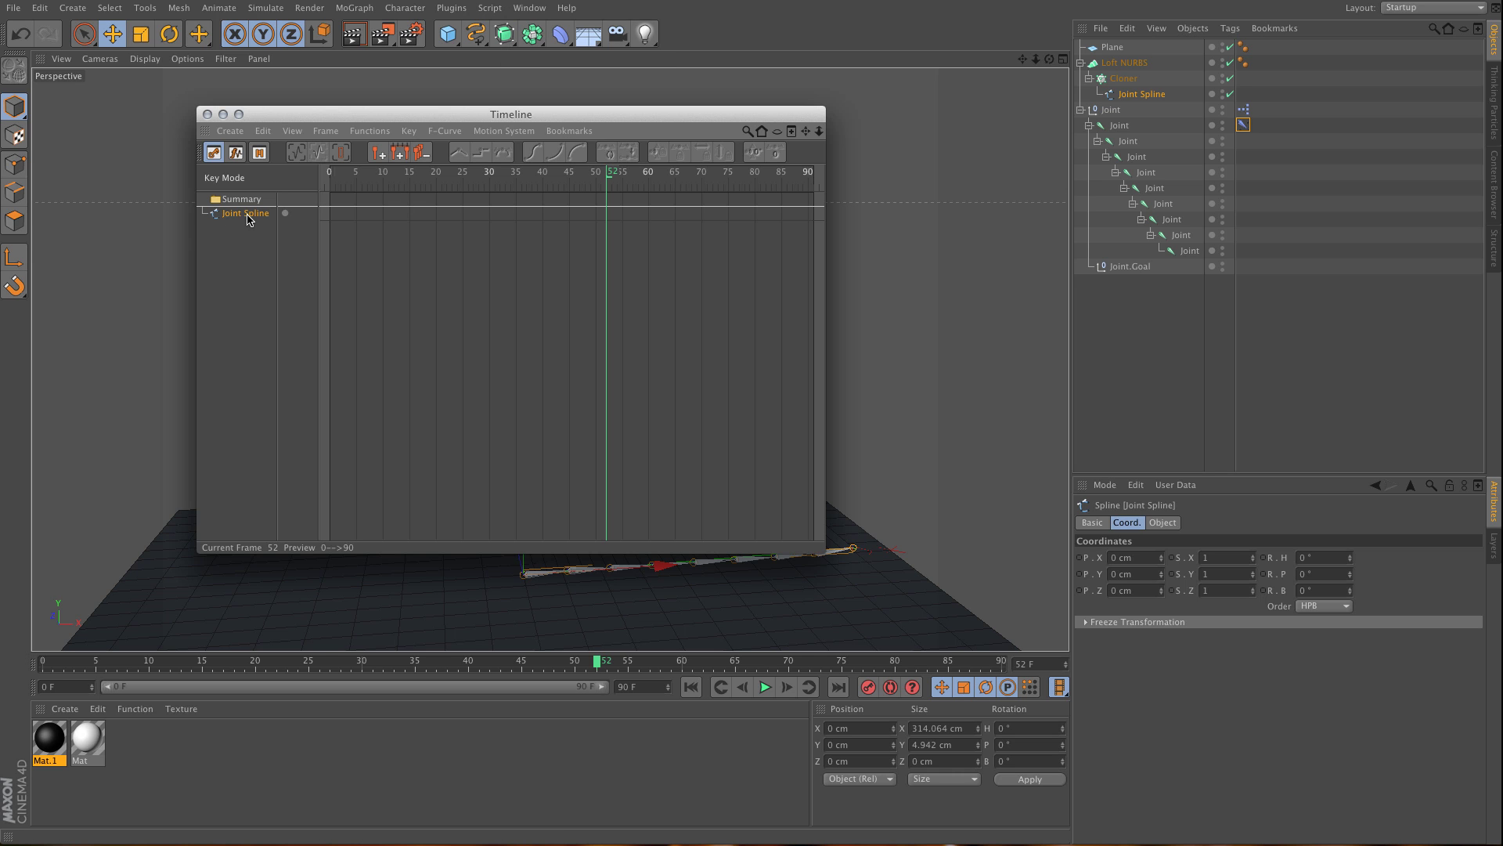
click(691, 687)
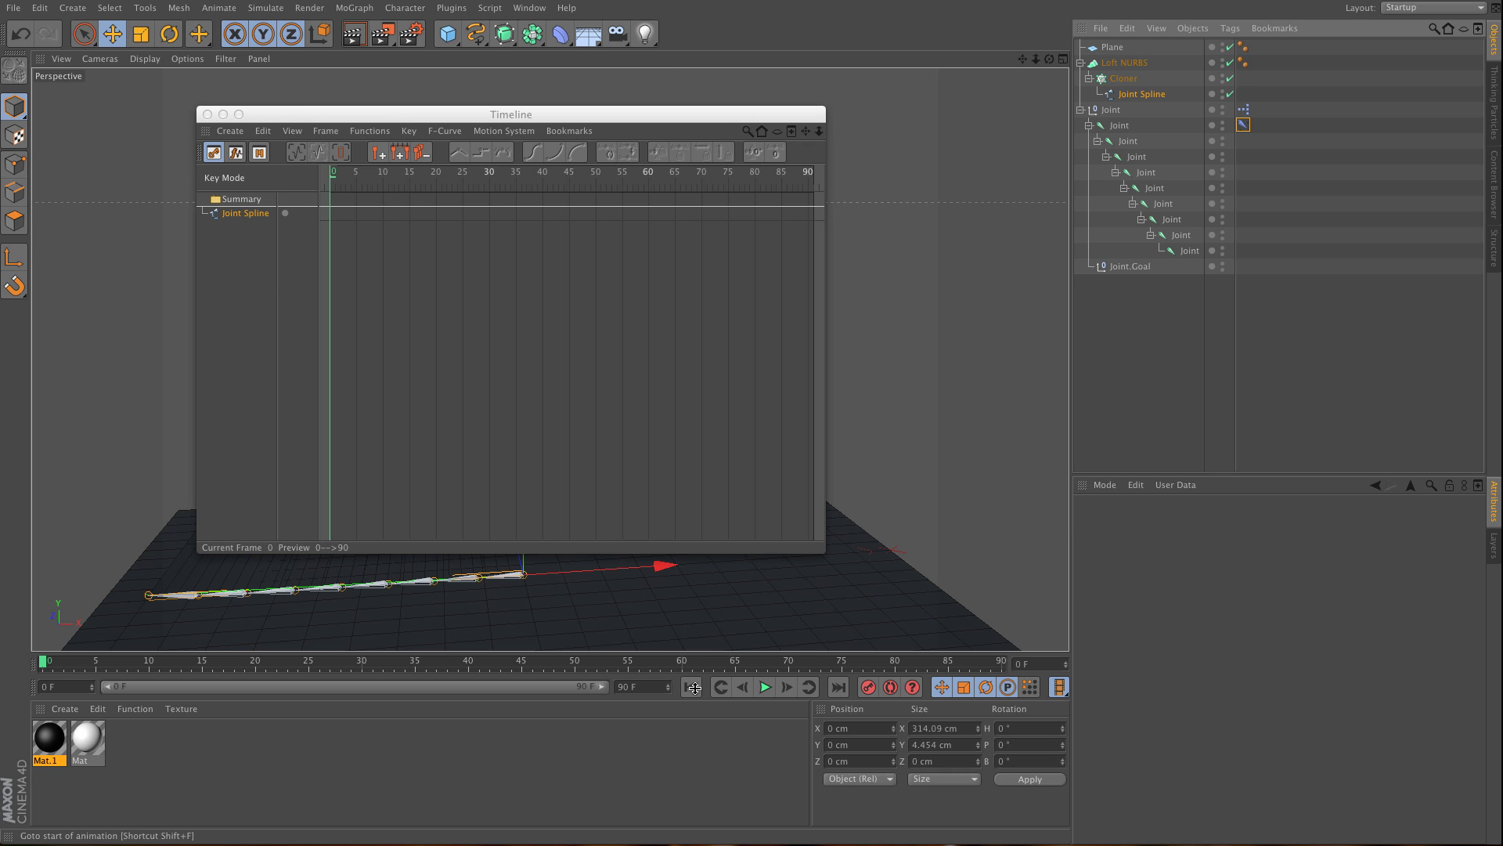
click(370, 132)
click(390, 188)
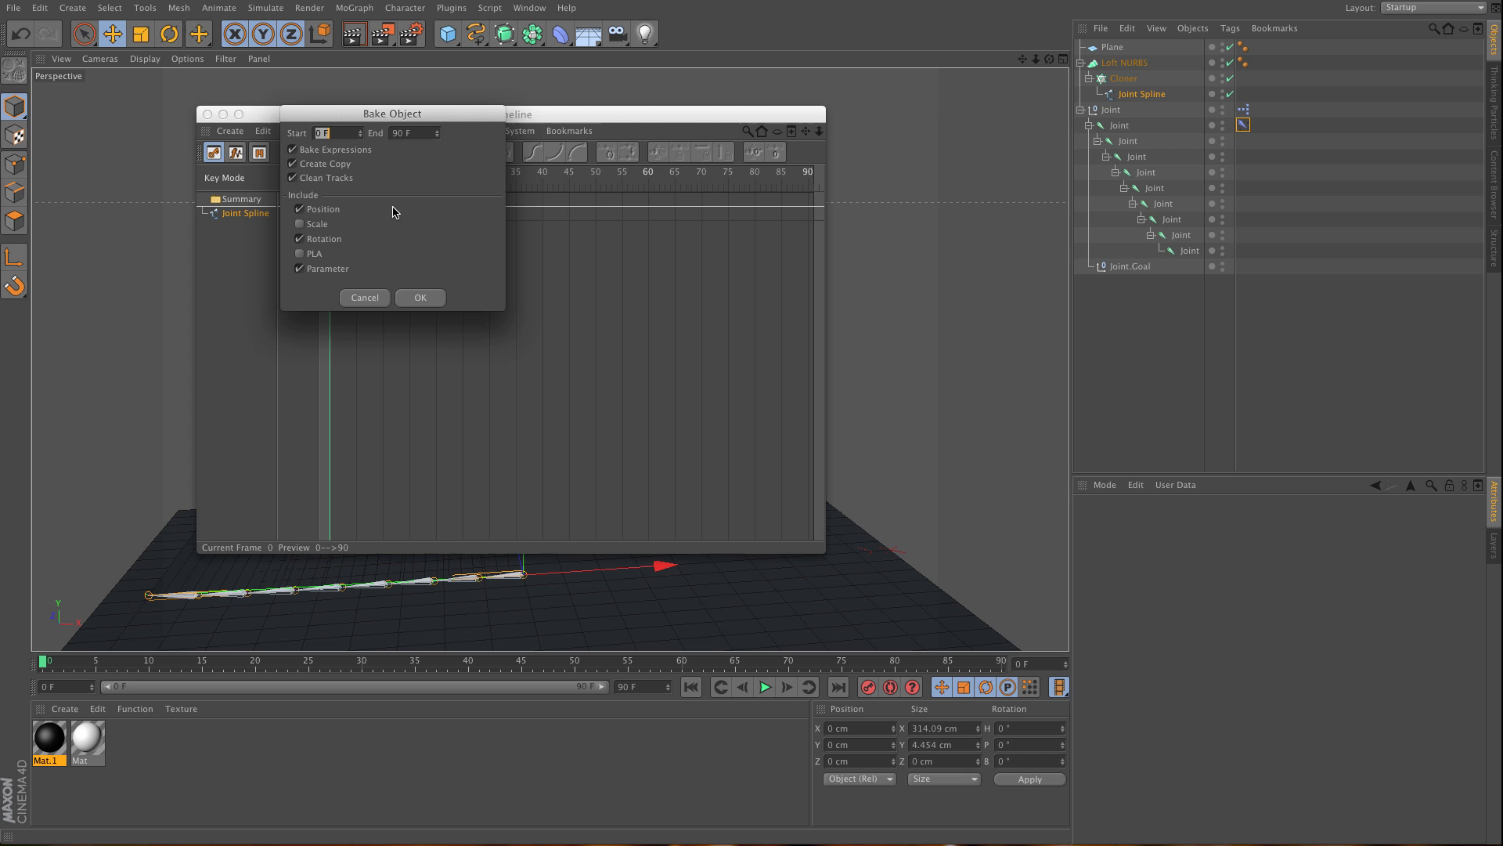
click(299, 209)
click(421, 298)
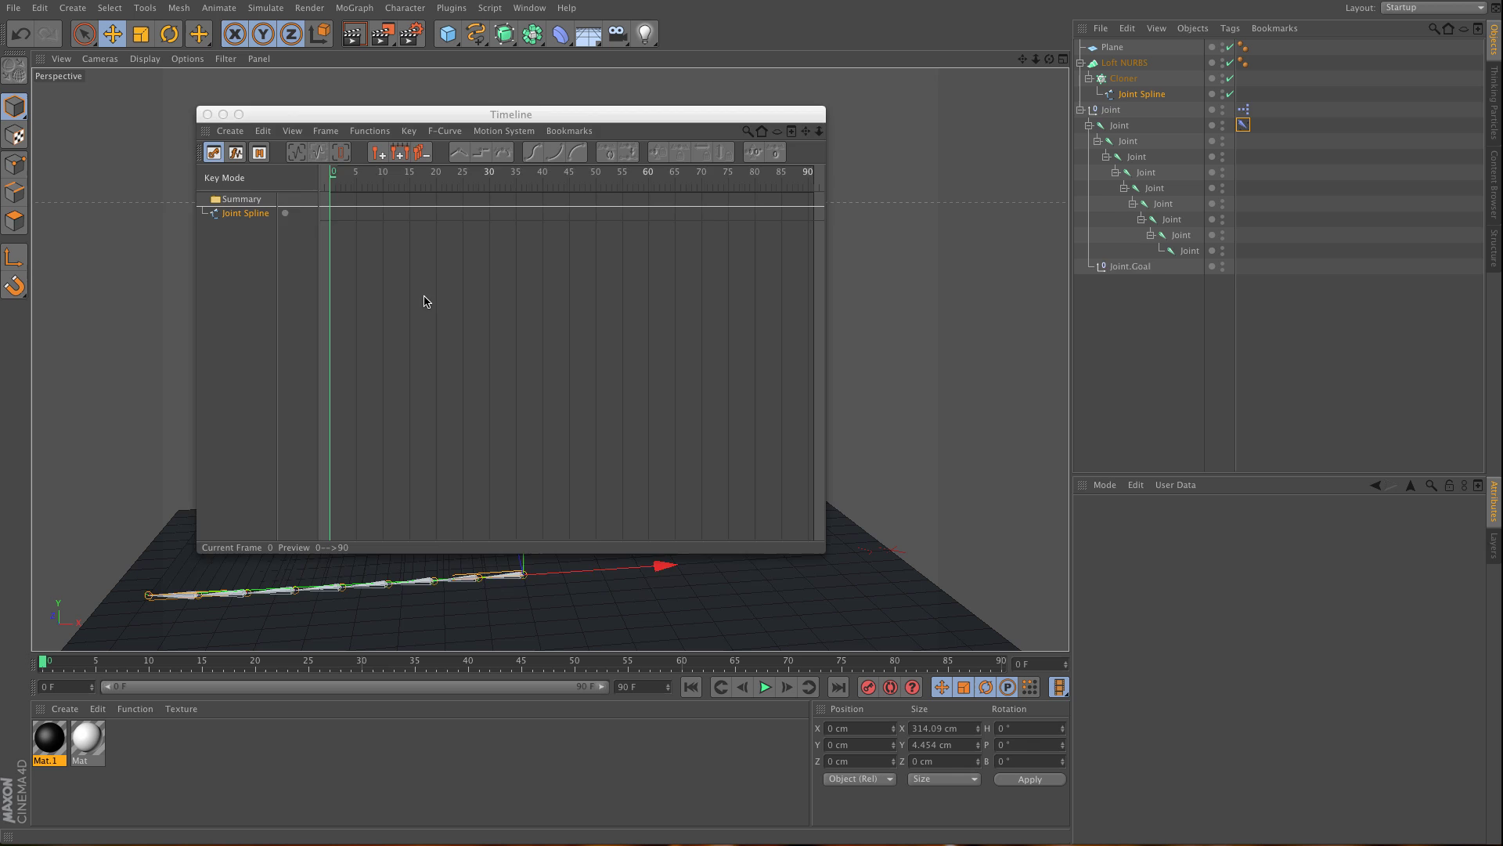
click(207, 114)
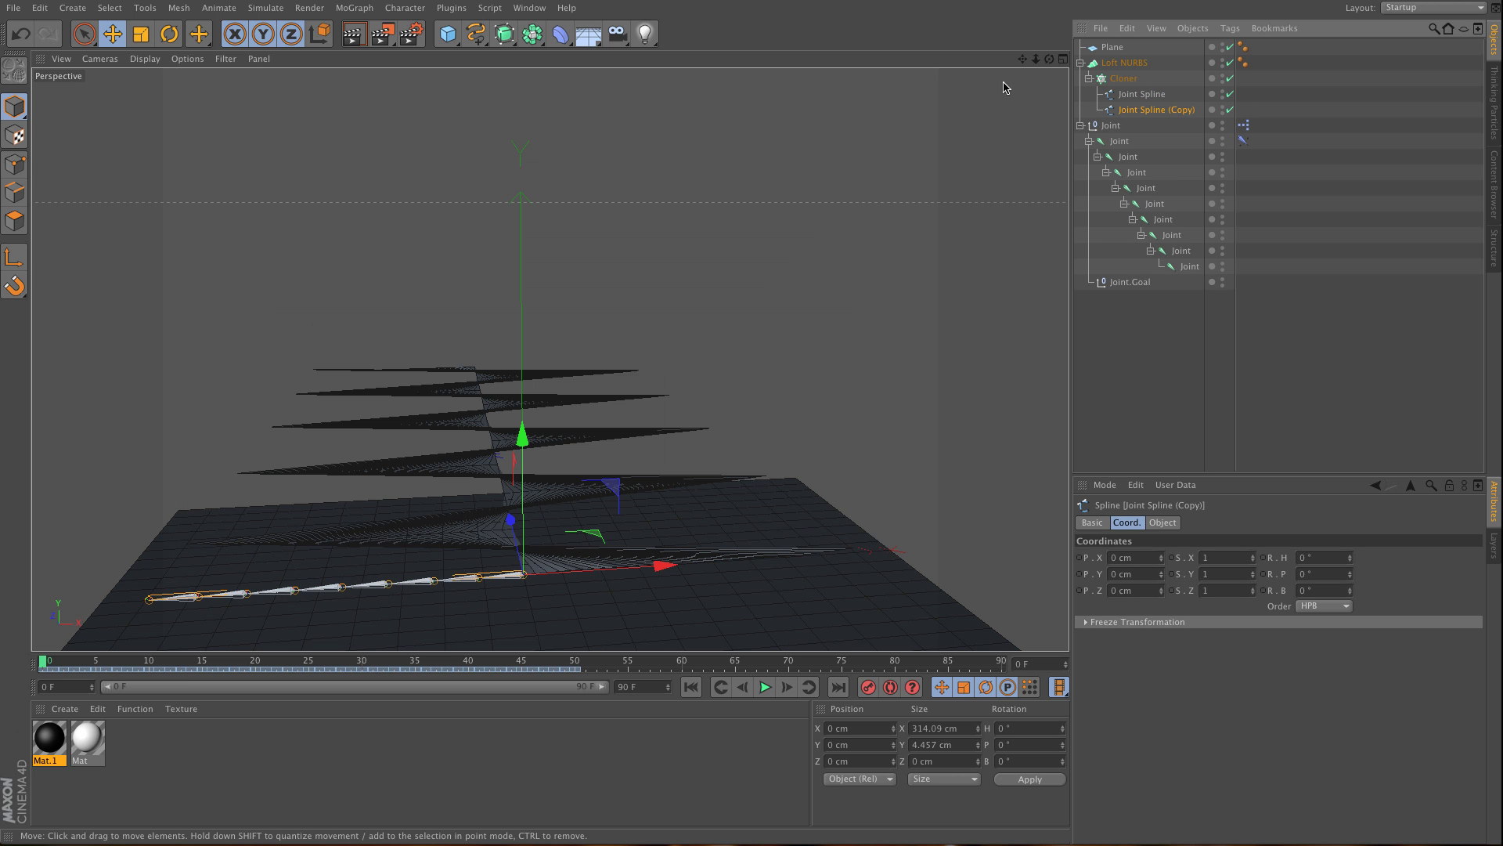
Parent the original Joint Spline under Joint and lower the Plane to Y -0.624 cm.
click(1144, 96)
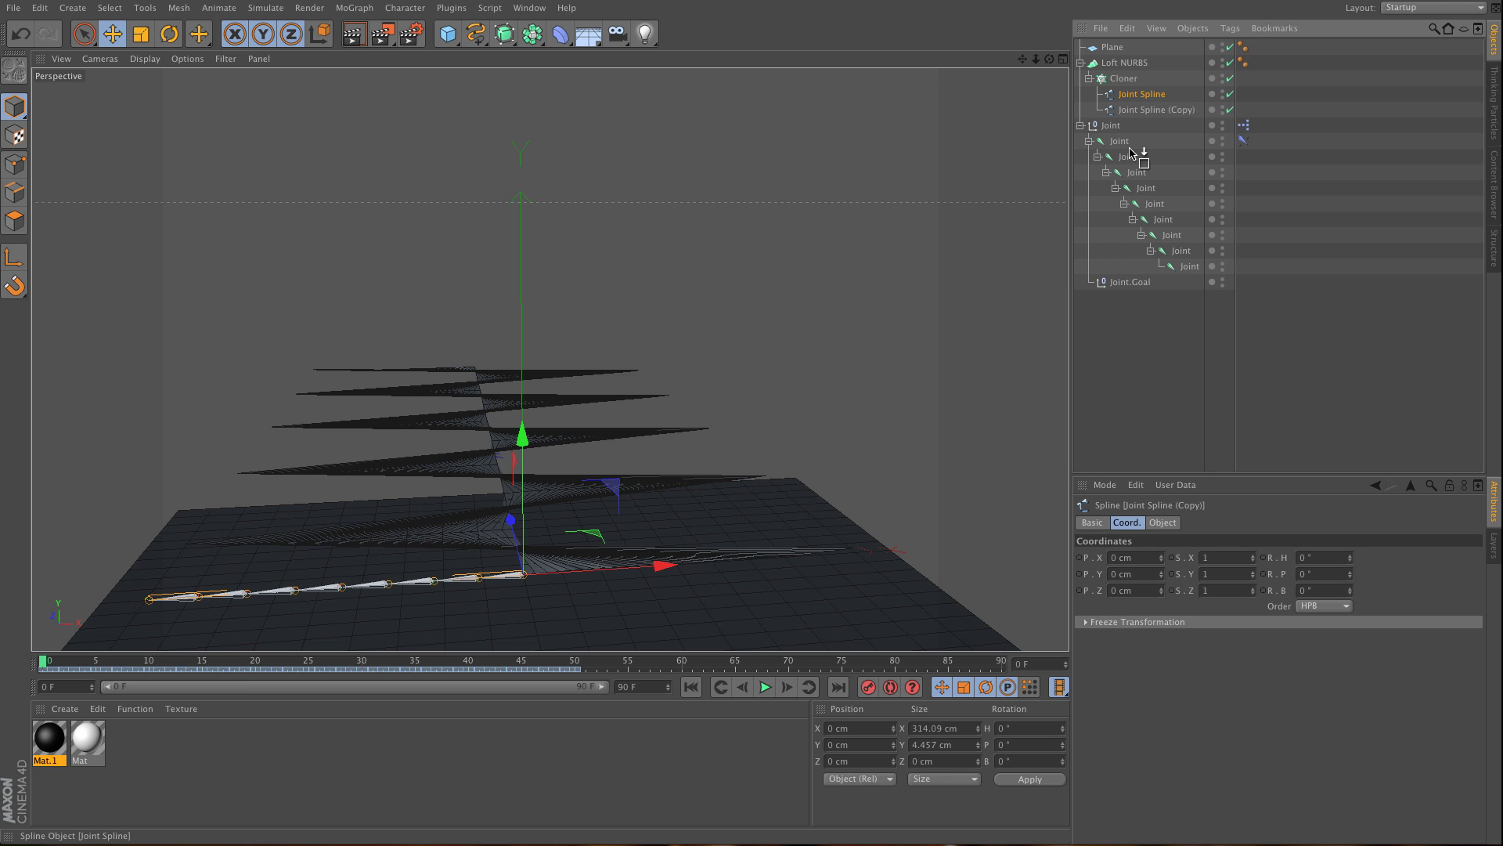
drag(1158, 99, 1139, 284)
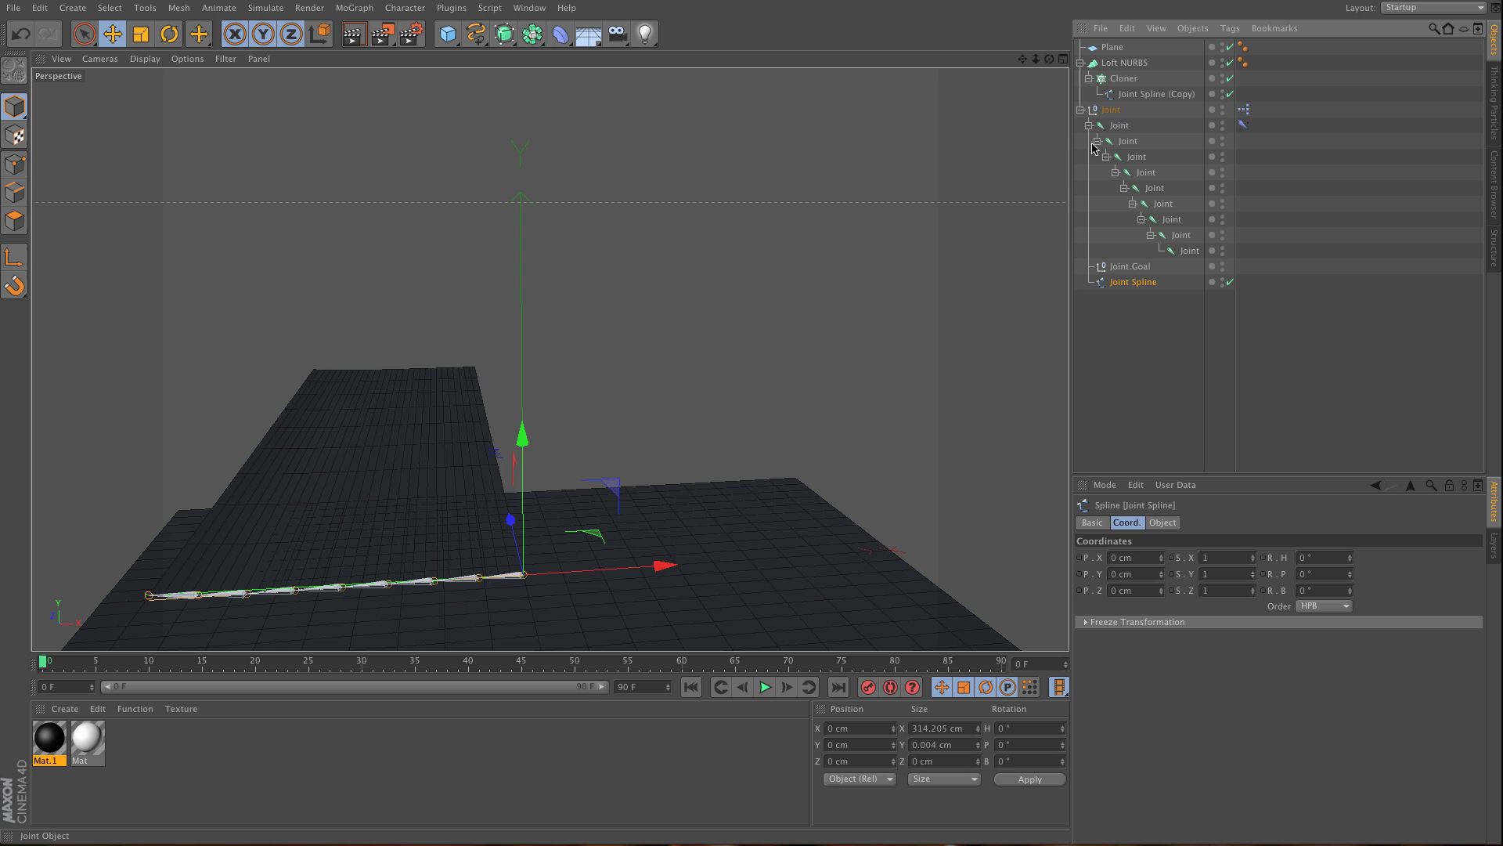
click(1082, 110)
click(1109, 110)
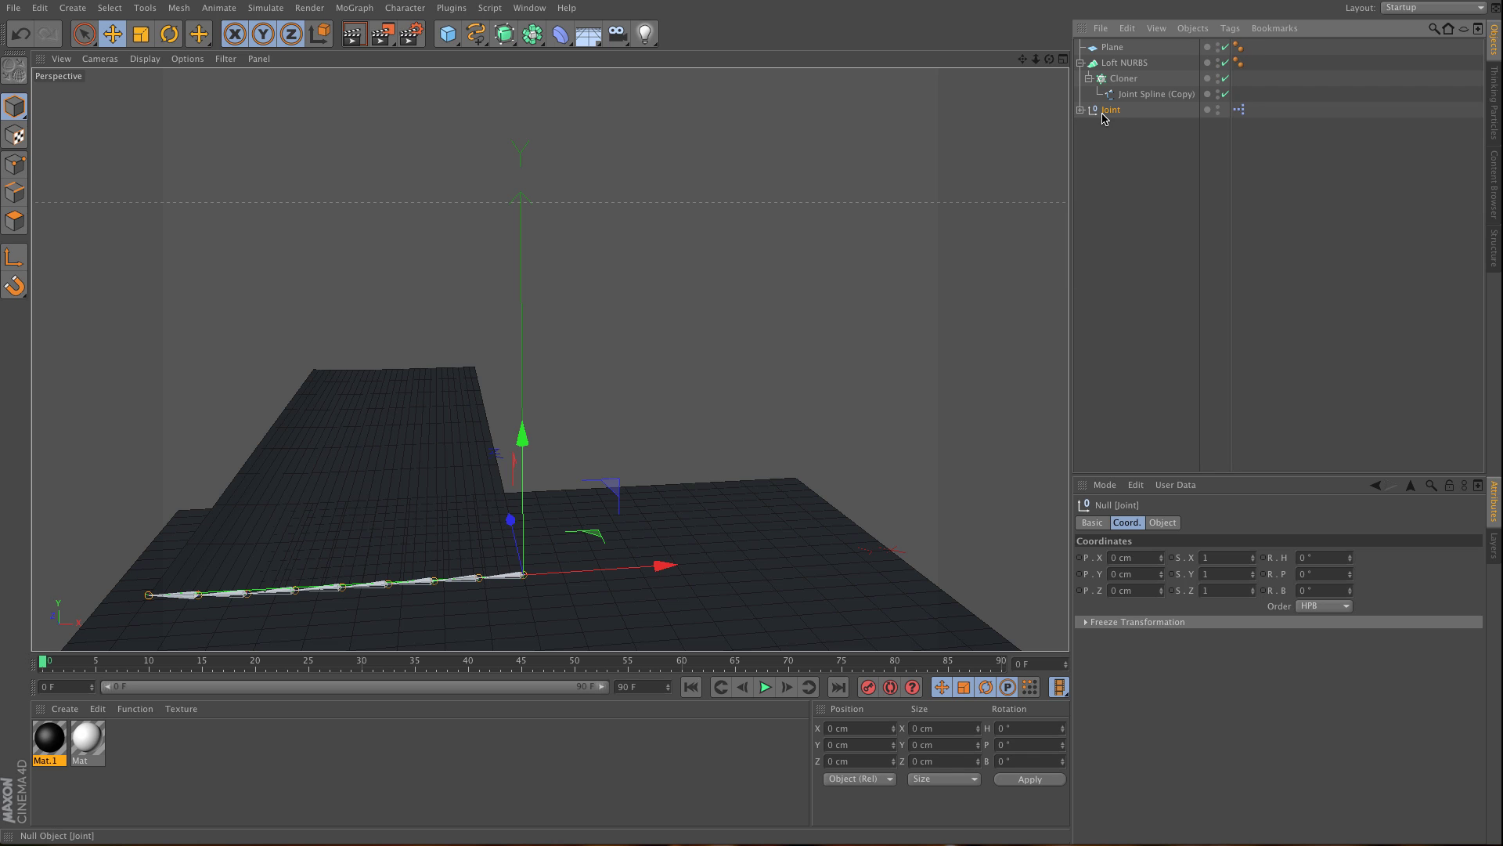
click(1149, 95)
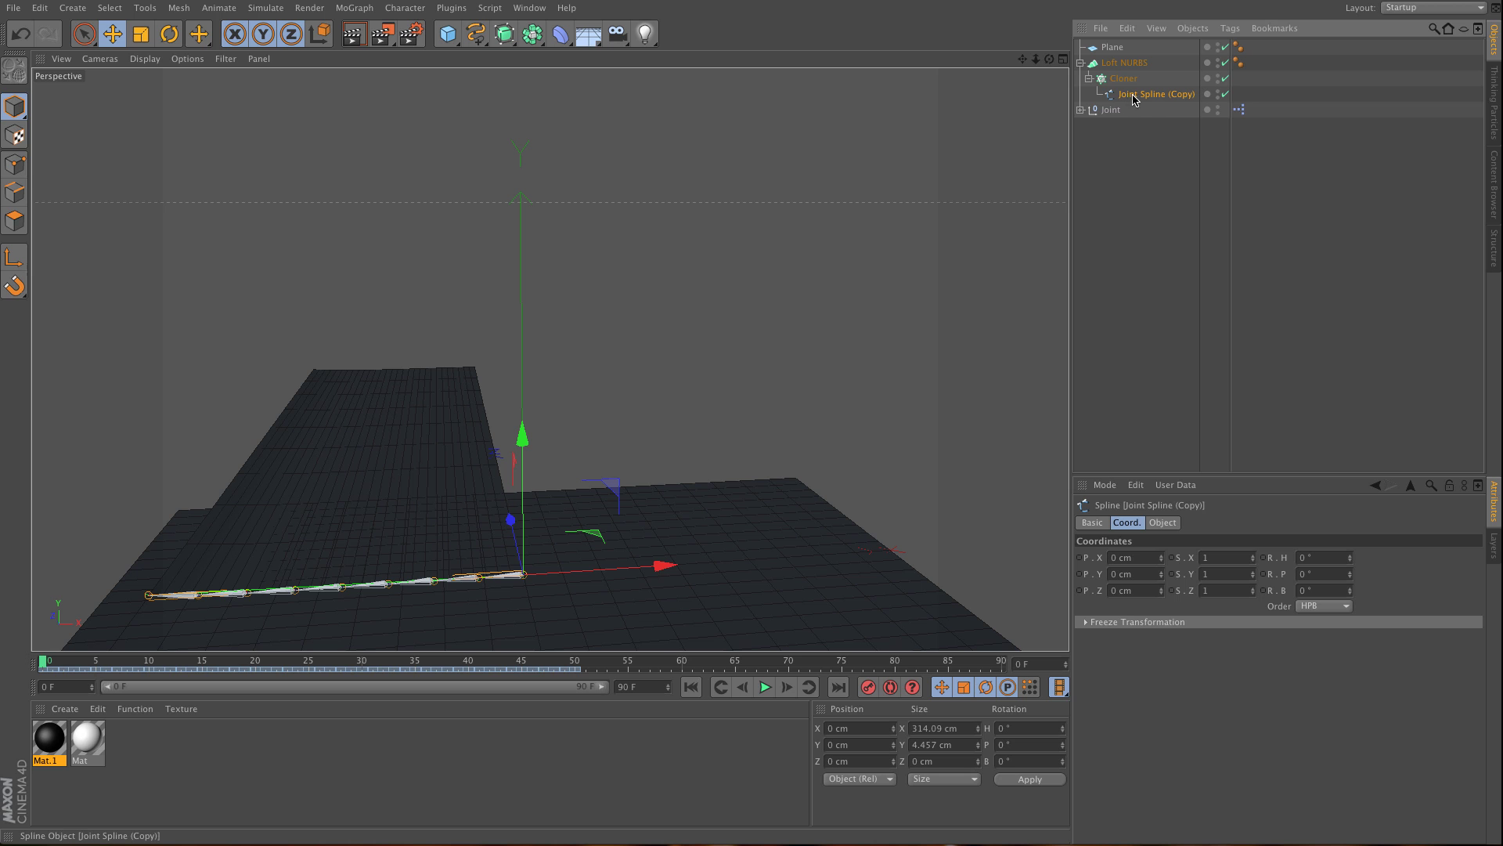
click(768, 688)
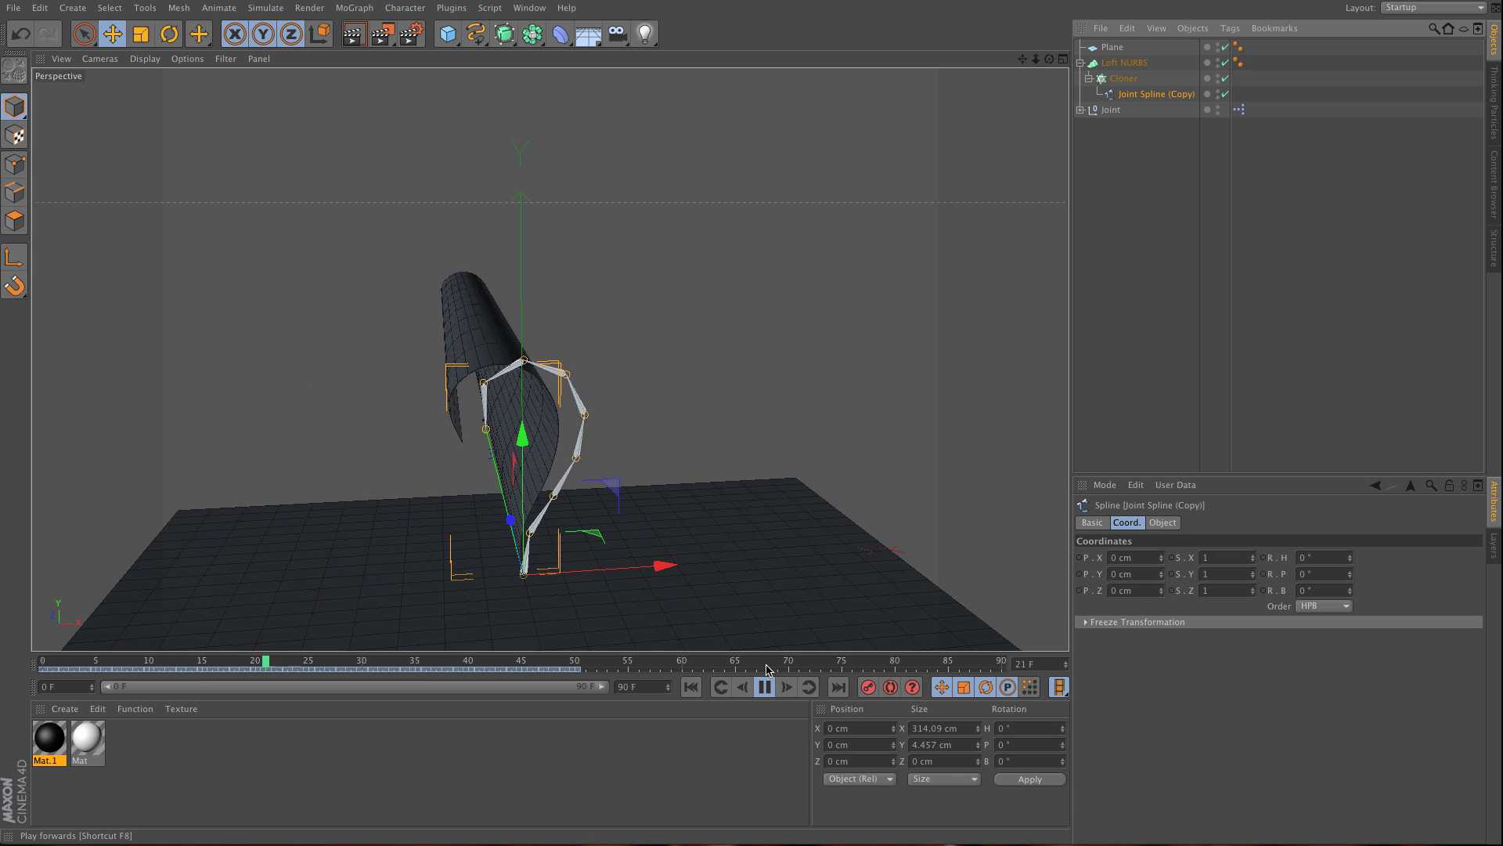
click(1113, 48)
drag(532, 437, 570, 437)
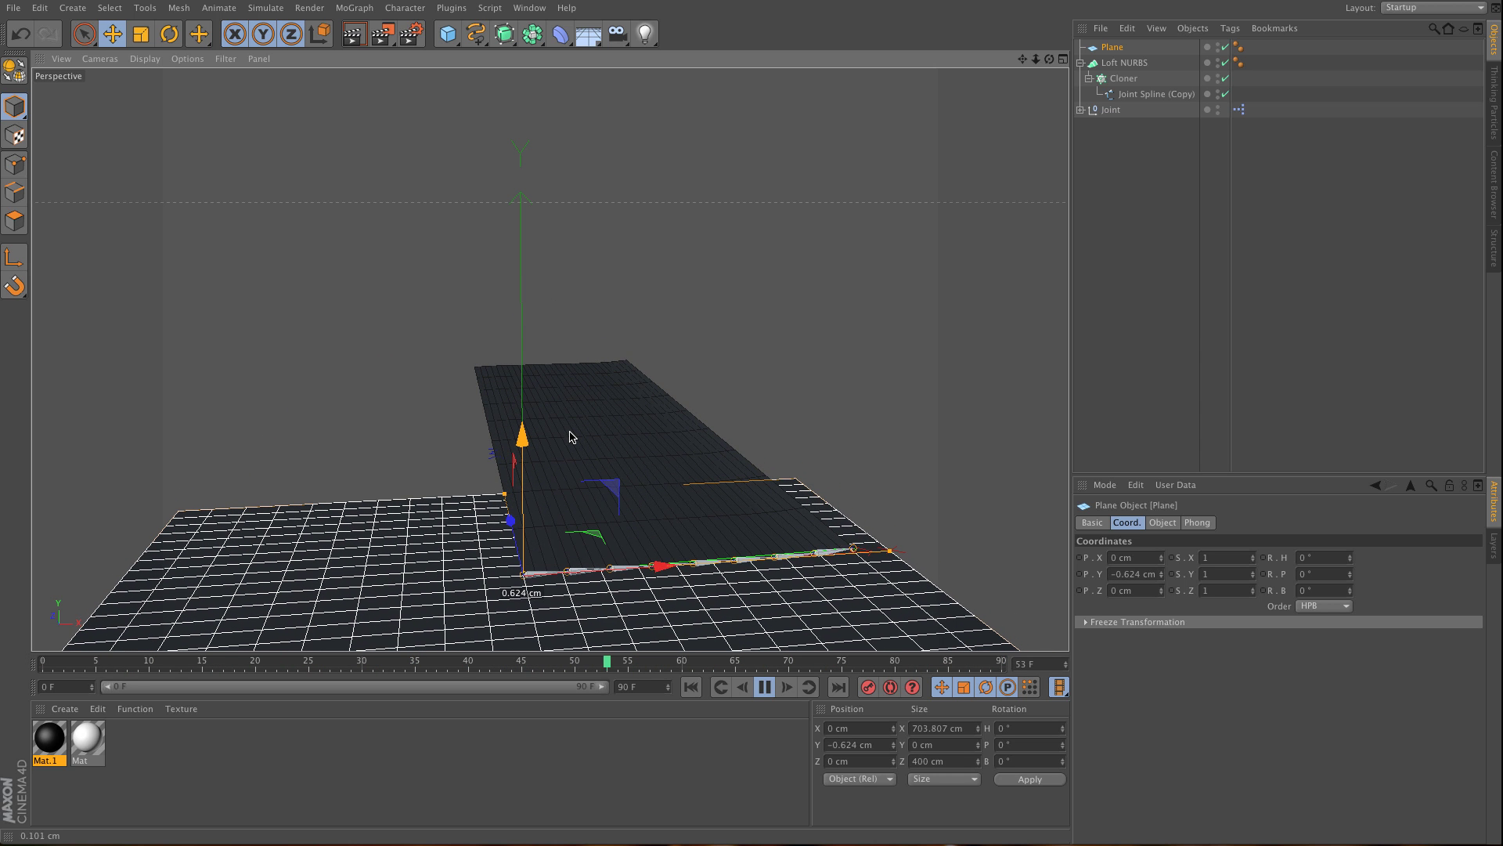
Add a Step effector to the Cloner with Scale unticked and Time Offset 14 F.
click(1124, 79)
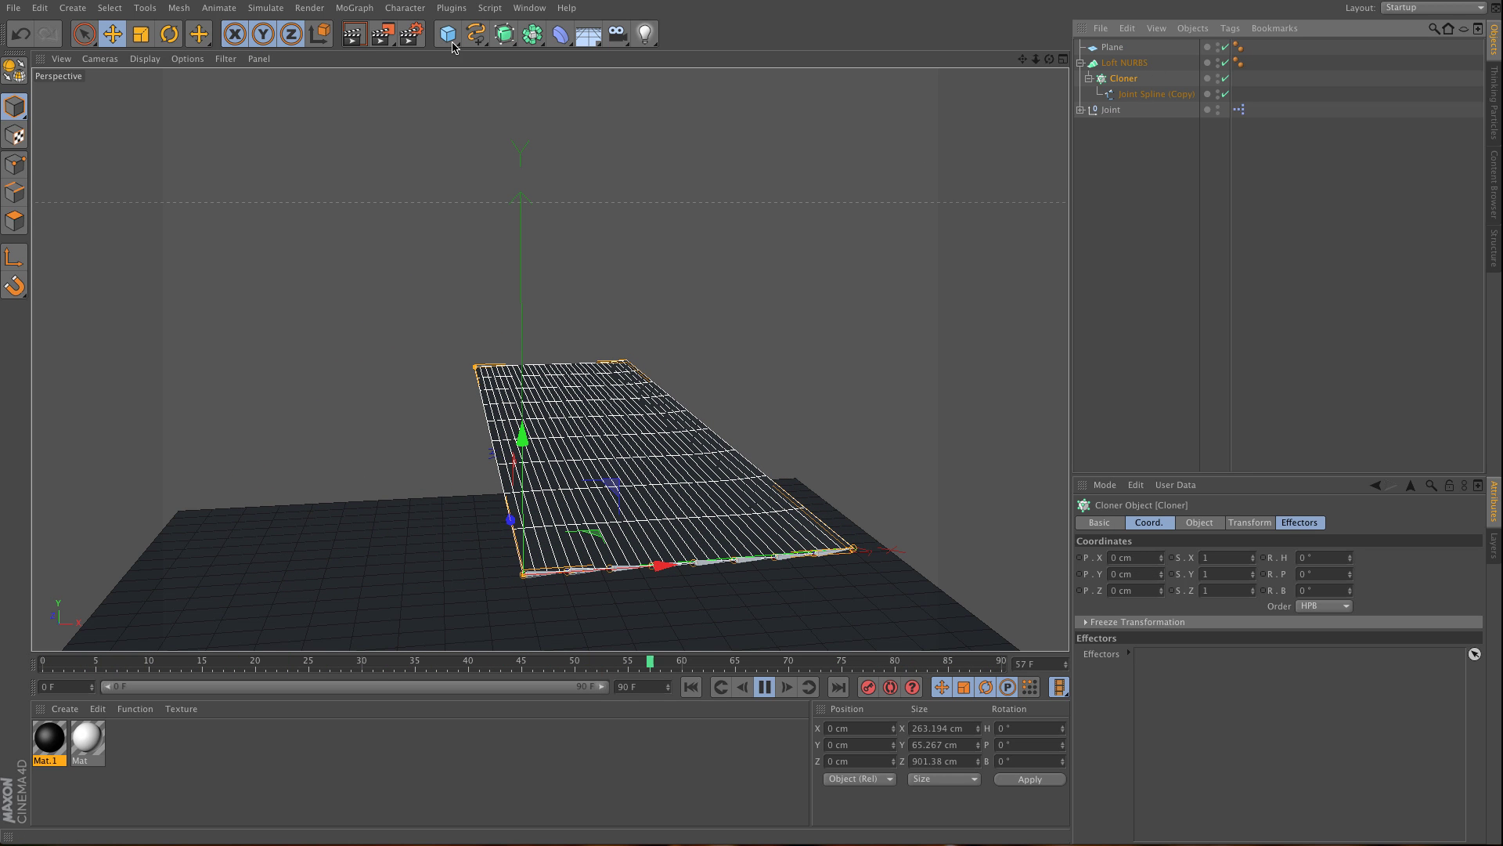
click(354, 8)
mouse_move(383, 32)
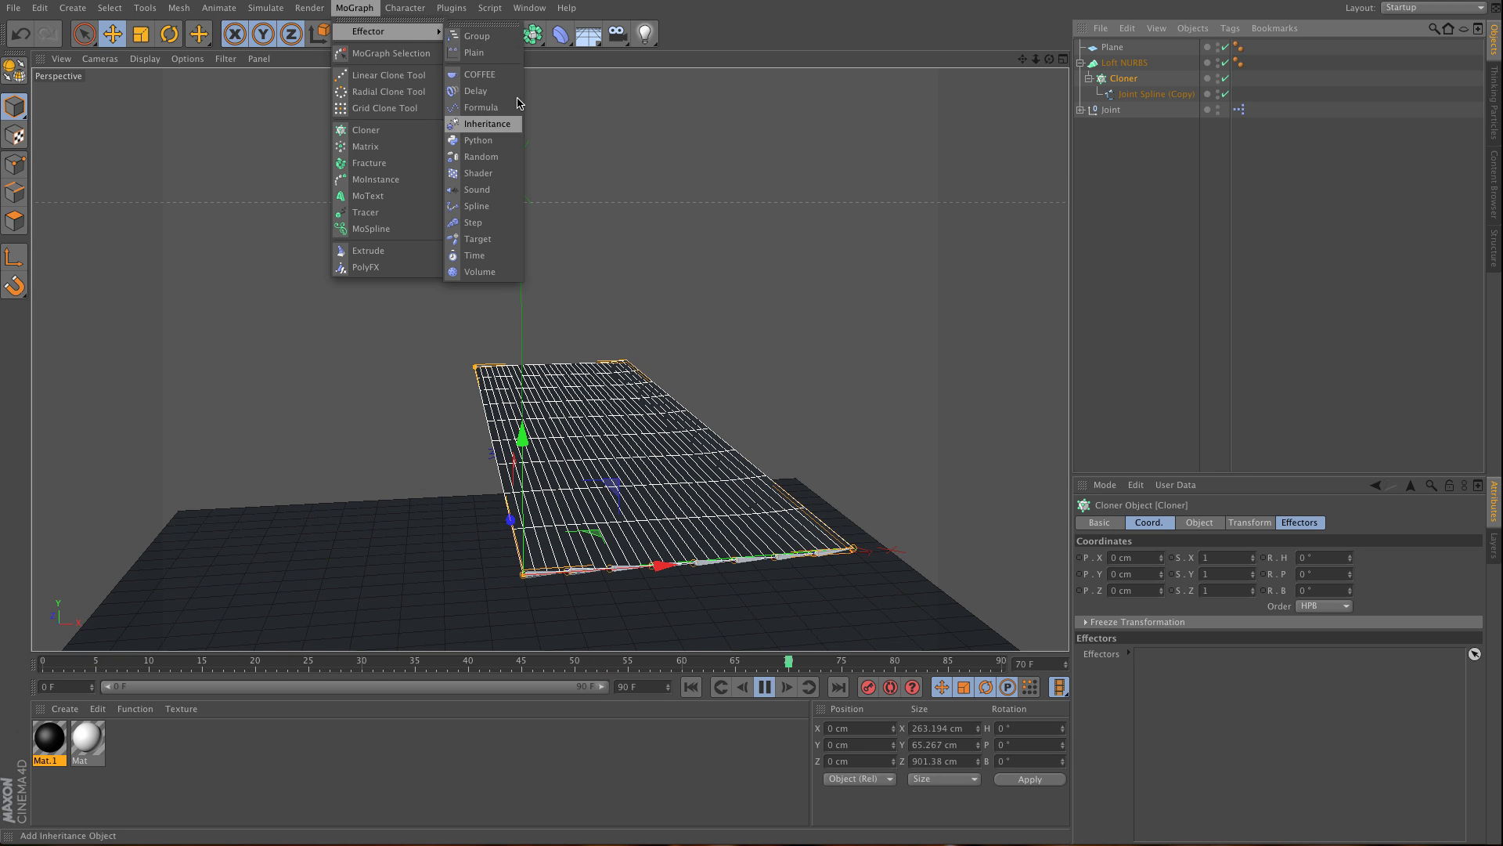
click(472, 223)
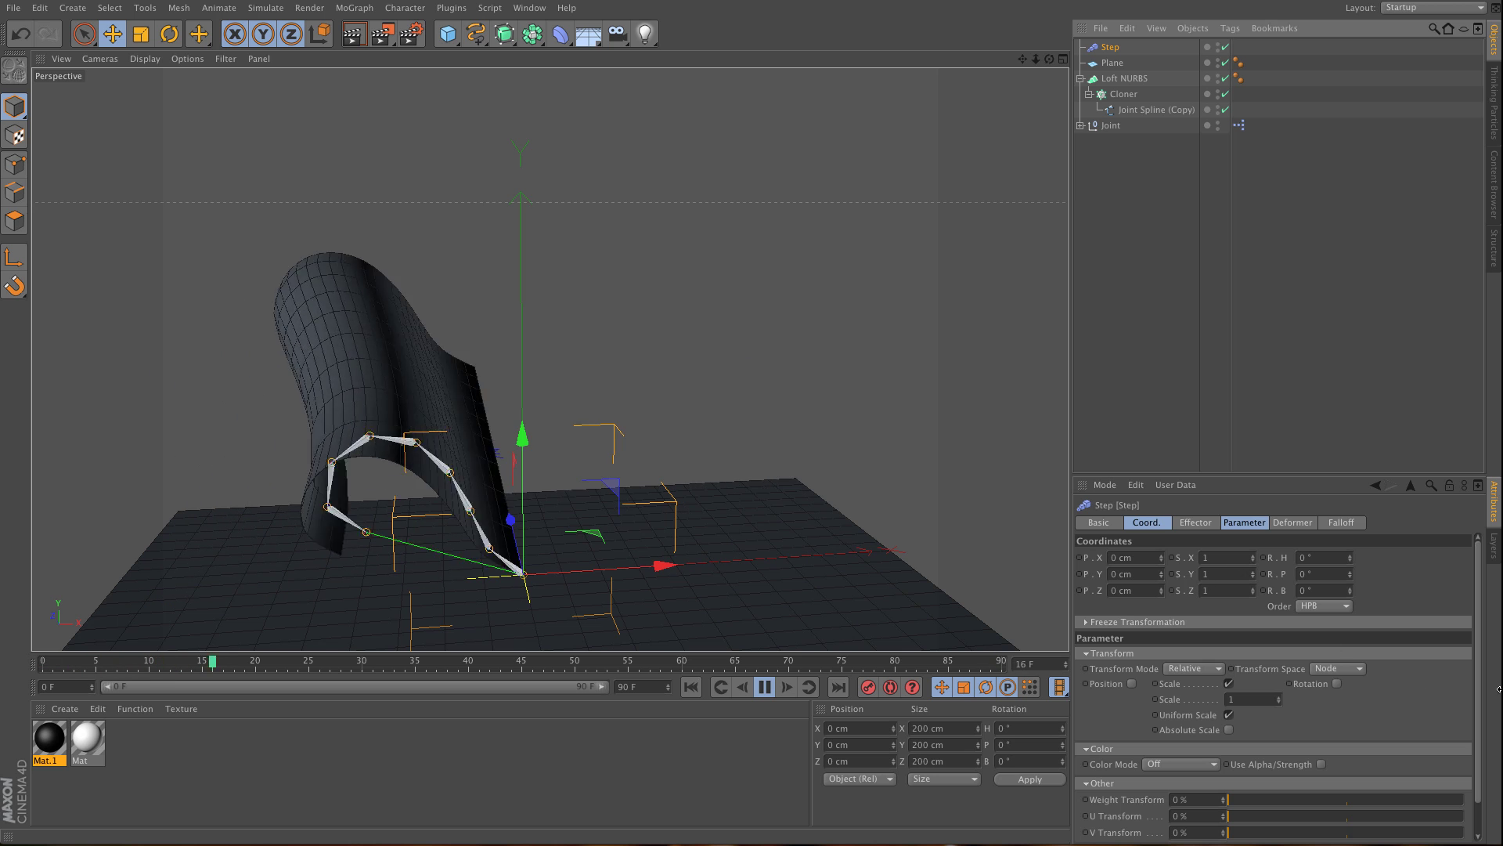
click(1229, 683)
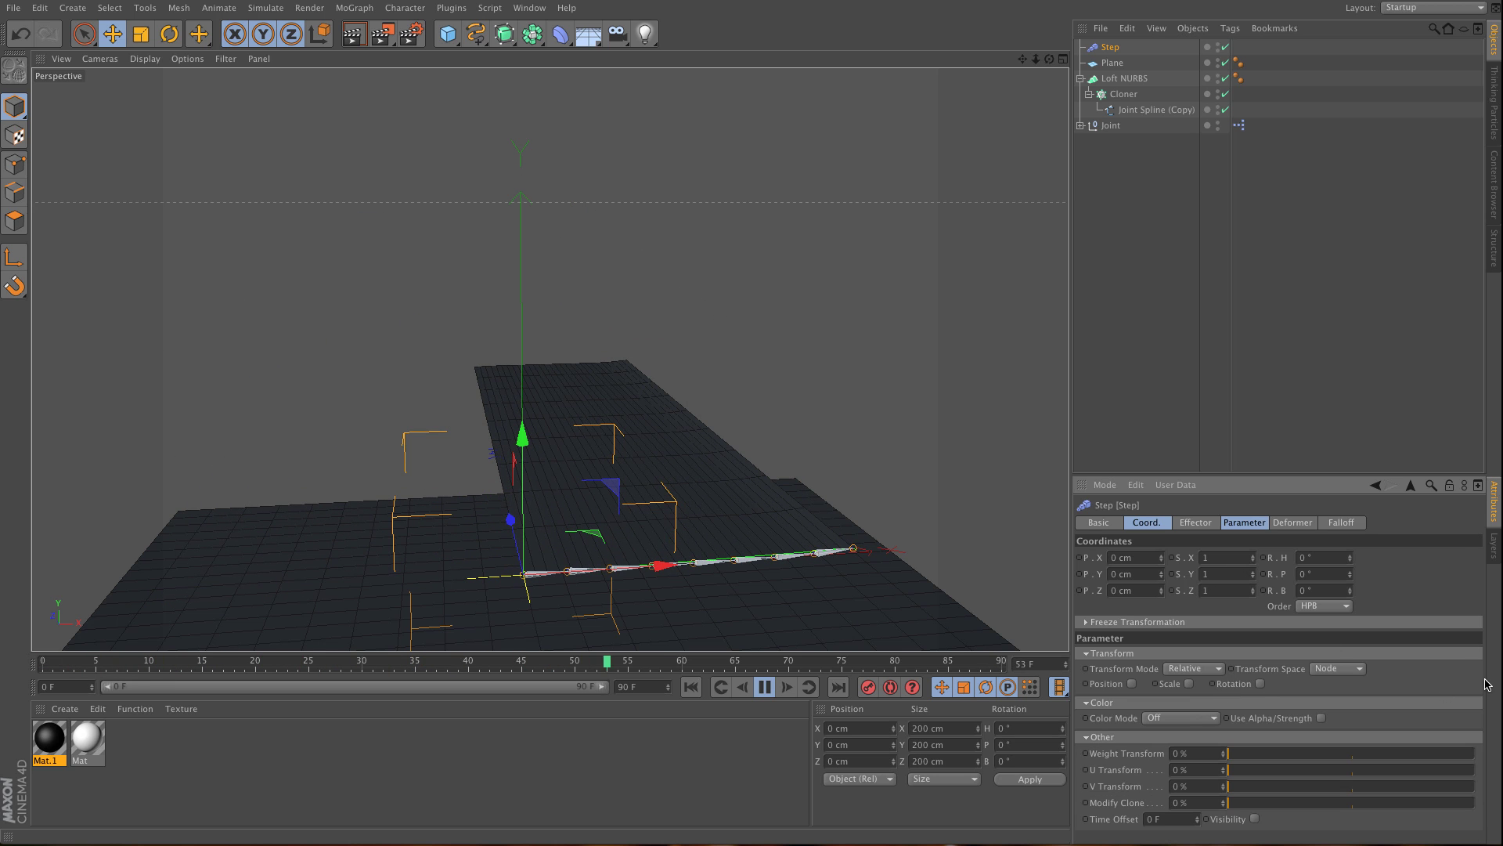
text(14)
key(Return)
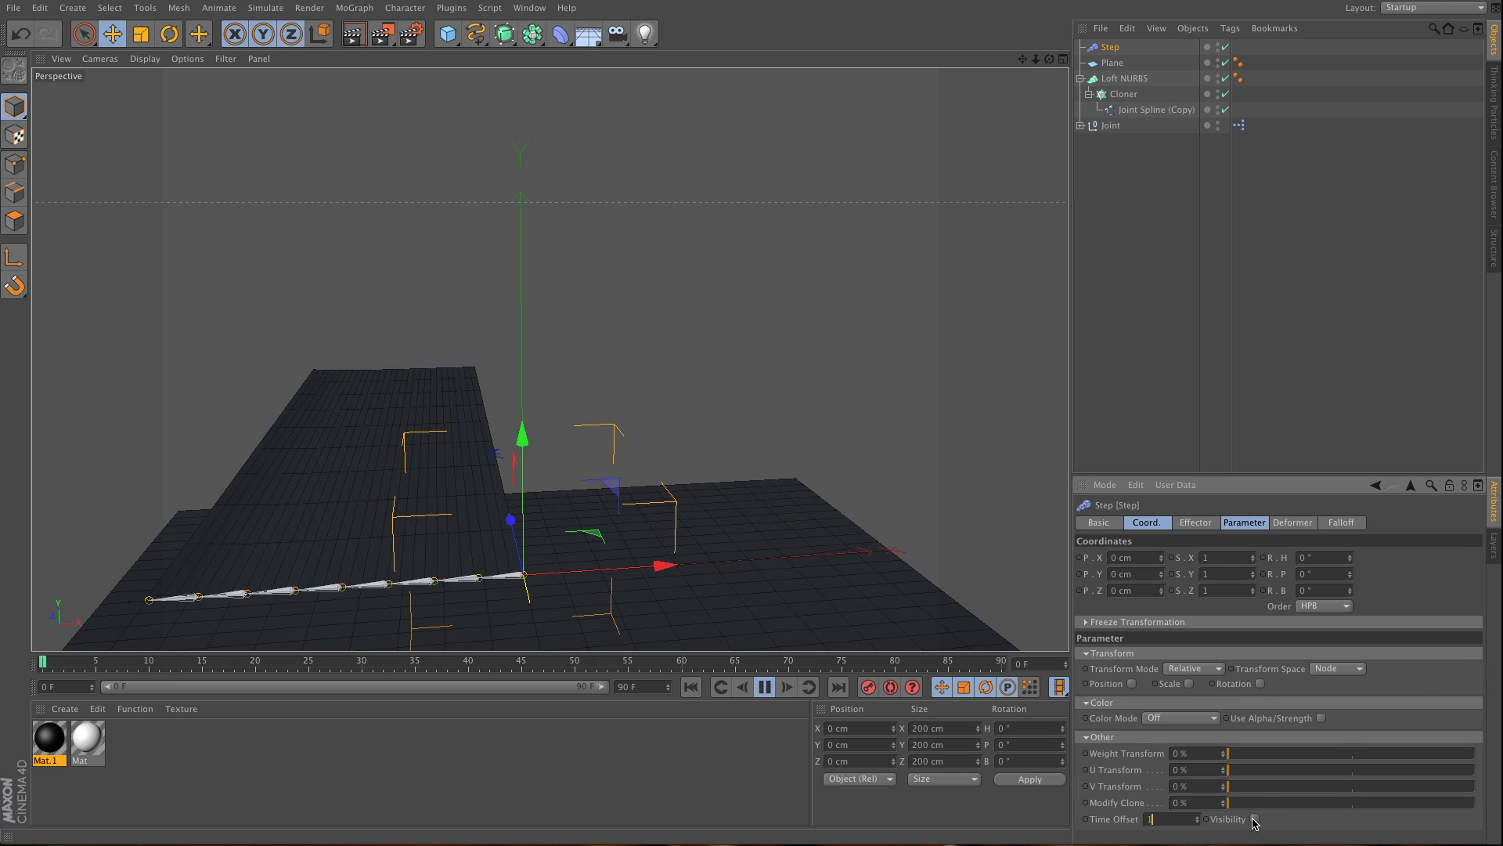
click(1398, 703)
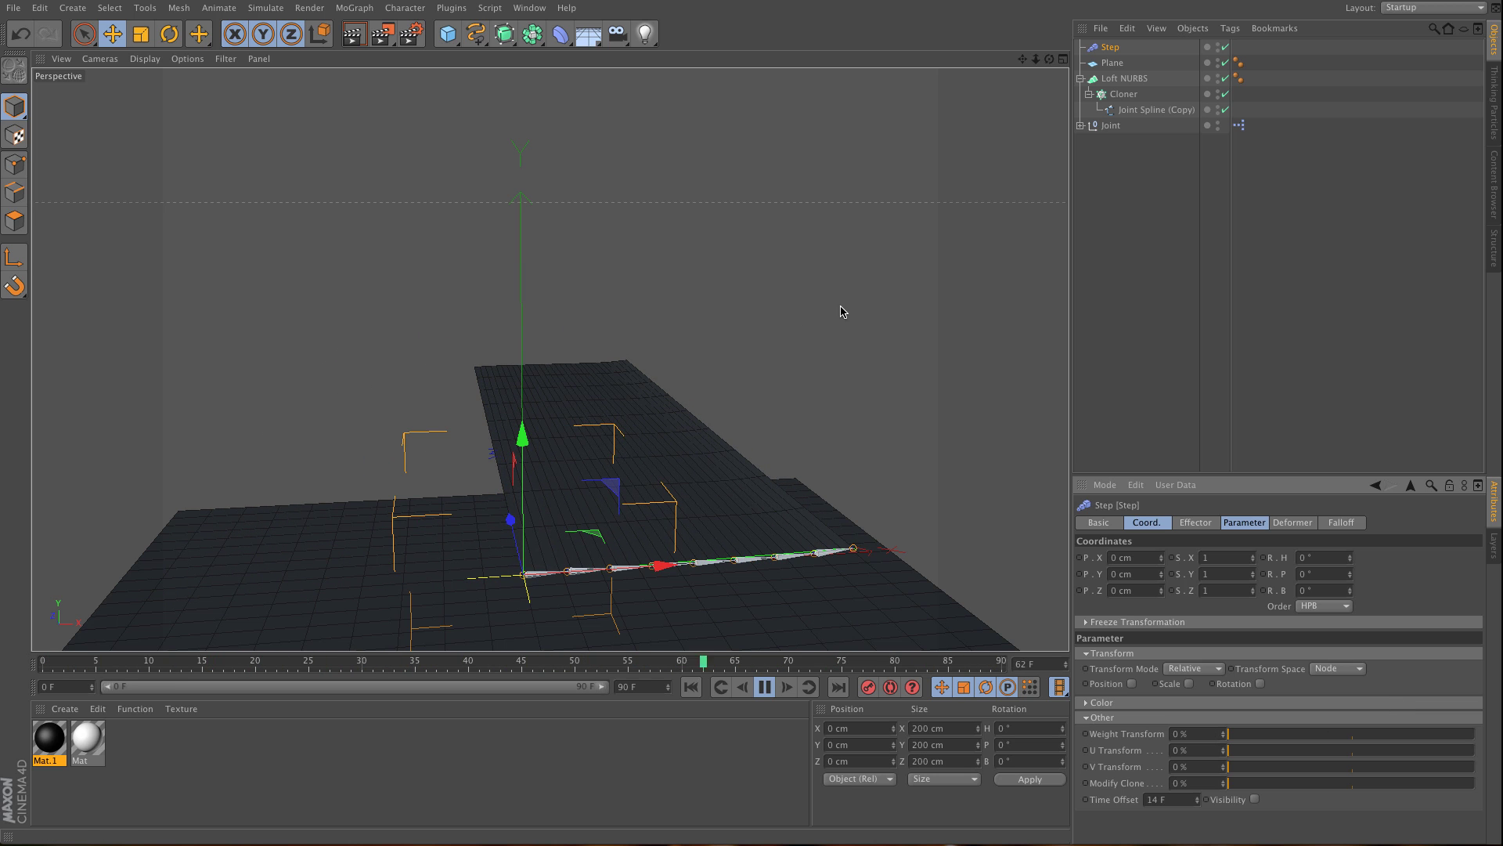
Inspect the Joint hierarchy, then reduce the Step effector's Time Offset to 3 F.
click(1116, 125)
click(1080, 125)
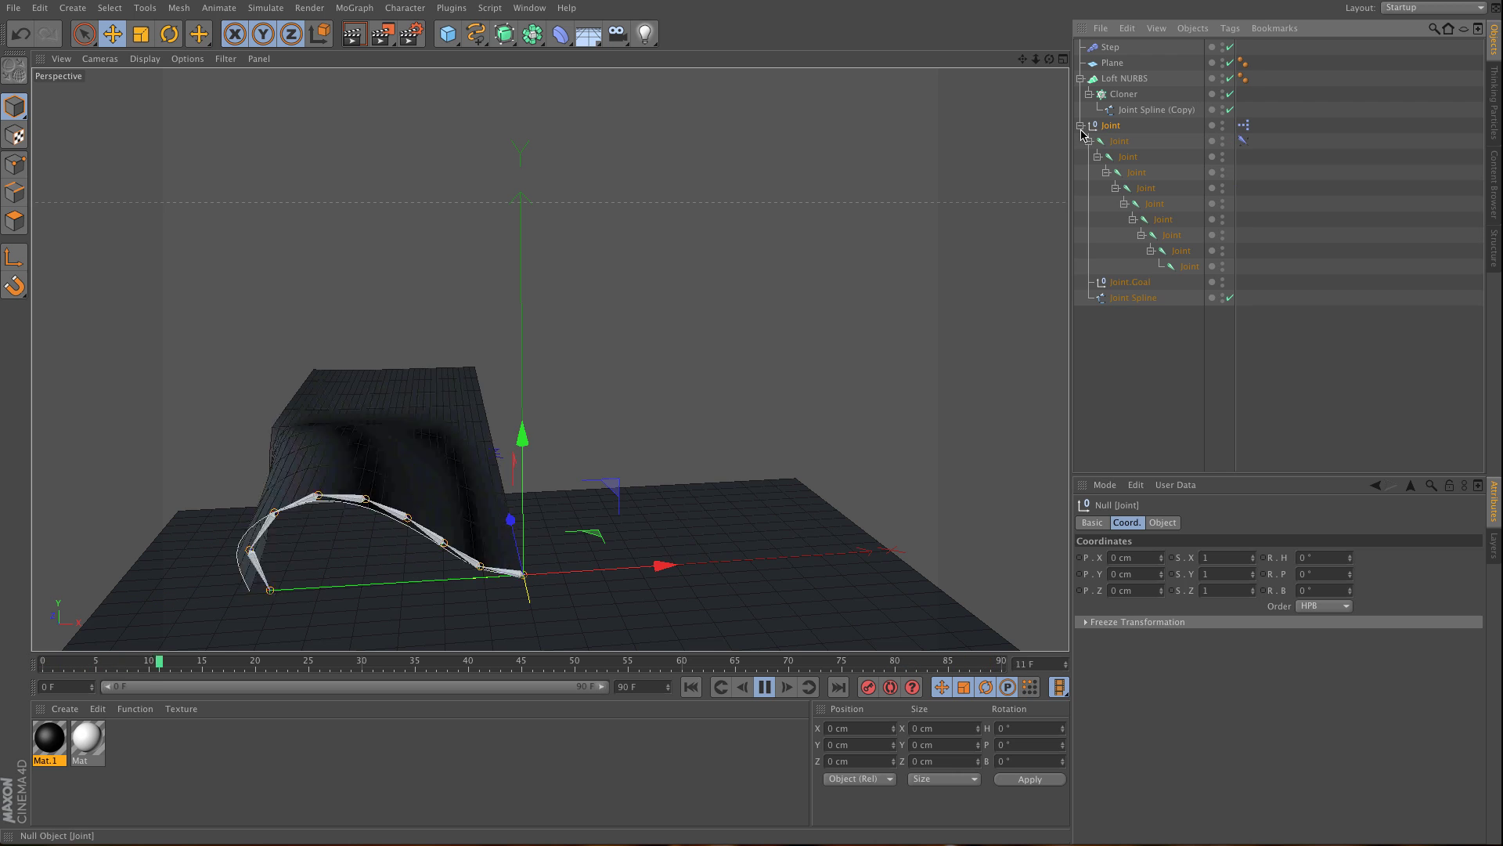
click(1081, 126)
click(1080, 125)
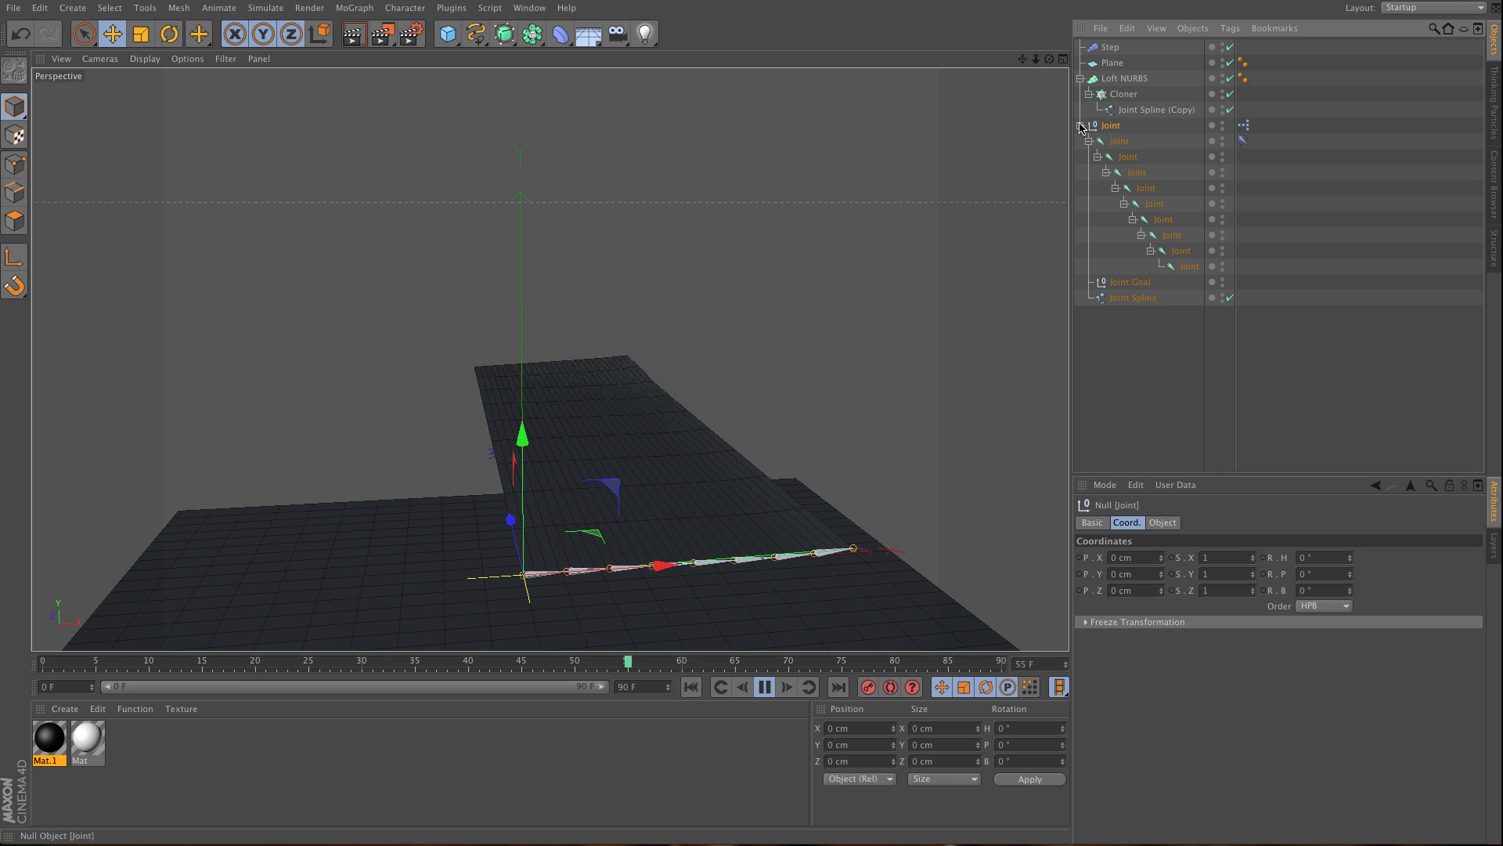
click(1130, 284)
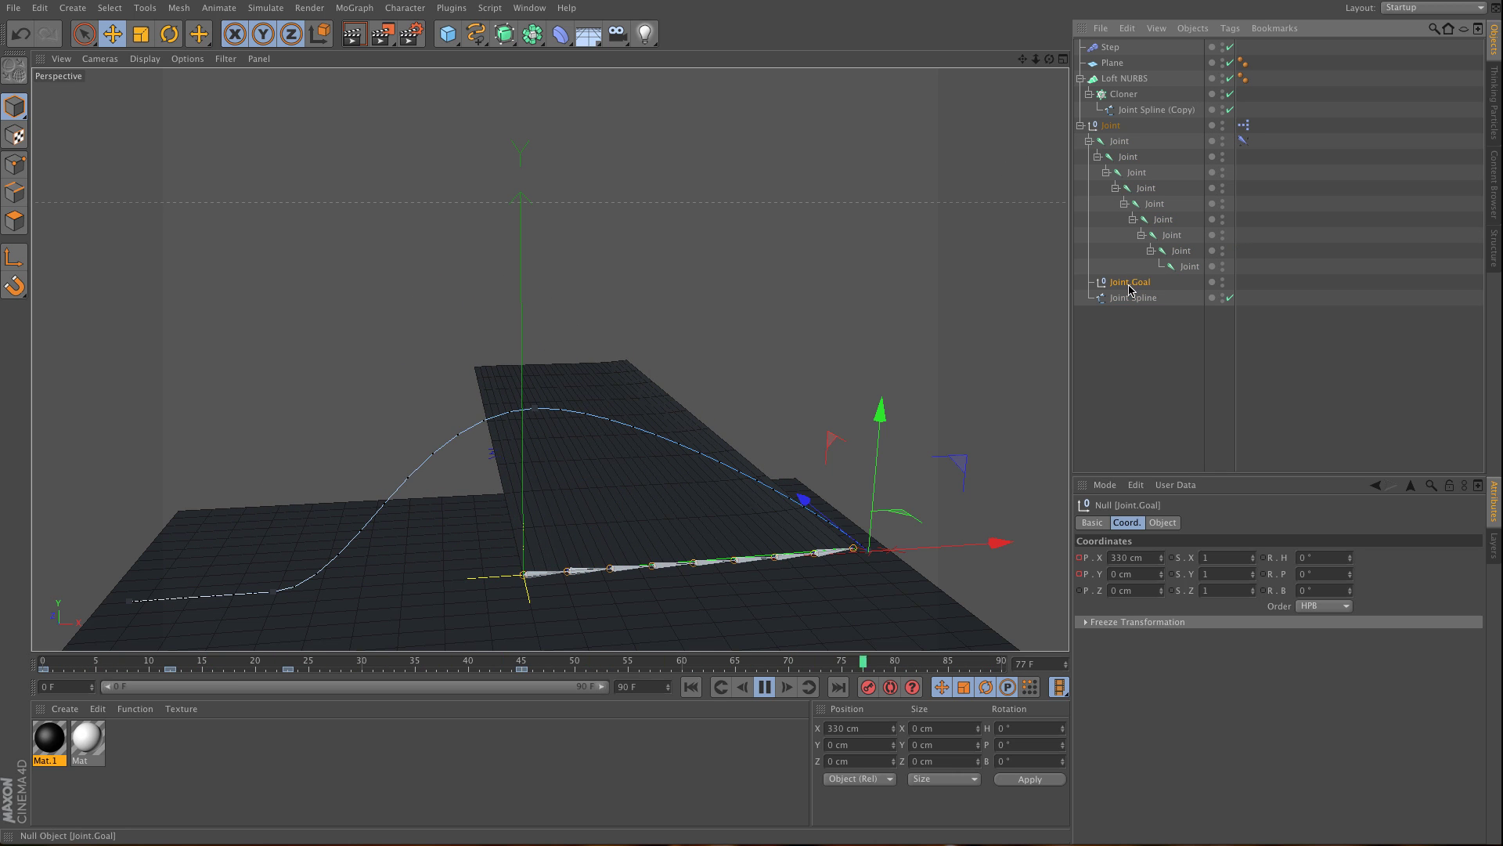
click(1080, 125)
click(1137, 112)
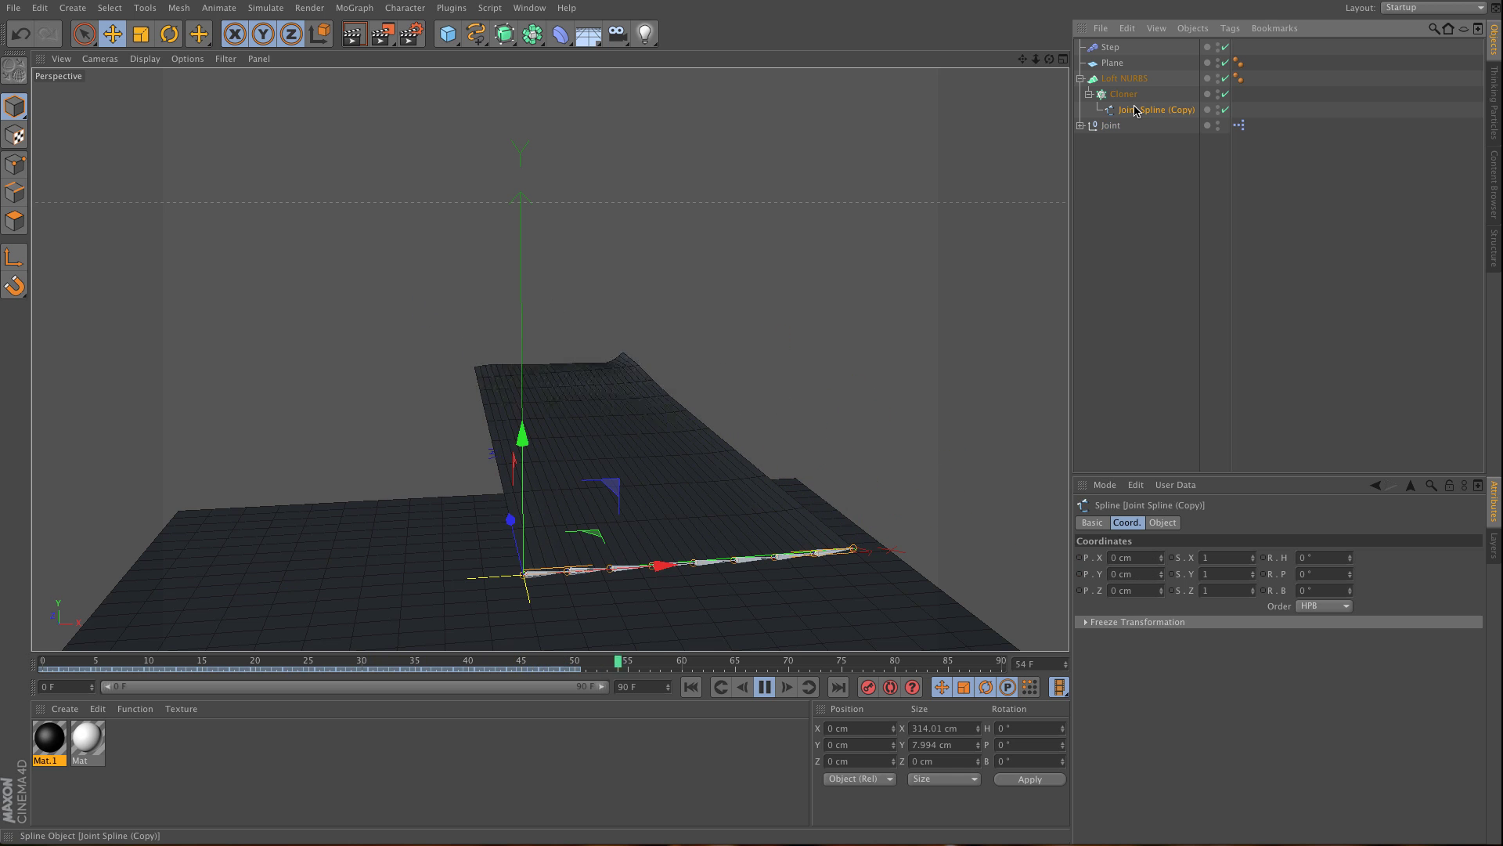
click(1110, 47)
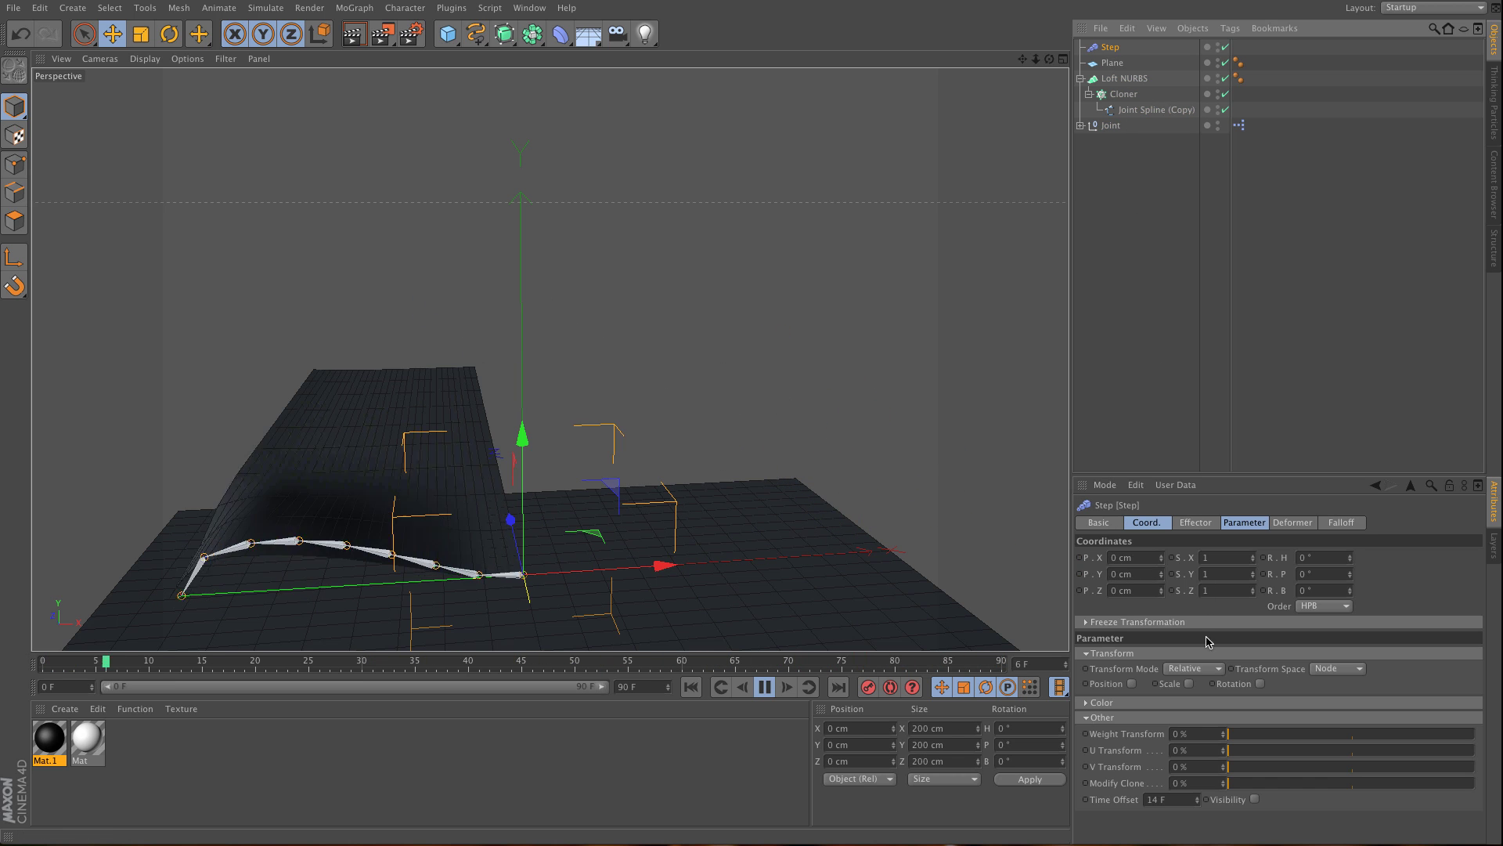
drag(1198, 801, 1128, 802)
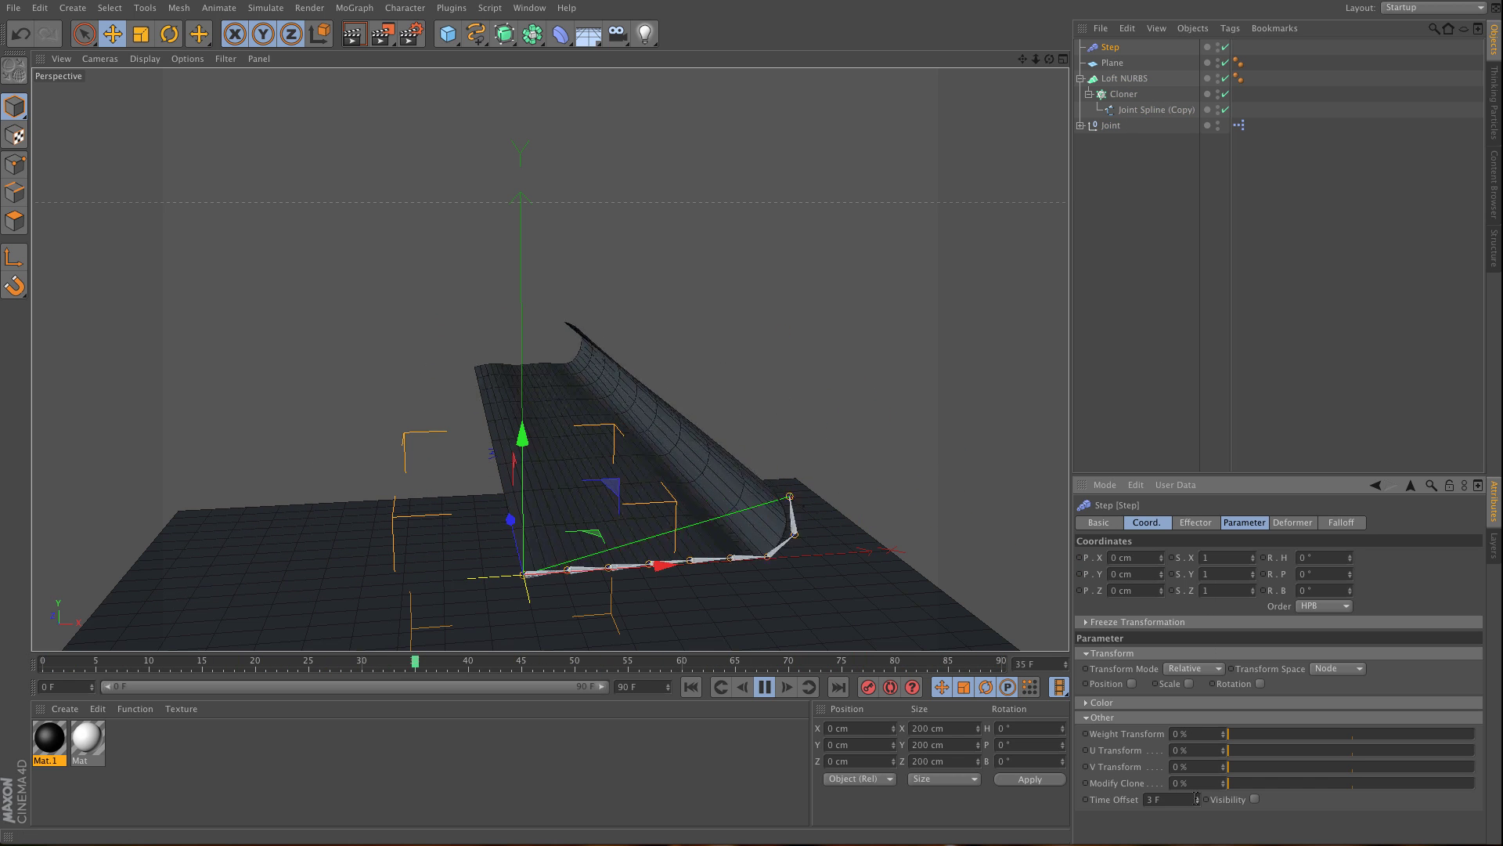
Replay the staggered fold from the start and expand the Joint hierarchy.
click(692, 687)
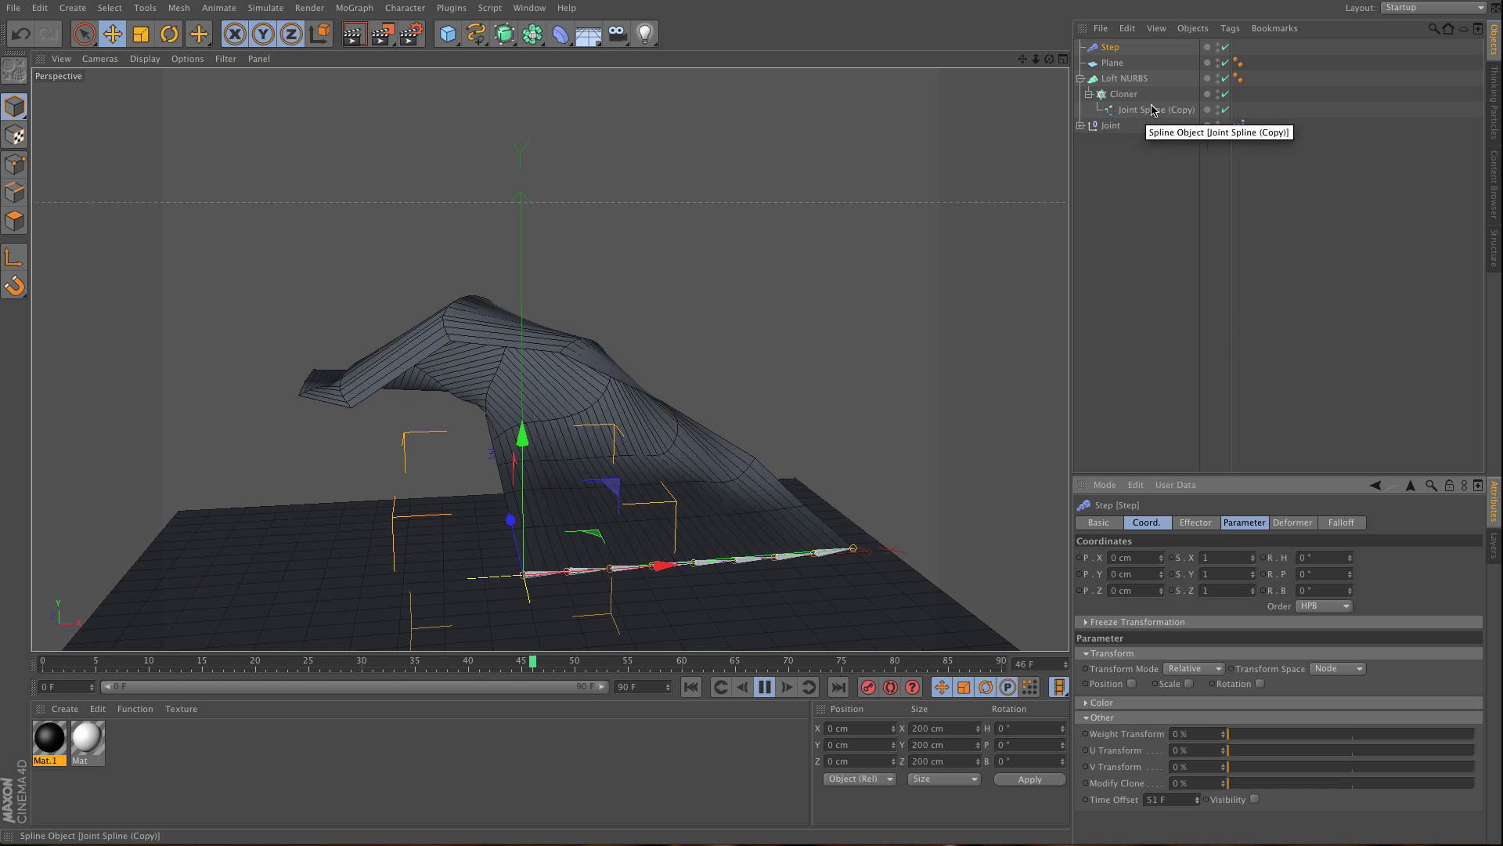
click(1081, 125)
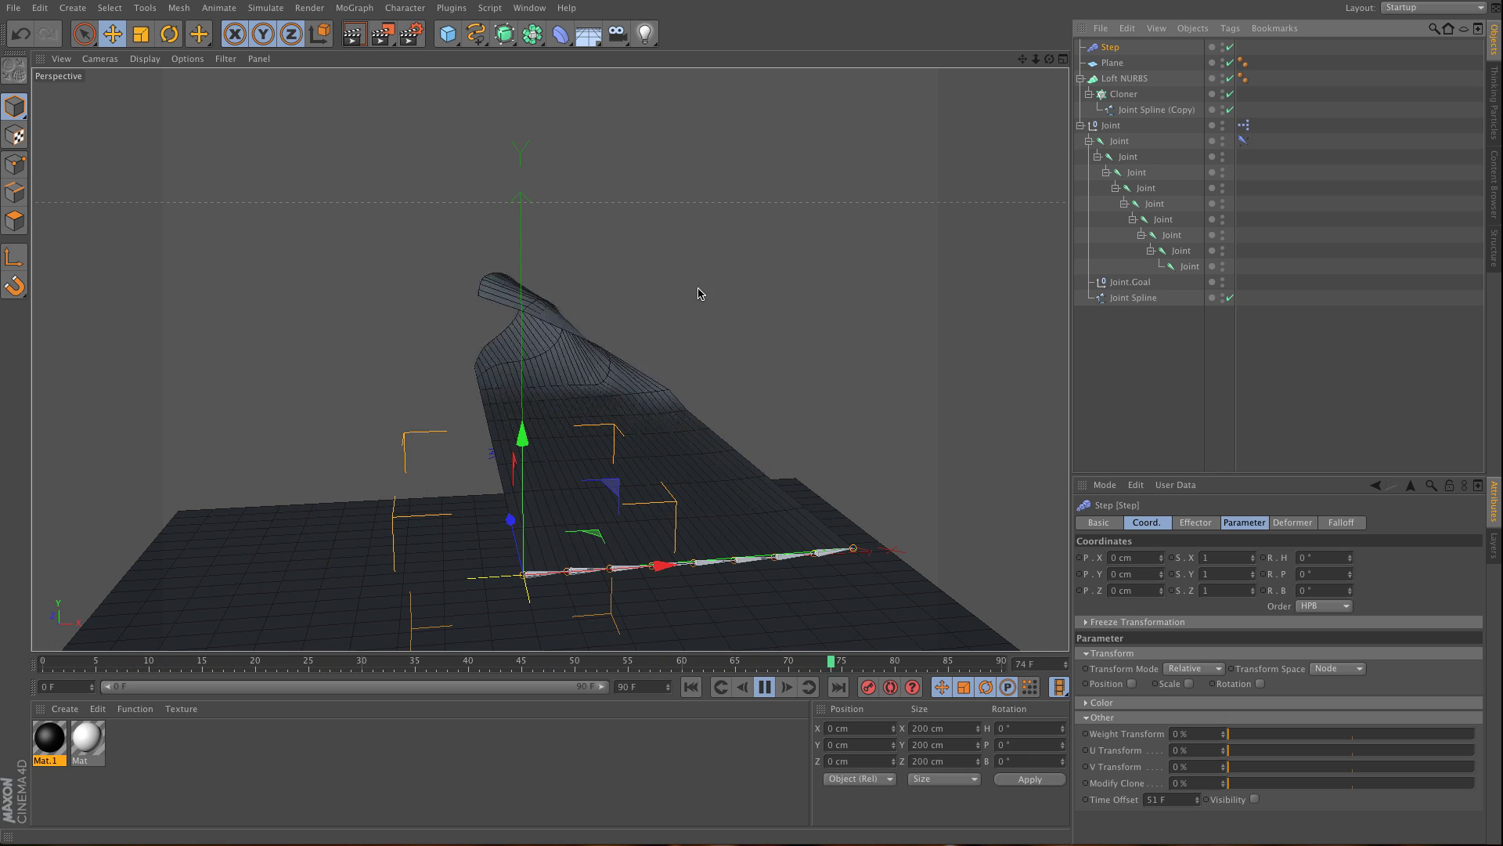
Try Joint Spline (Copy) intermediate points at None, then Natural, and tick Loft NURBS Subdivision per Segment.
click(1135, 114)
click(1157, 522)
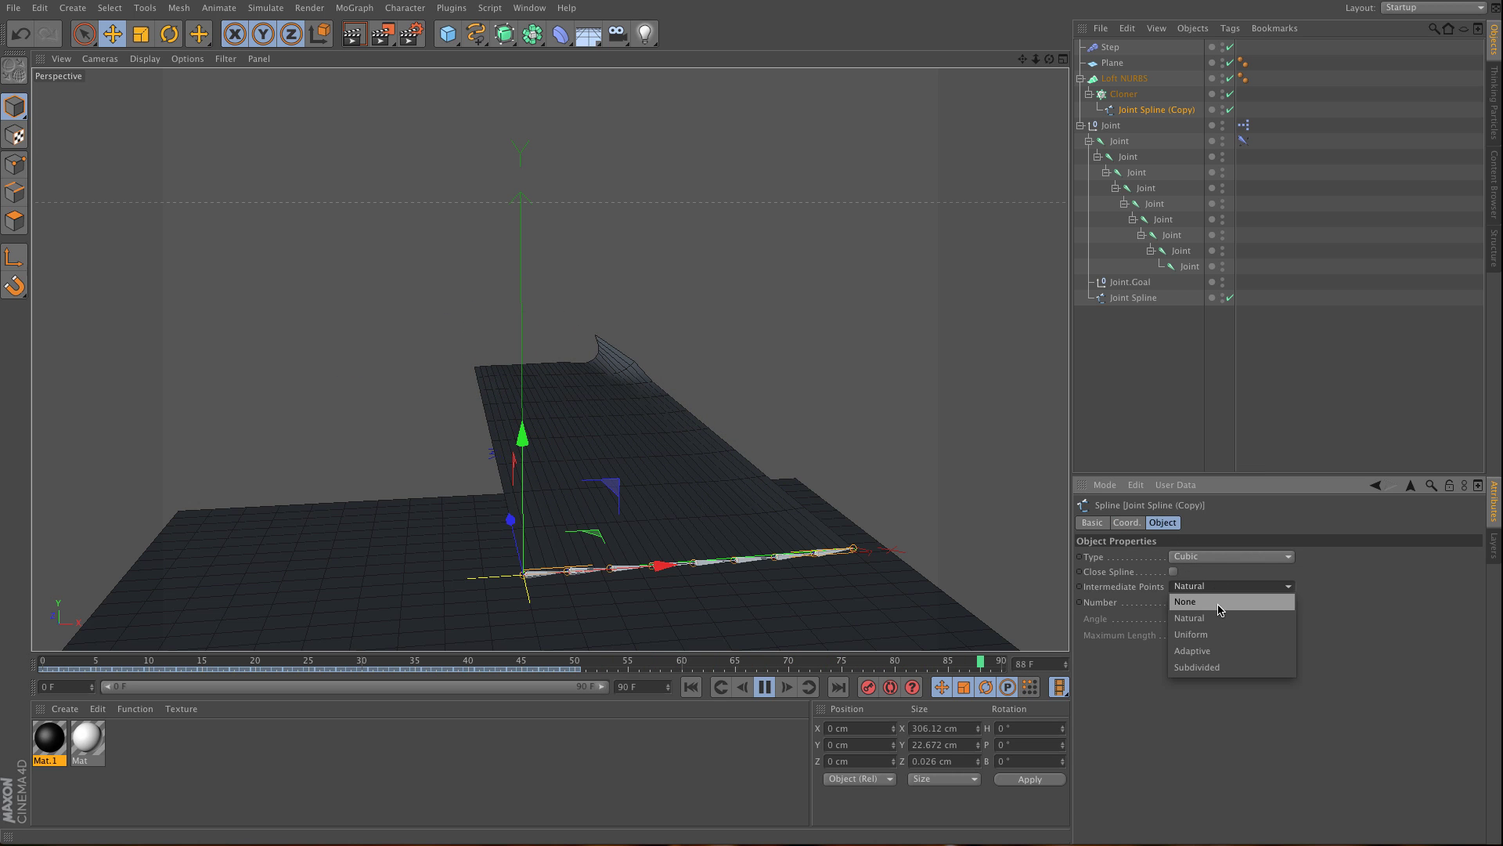
click(1218, 605)
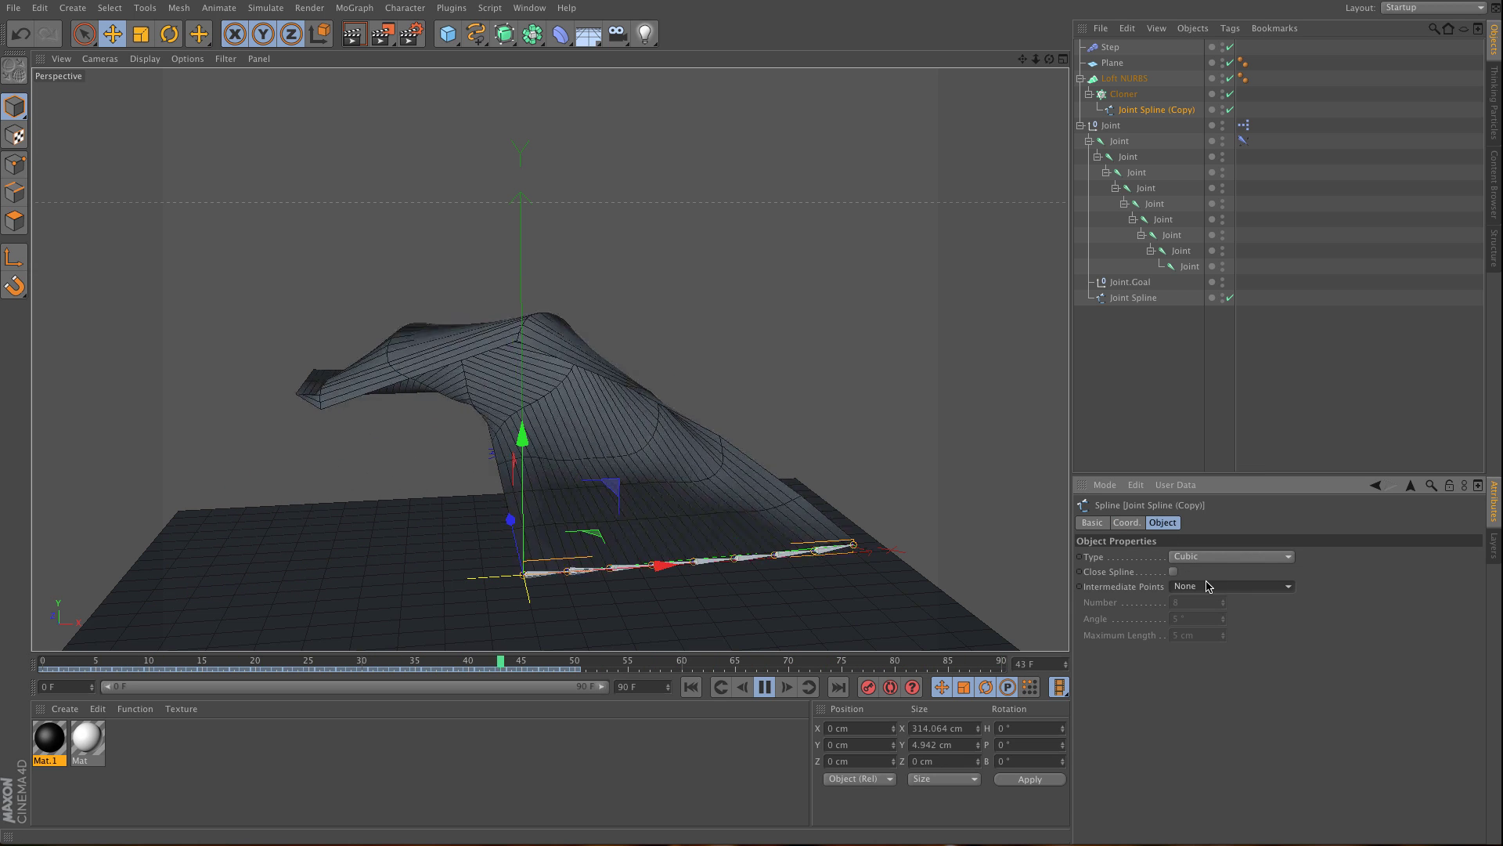
click(1210, 618)
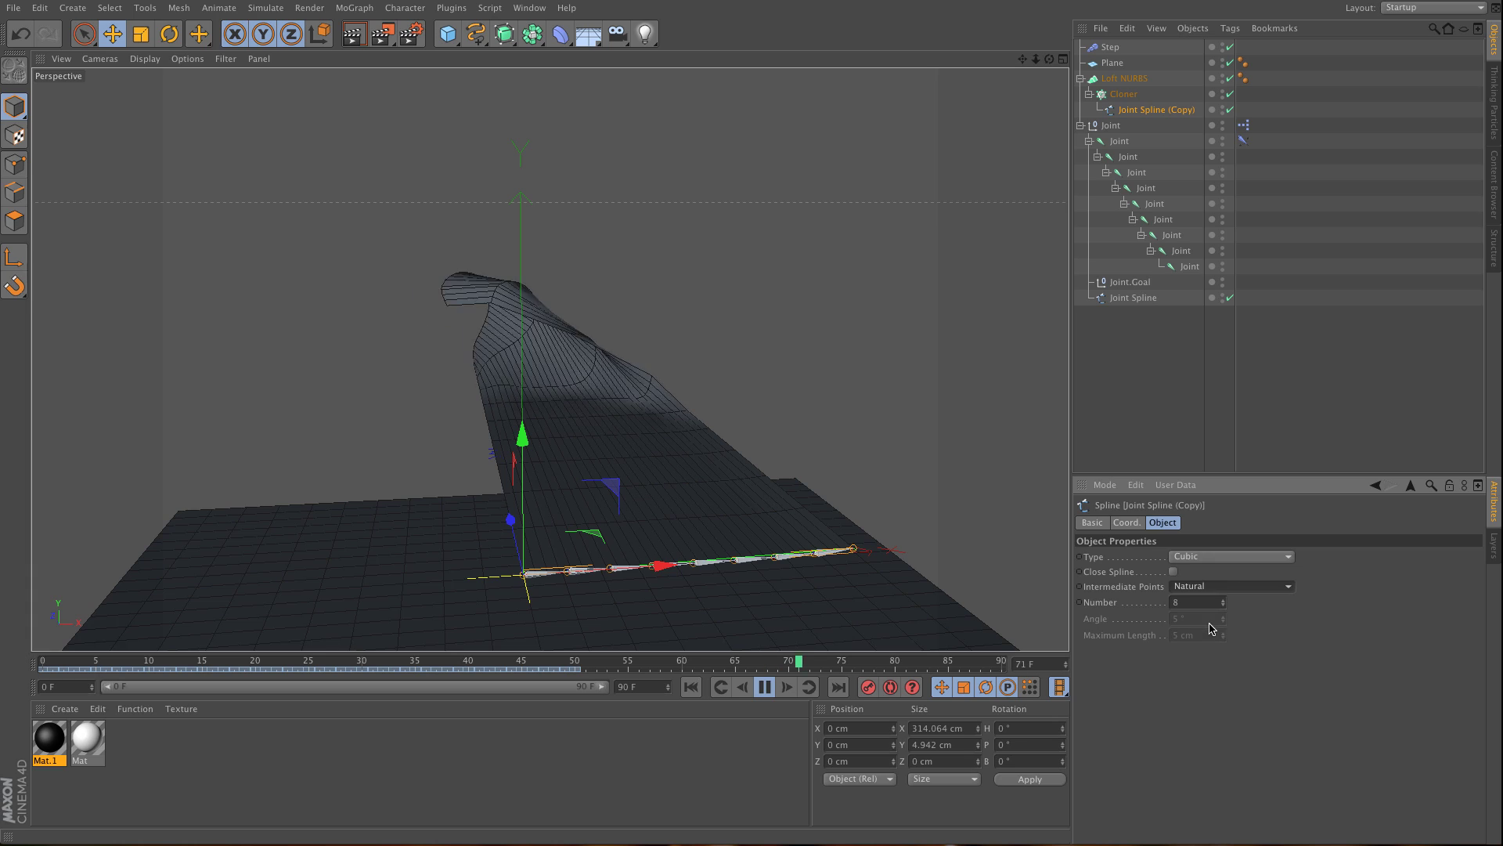
click(1125, 78)
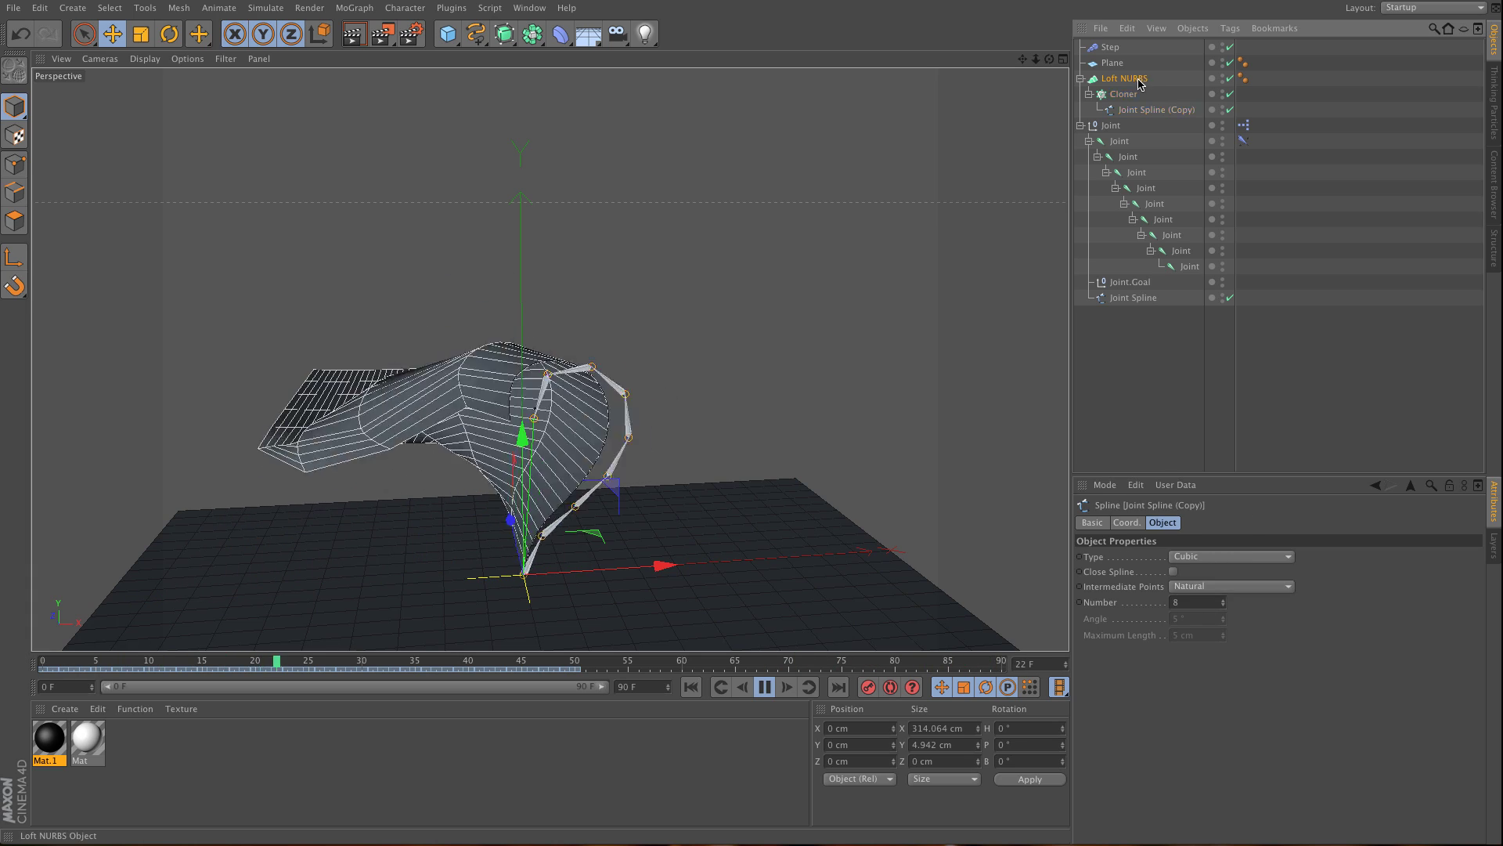
click(1287, 606)
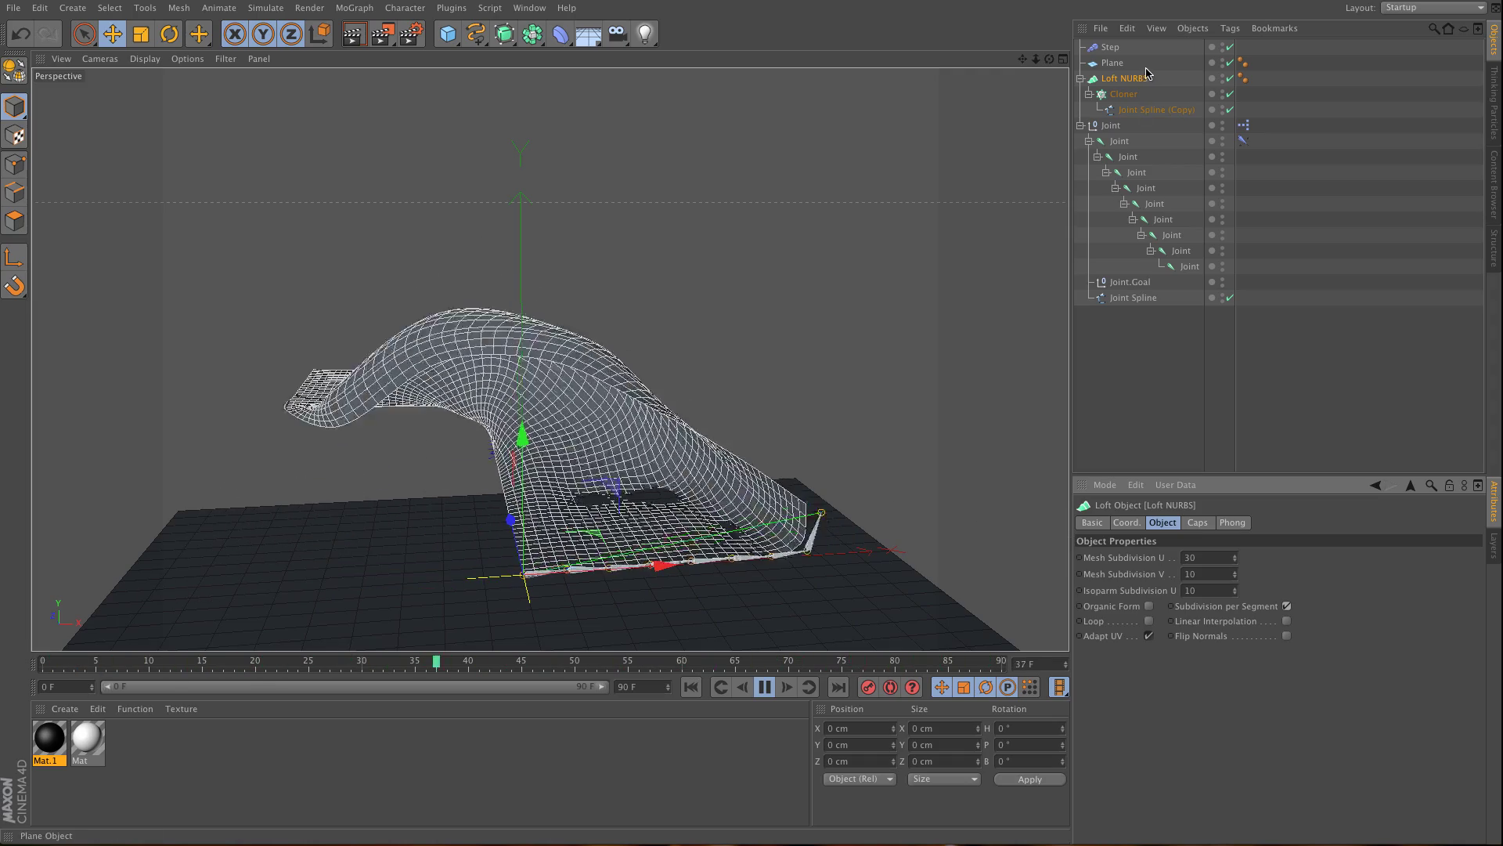
Give the Cloner Count 30 and P.Z 20 cm, then untick Subdivision per Segment on Loft NURBS.
click(1124, 94)
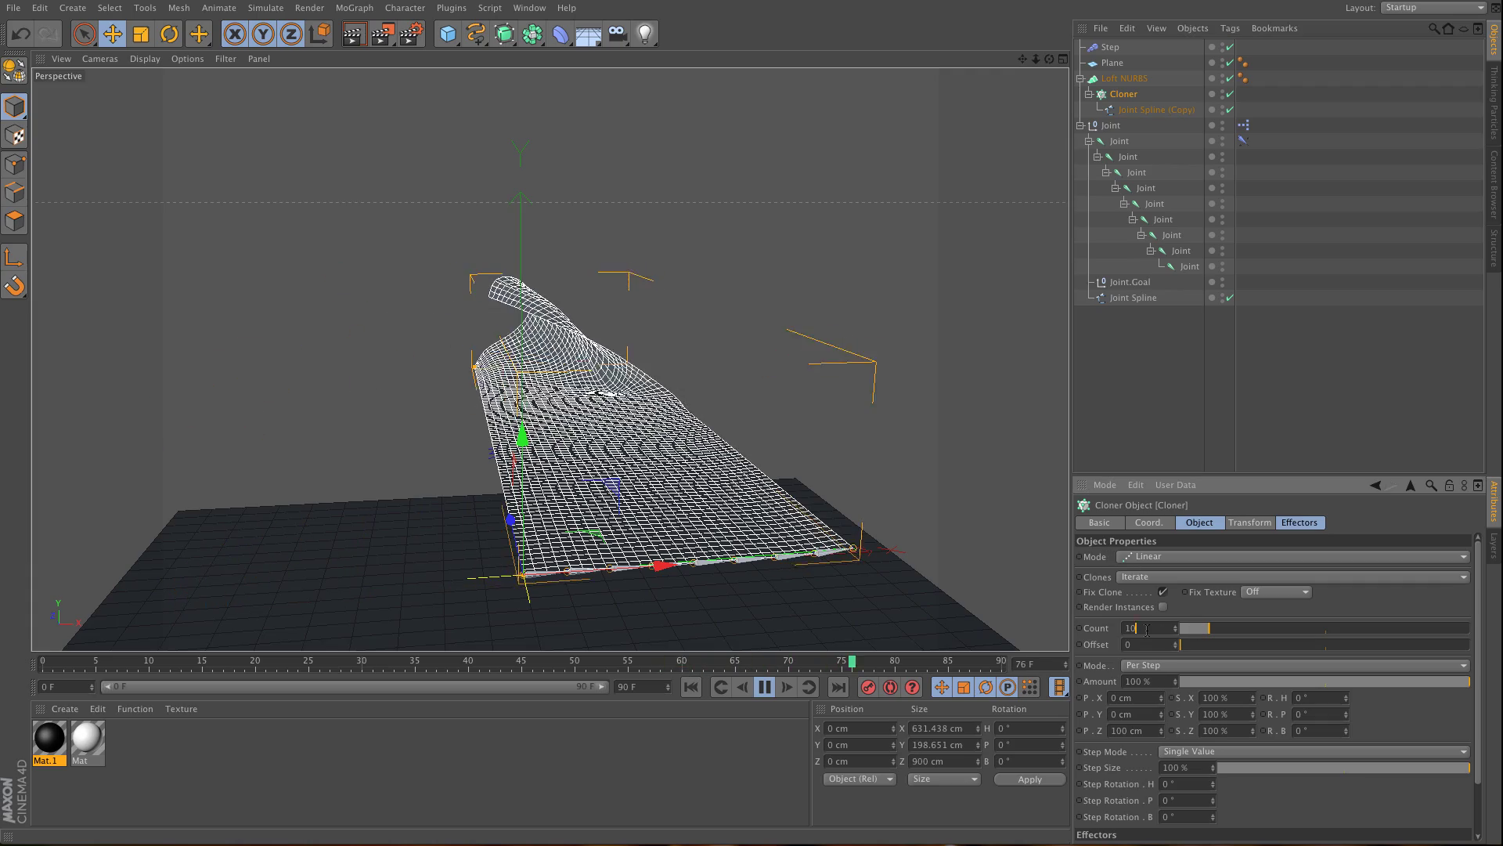
text(30)
key(Return)
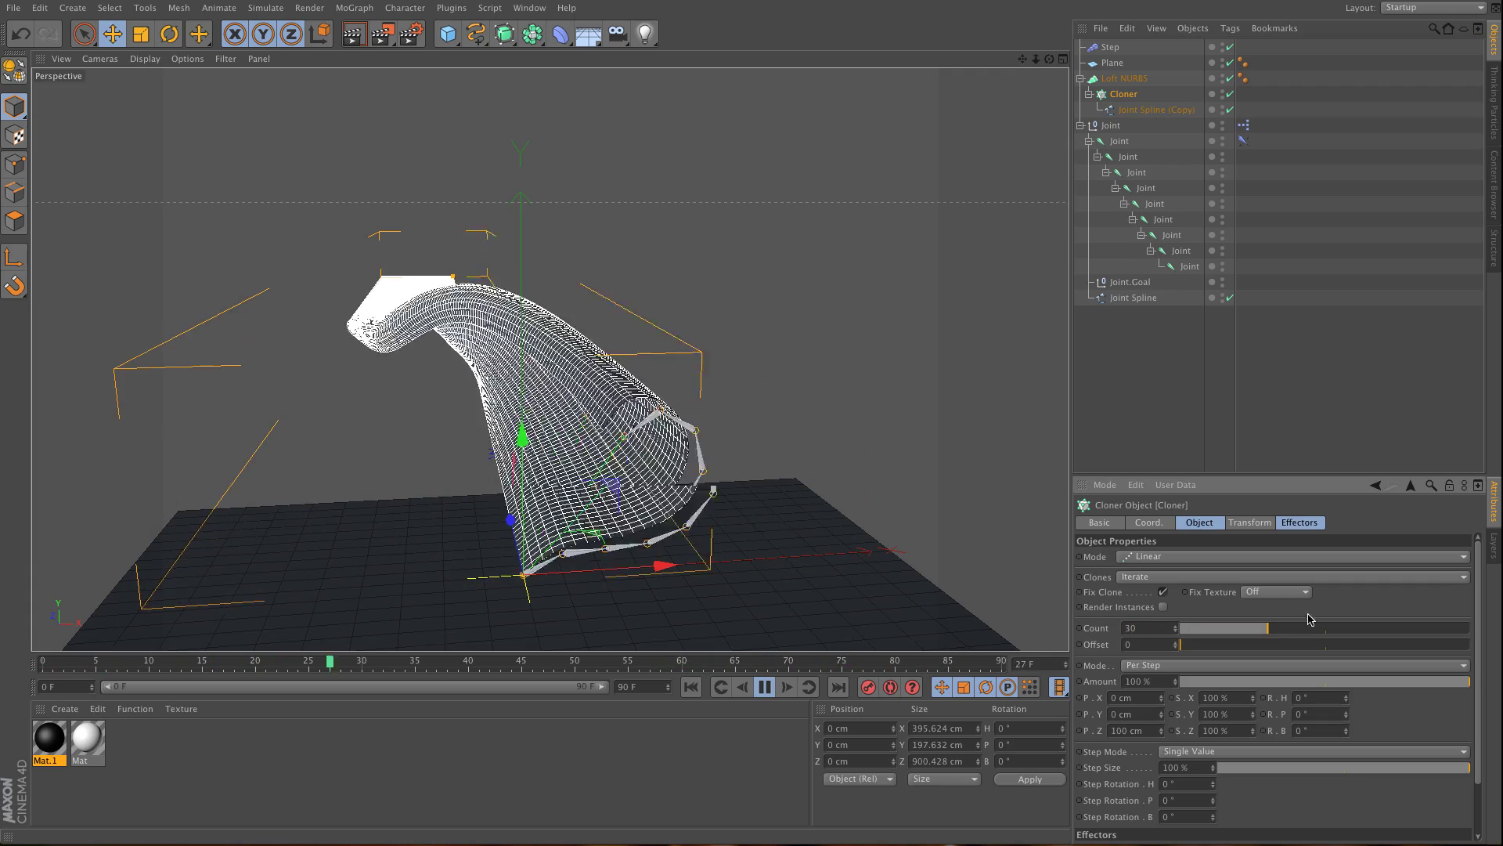
click(1120, 731)
text(20)
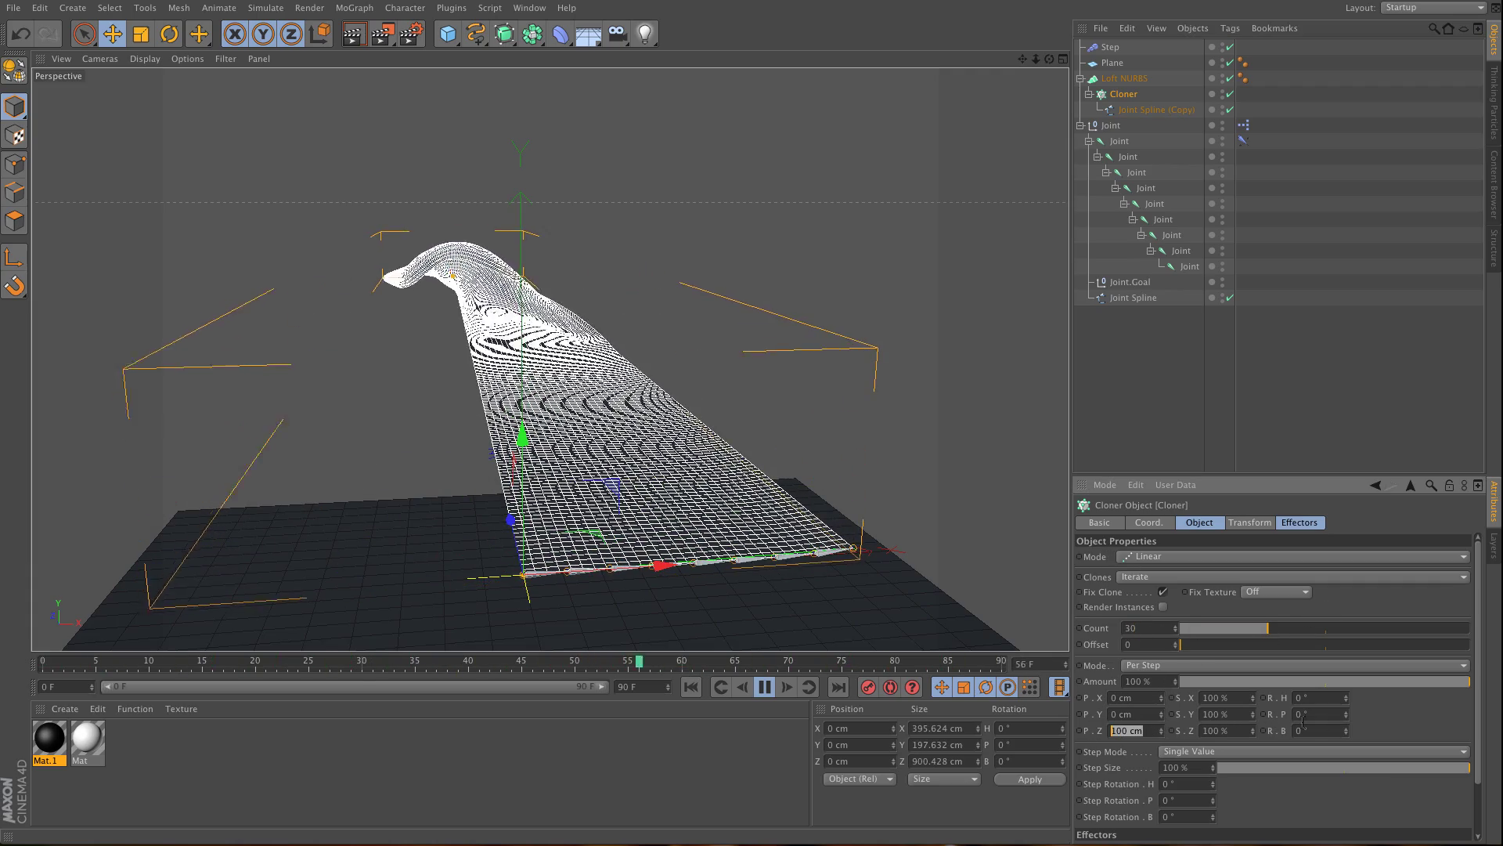
key(Return)
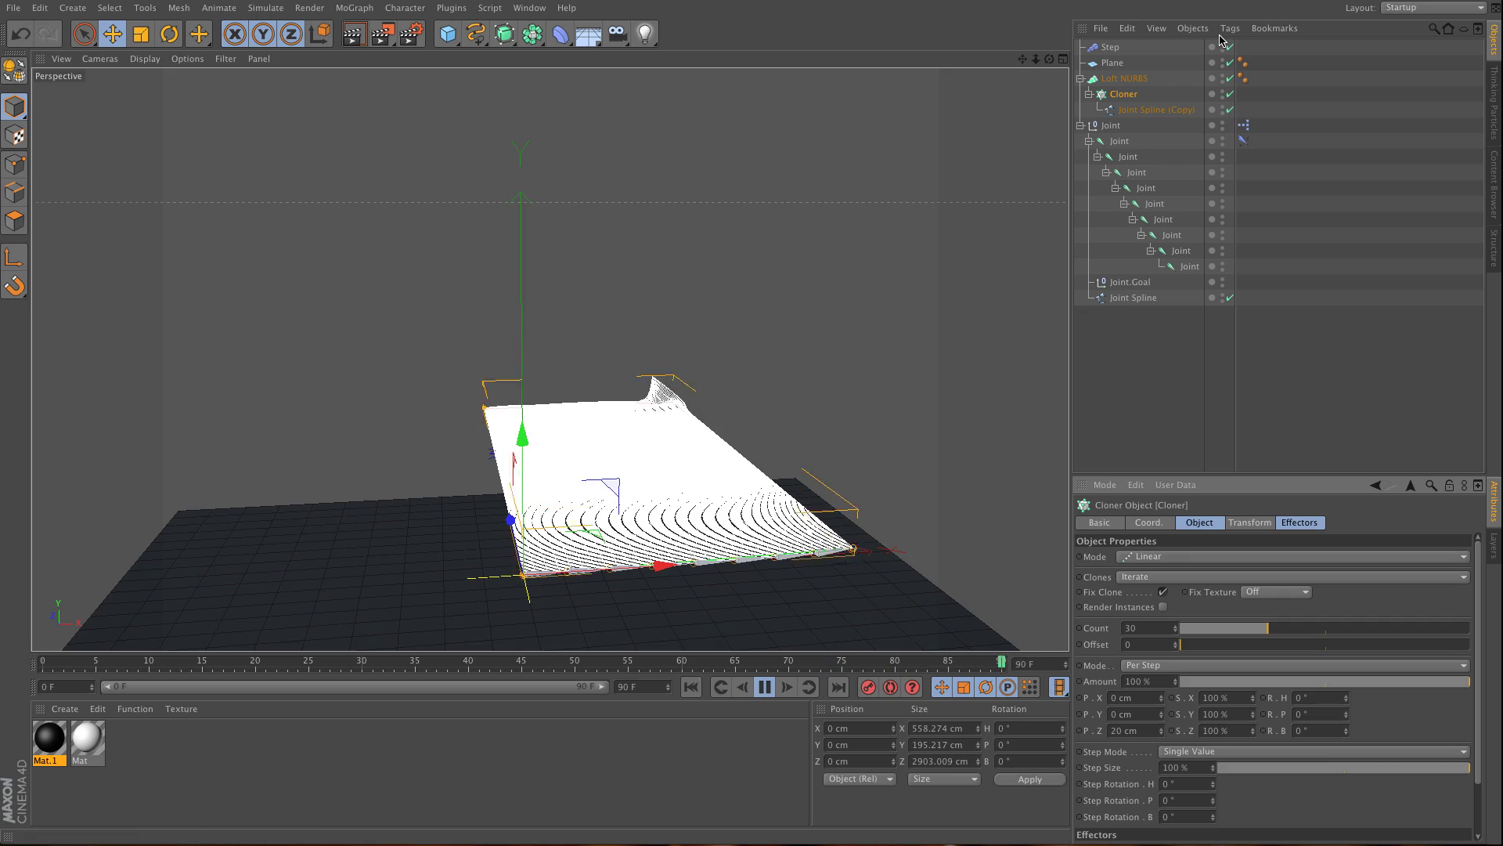
click(1125, 79)
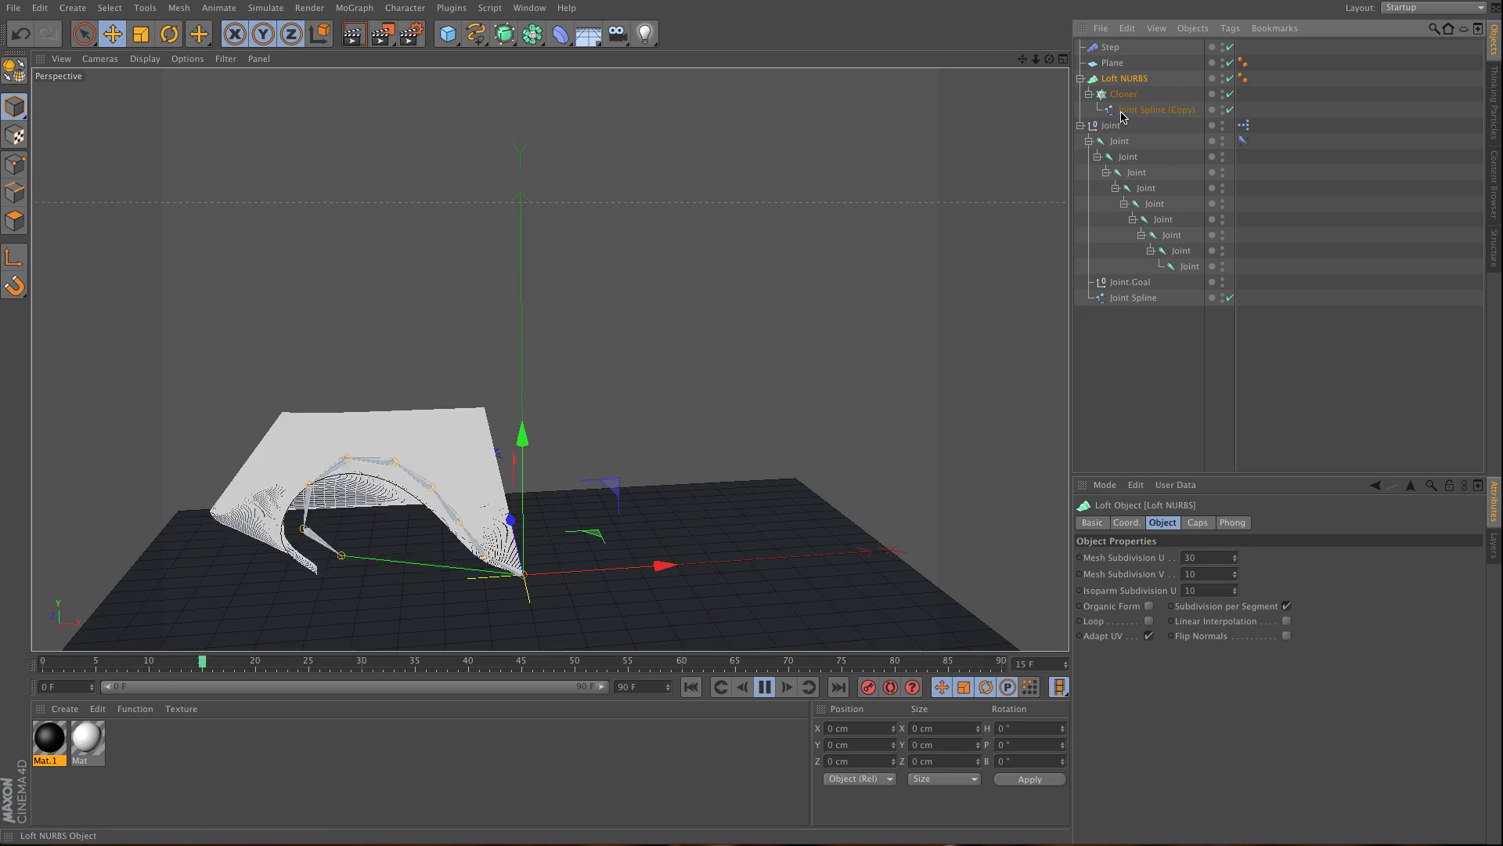
click(1287, 607)
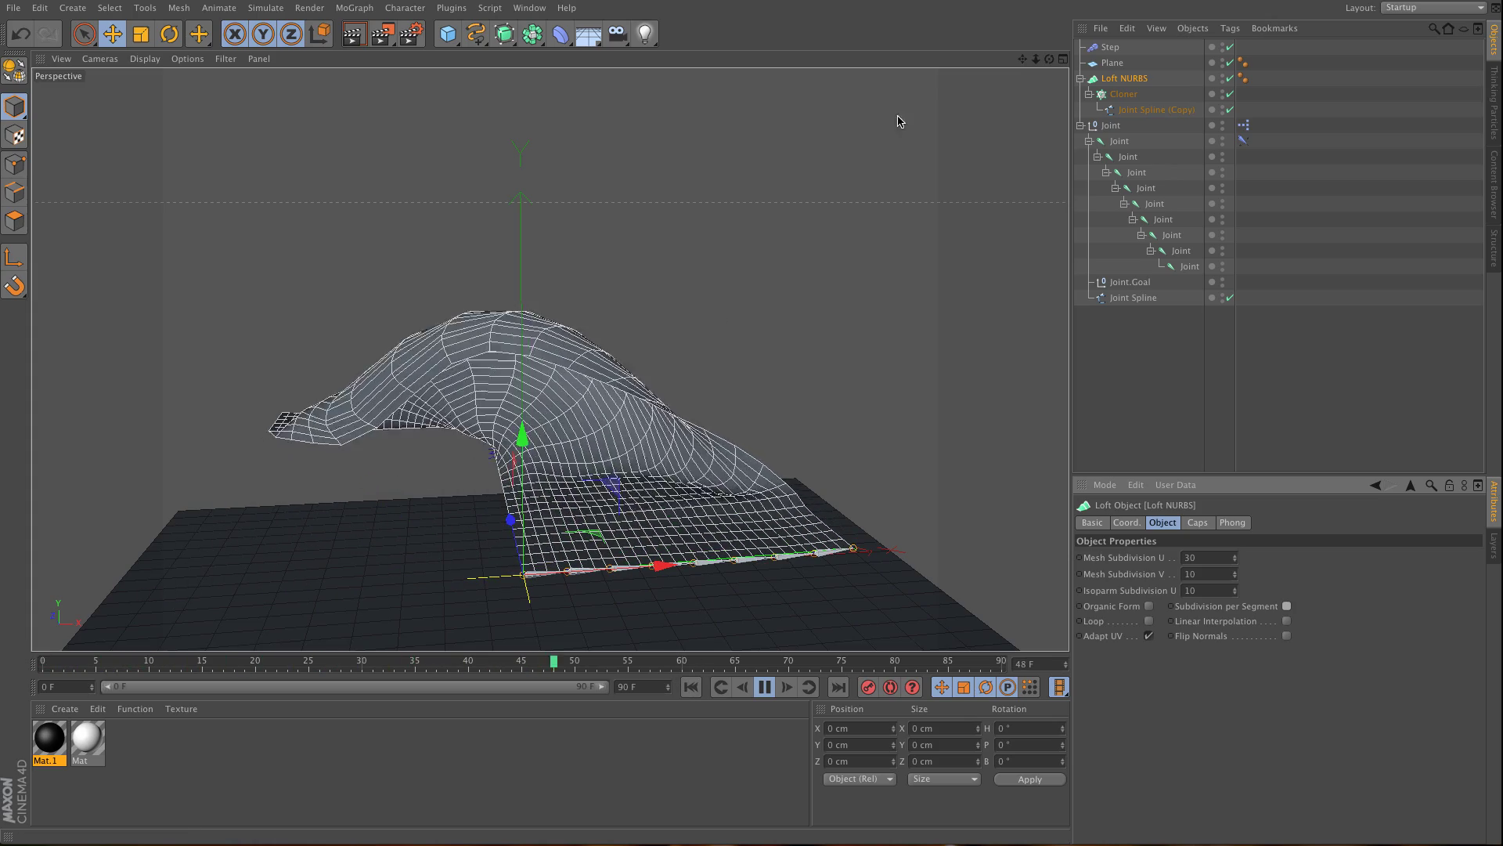
Orbit the perspective view around the curling loft sheet while the animation plays.
drag(1049, 58, 549, 359)
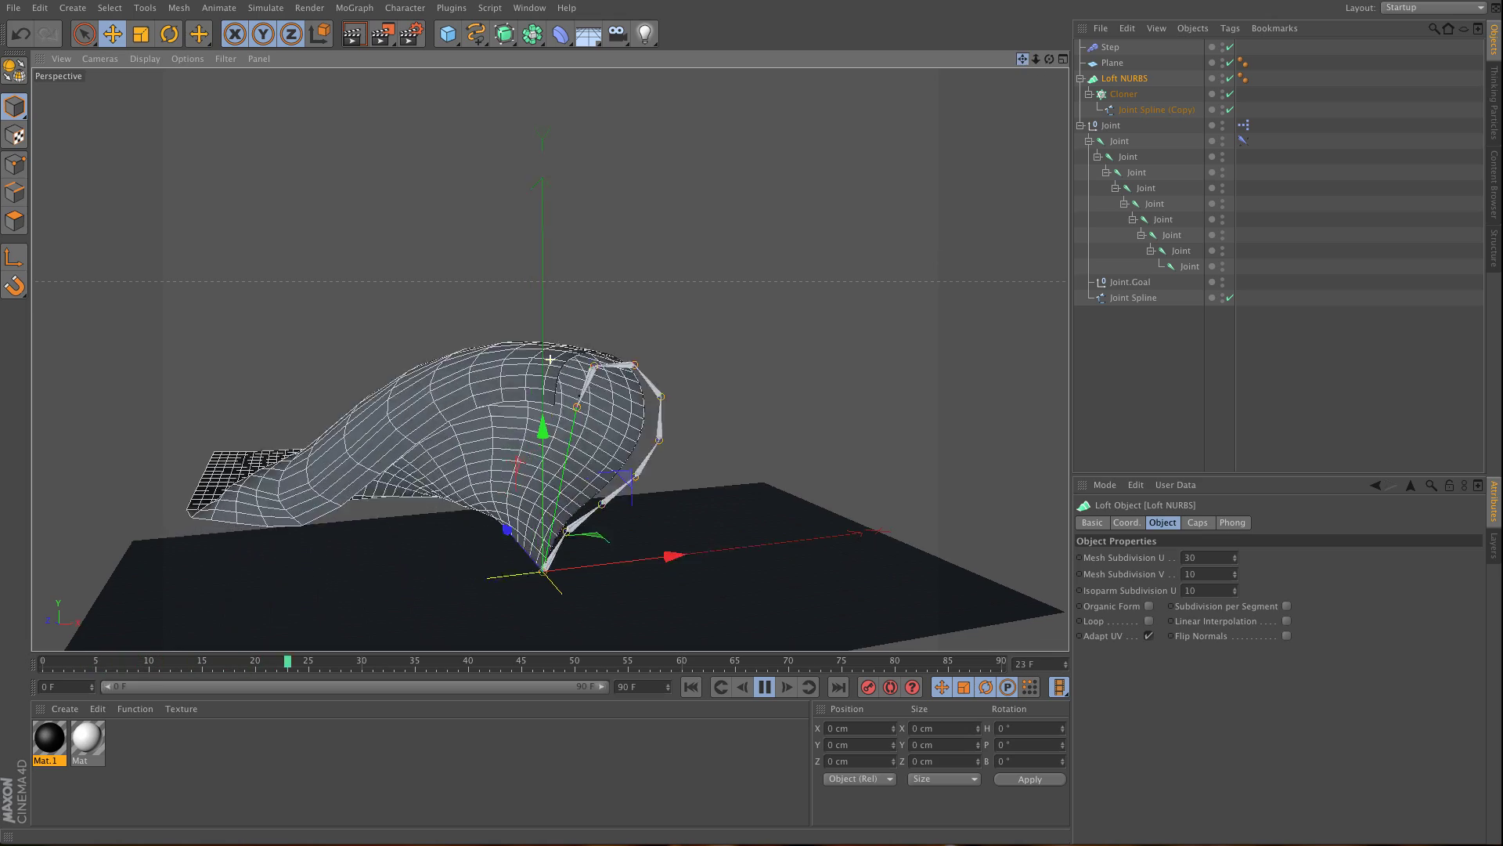
mouse_move(1050, 59)
mouse_down()
mouse_move(1038, 52)
mouse_move(1051, 65)
mouse_up()
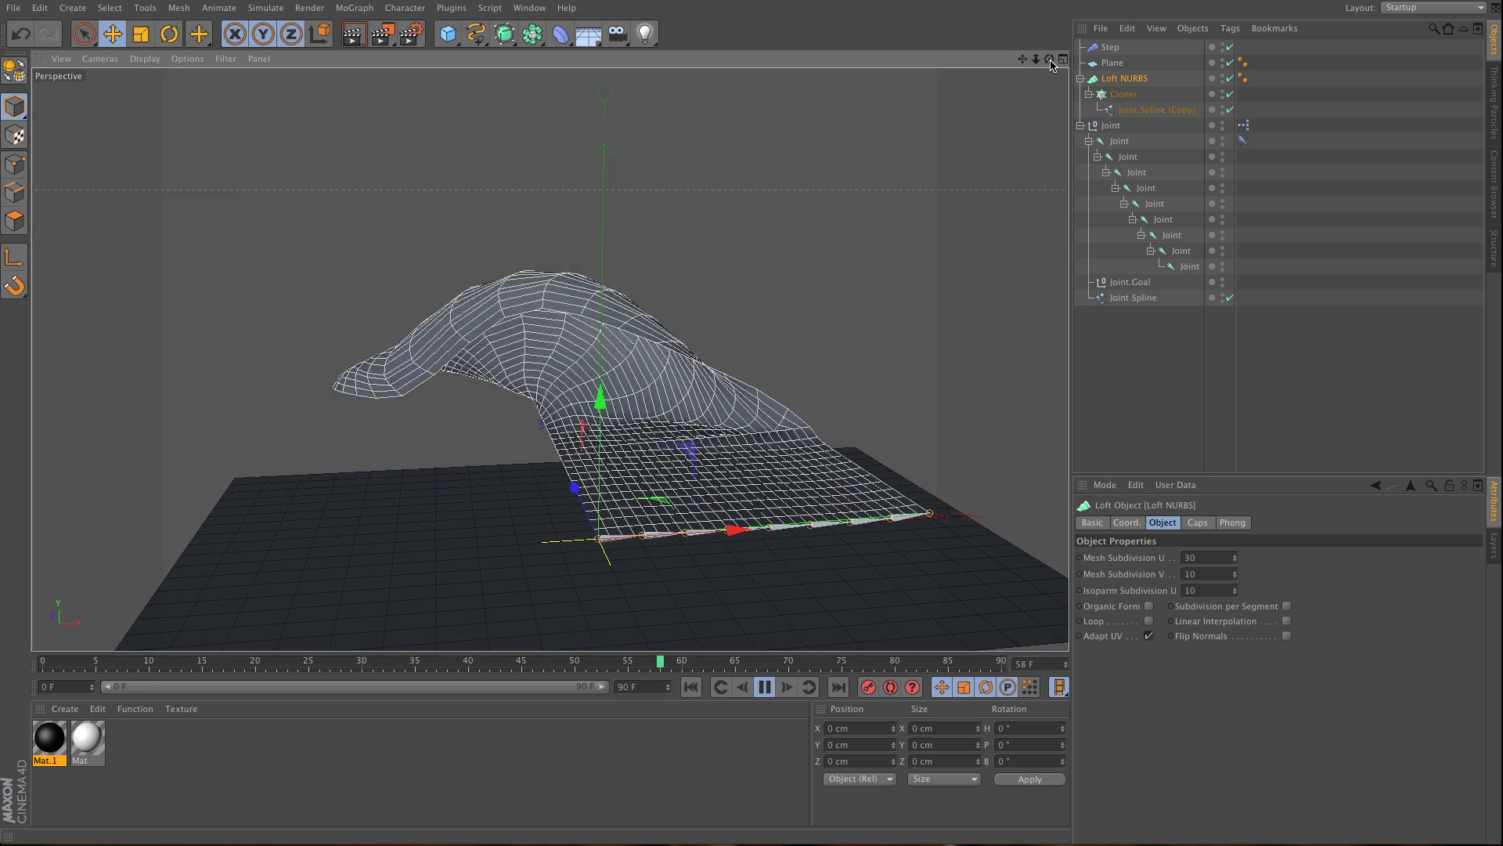